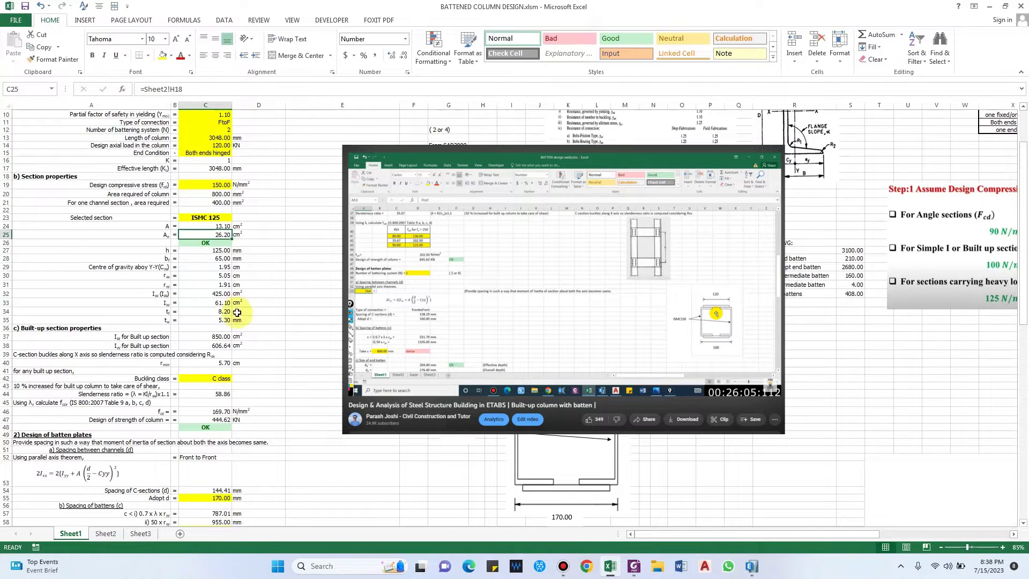
scroll(241, 322, "down", 1)
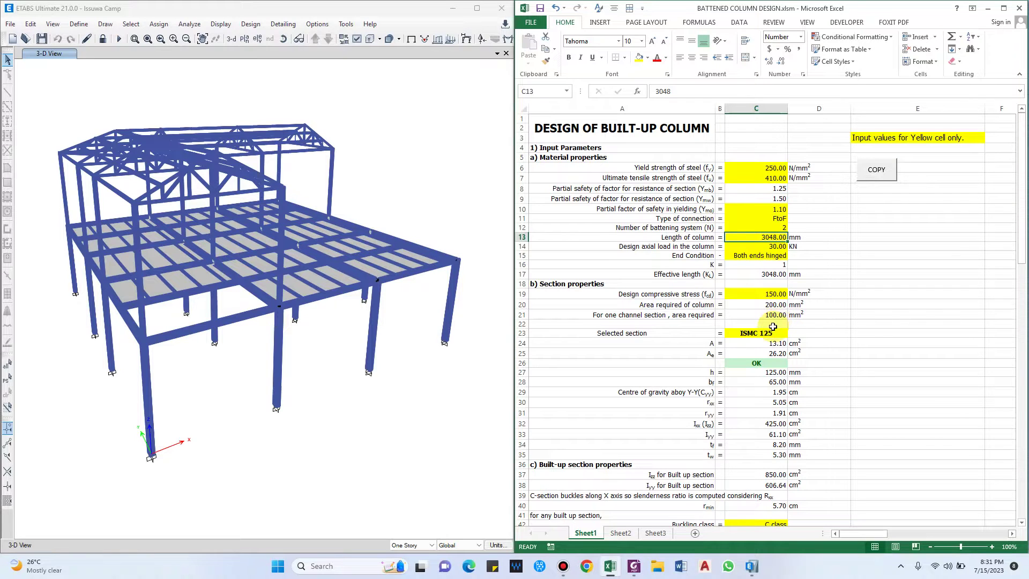
left_click(682, 246)
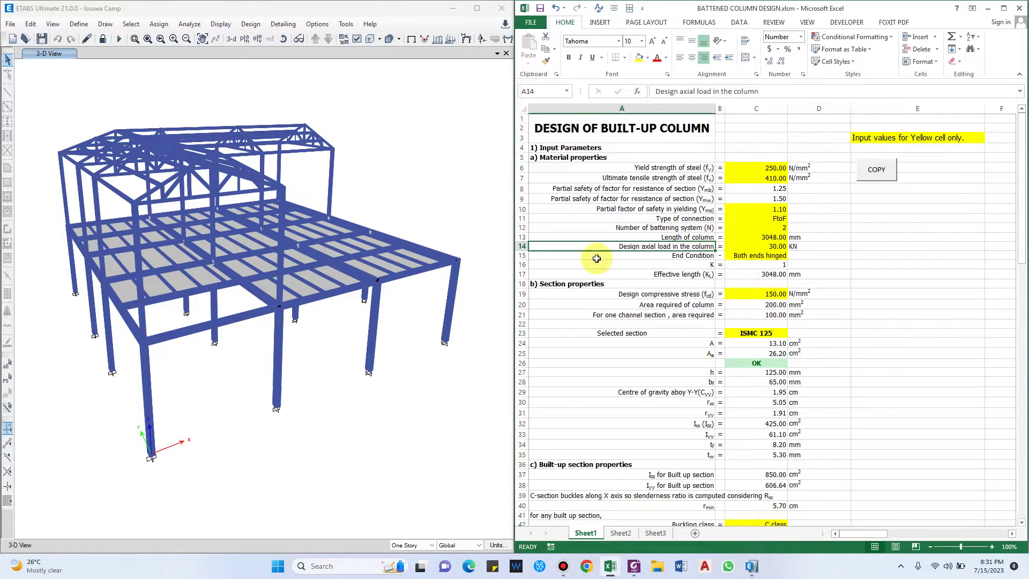
left_click(767, 208)
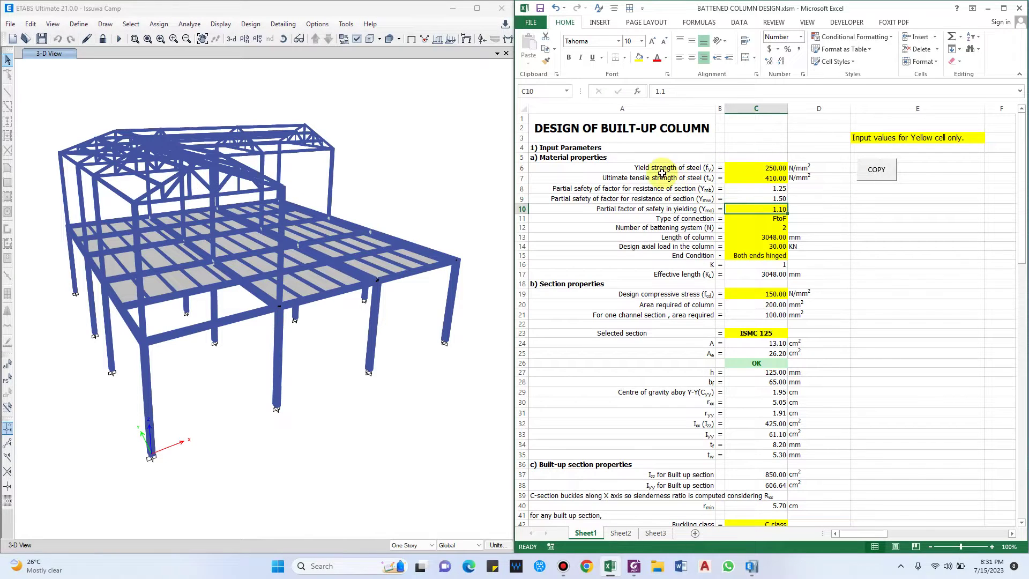
Switch to ETABS and run the steel frame design check on the building model.
left_click(352, 167)
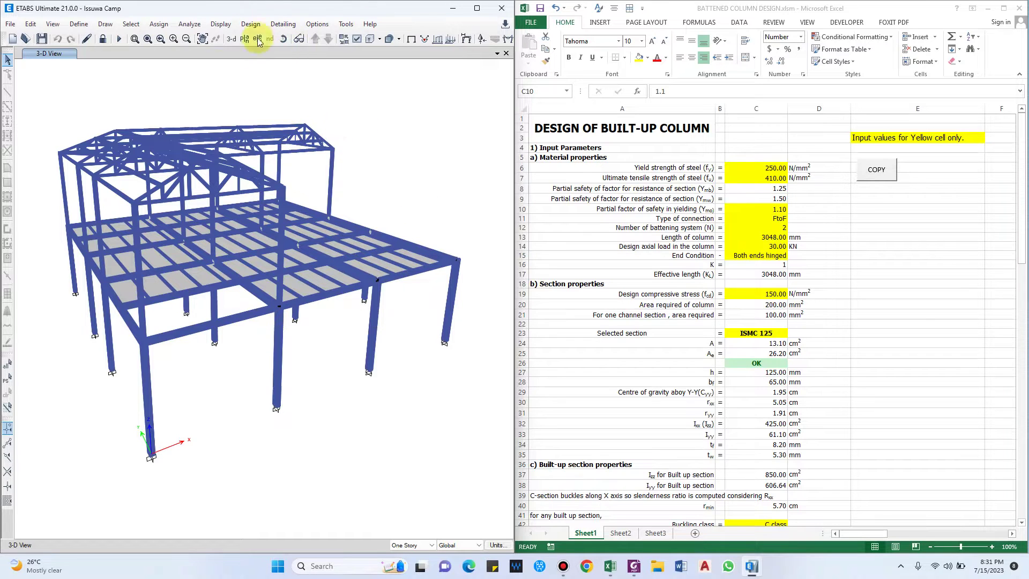
left_click(230, 26)
left_click(250, 24)
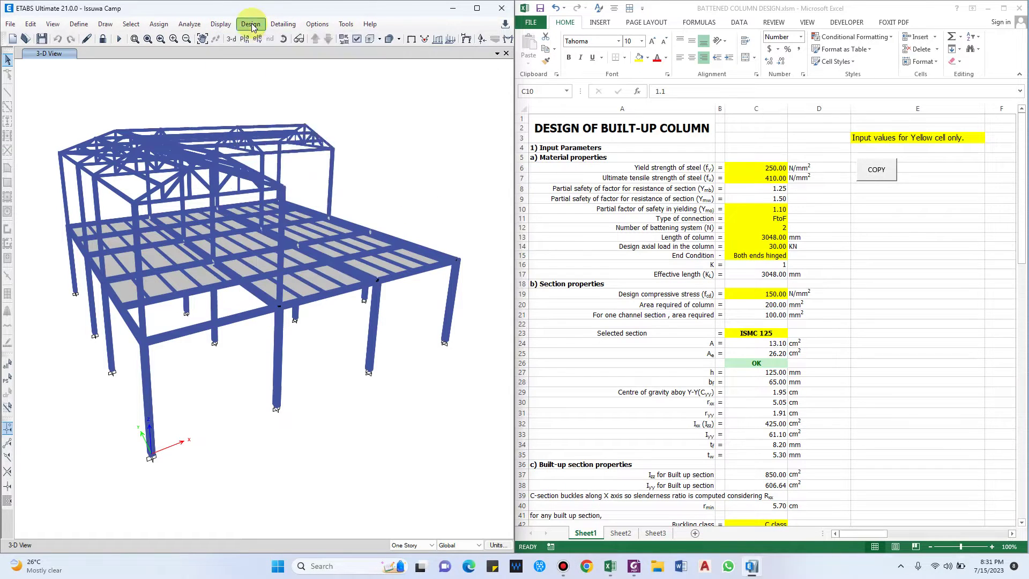
mouse_move(300, 39)
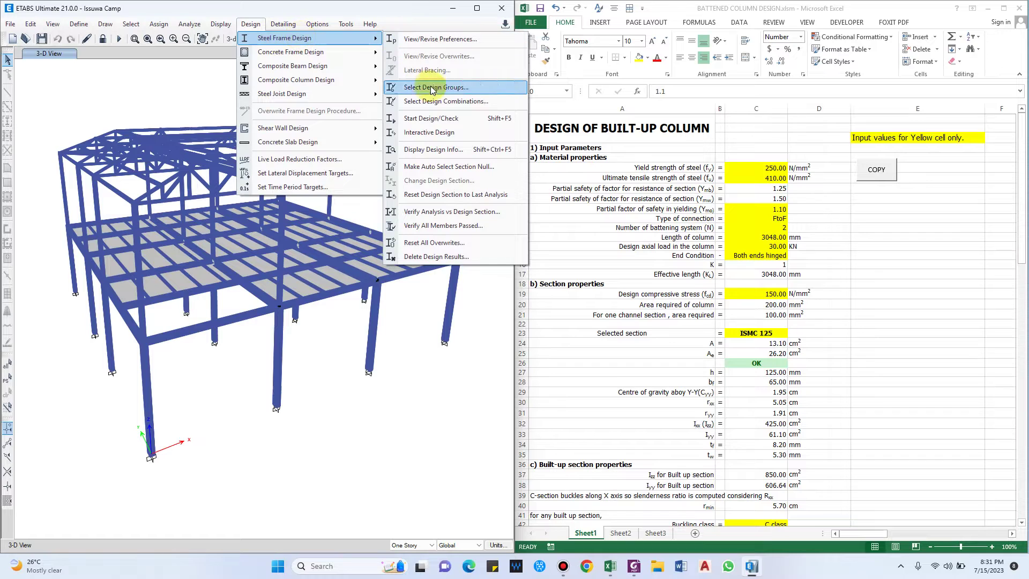
left_click(437, 123)
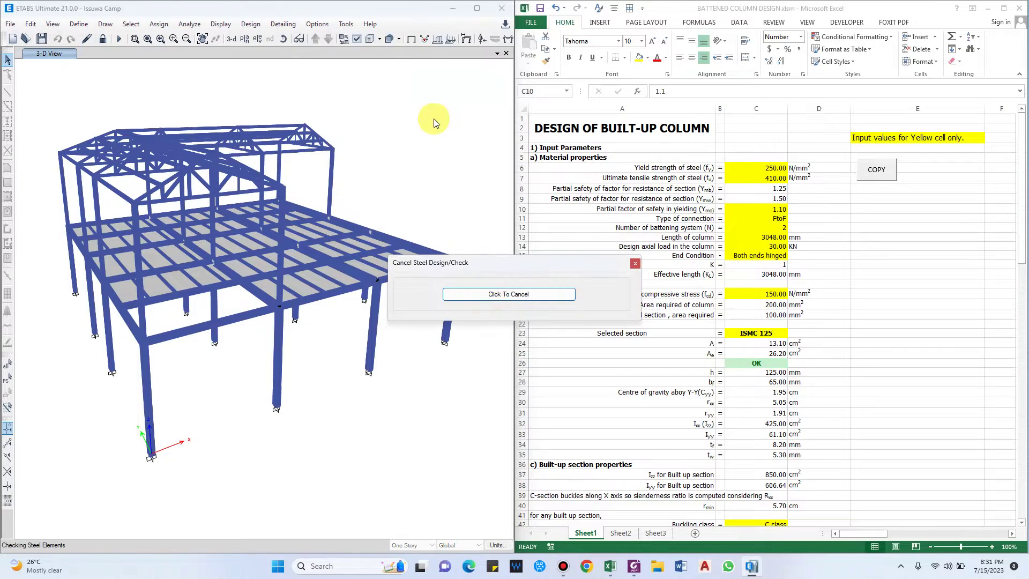
left_click(493, 294)
left_click_drag(280, 355, 239, 326)
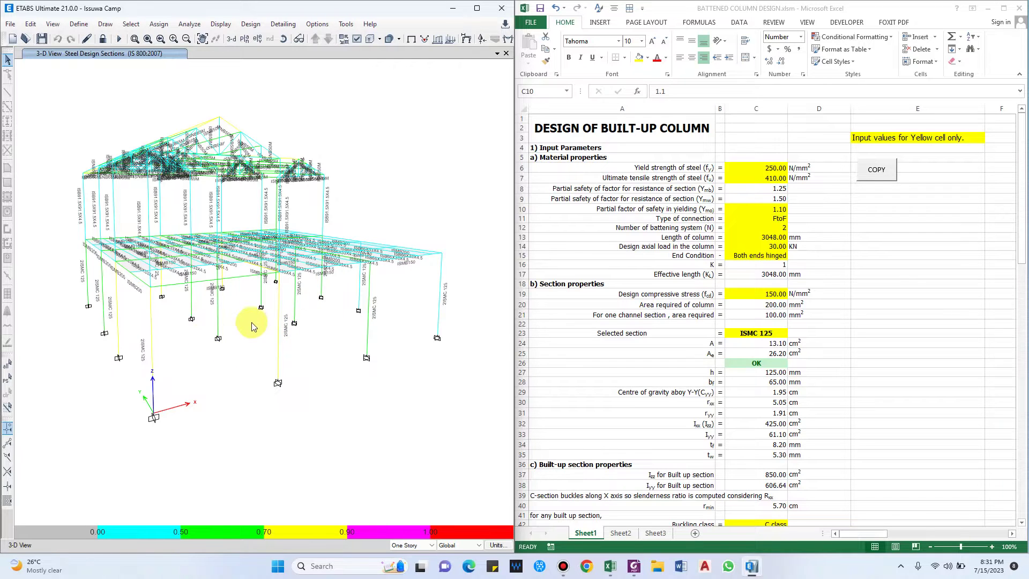
Open the steel design details of ground-floor column C48, place the report beside the workbook, and show its material properties page.
right_click(217, 320)
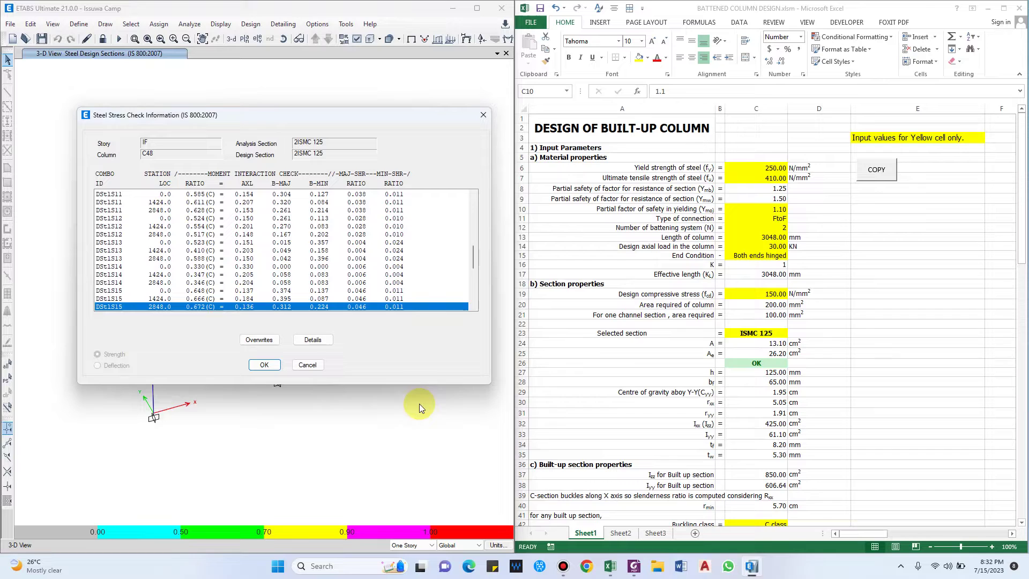
left_click(315, 339)
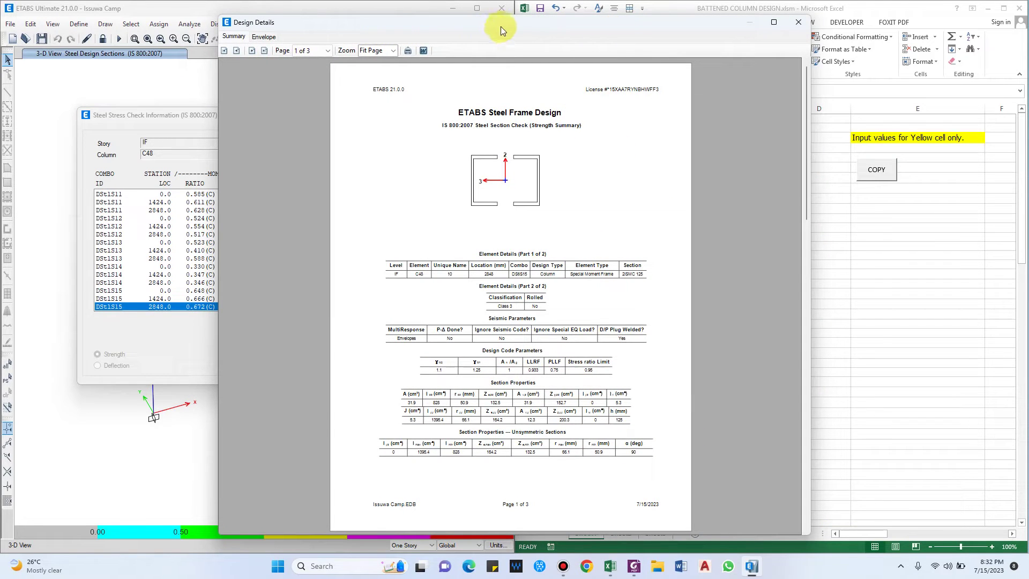
left_click_drag(501, 24, 0, 42)
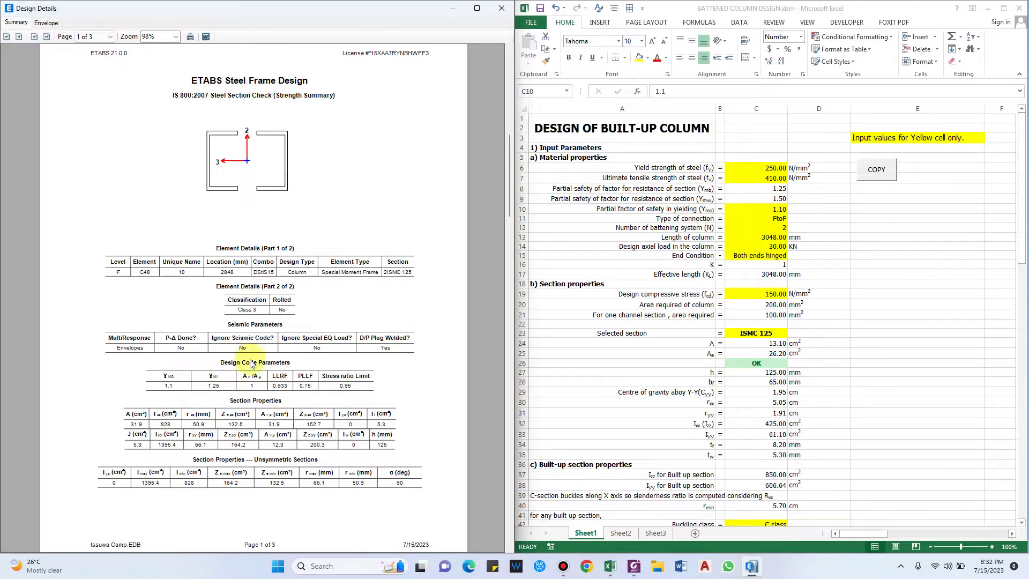
scroll(139, 356, "down", 10)
scroll(237, 127, "up", 1, "ctrl")
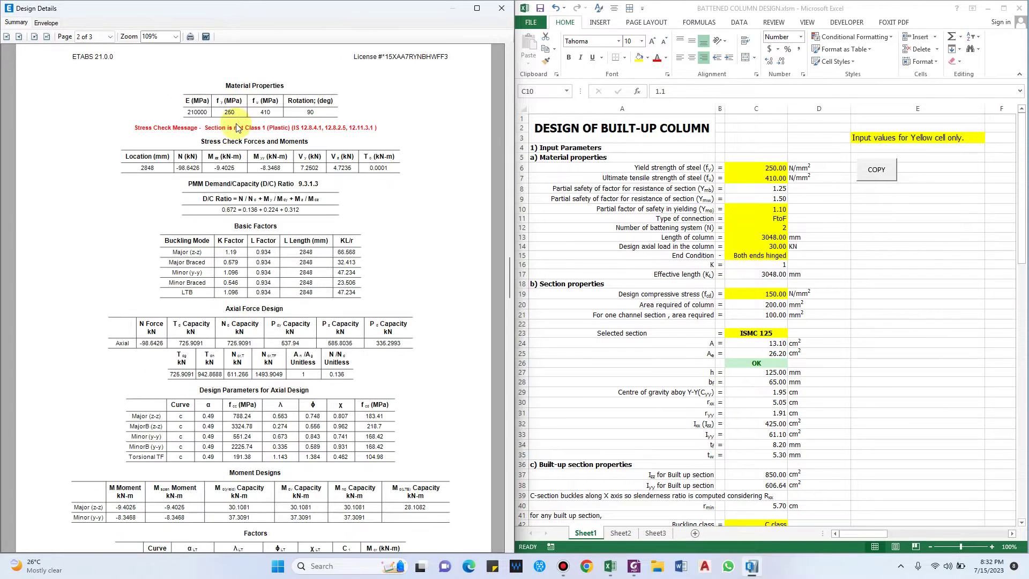
Compare the yield strength, ultimate strength and partial safety factor inputs in the built-up column sheet with the ETABS report.
left_click(740, 167)
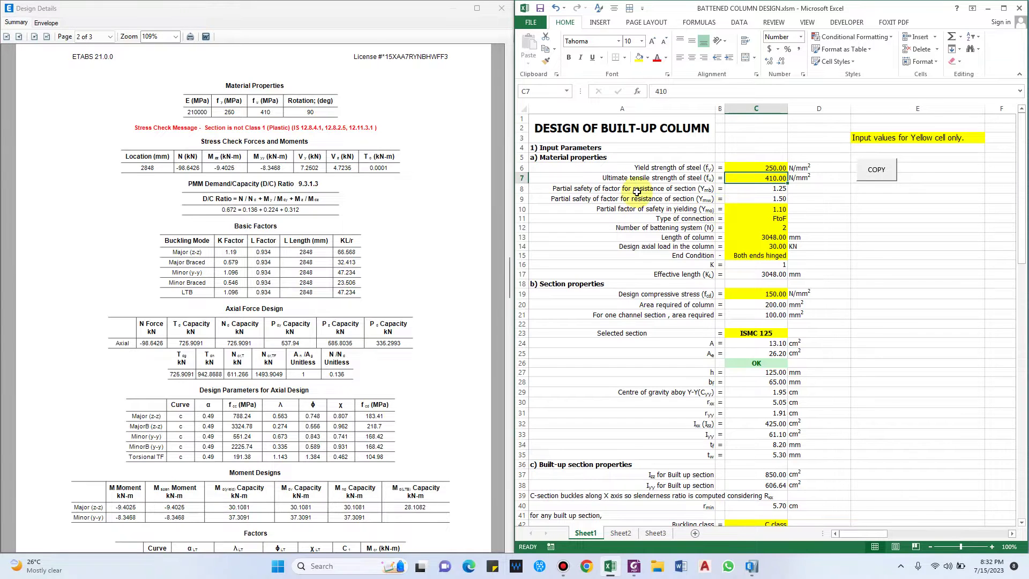
key("Down")
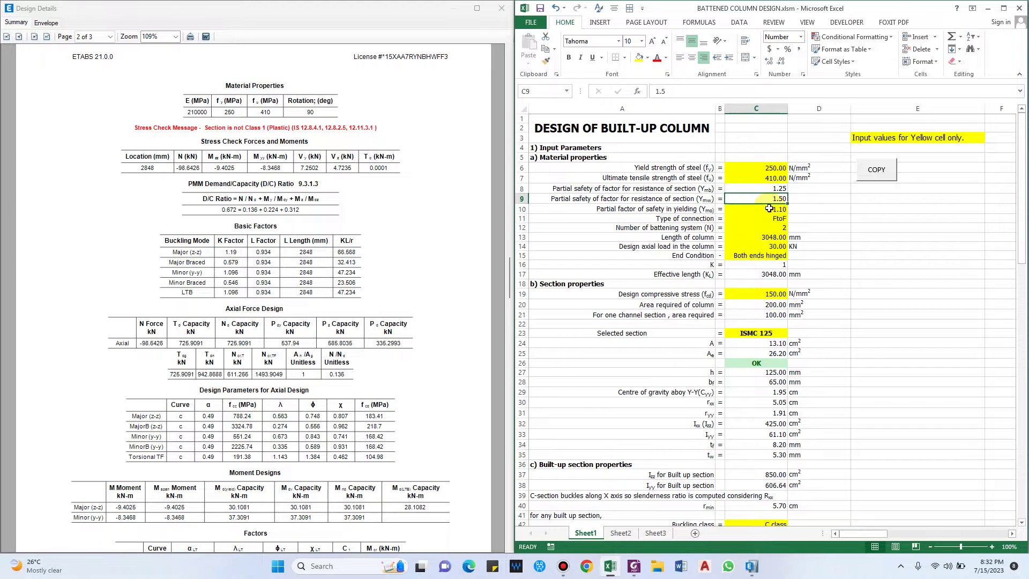
left_click(769, 208)
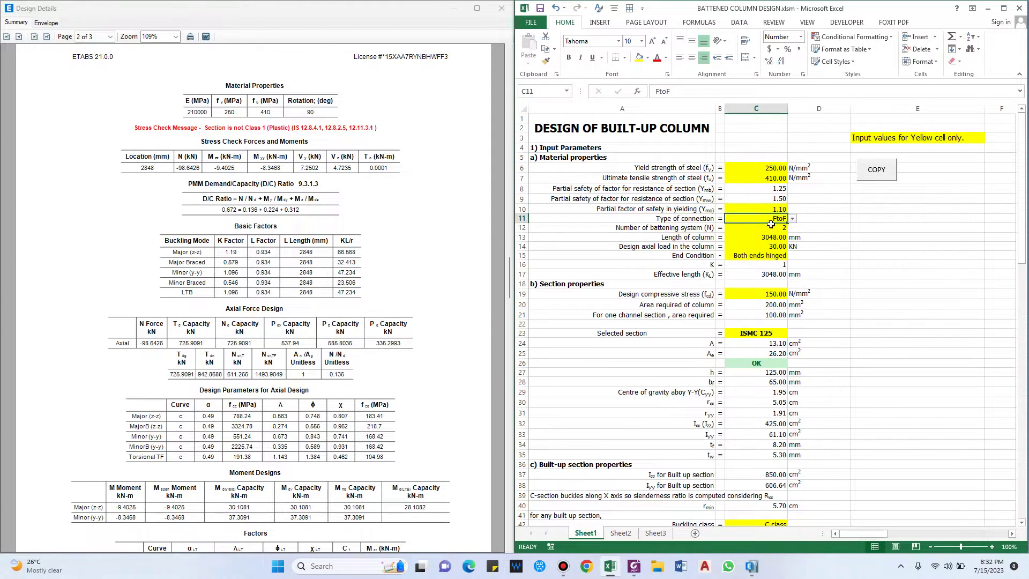
Maximize the workbook and examine the front-to-front channel section sketch.
left_click(1005, 9)
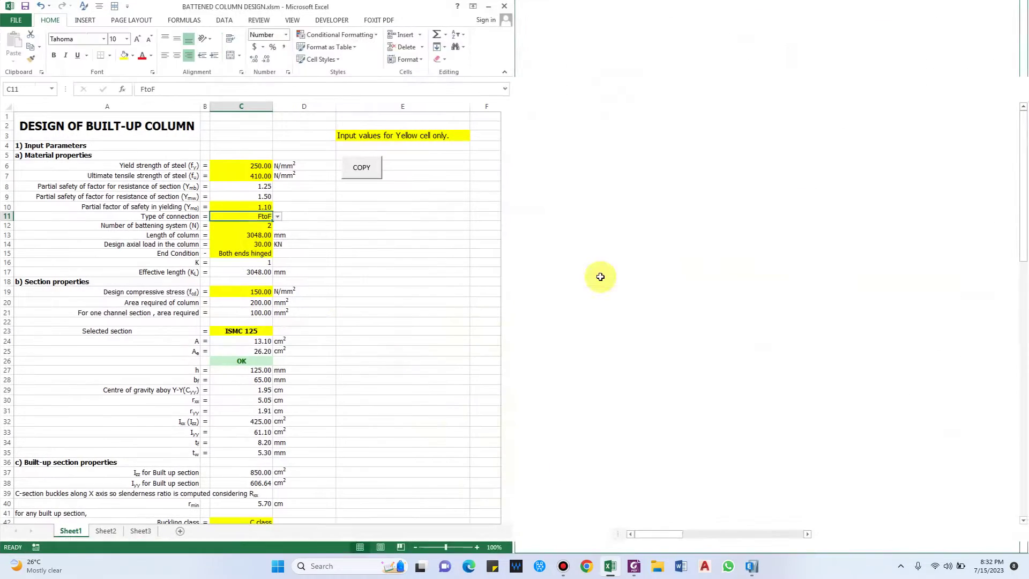
scroll(599, 340, "down", 2)
scroll(599, 364, "down", 4)
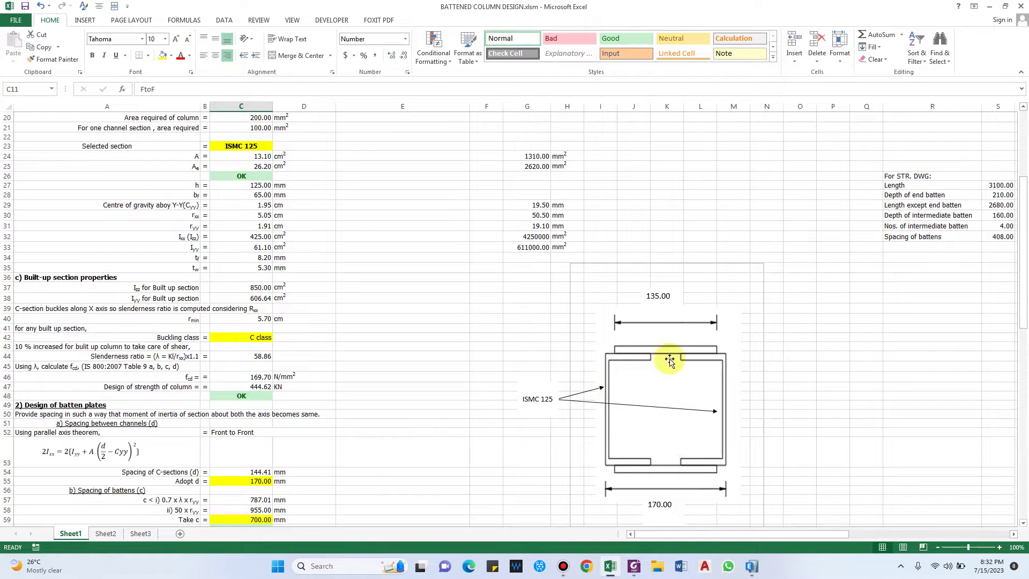
scroll(667, 412, "up", 2)
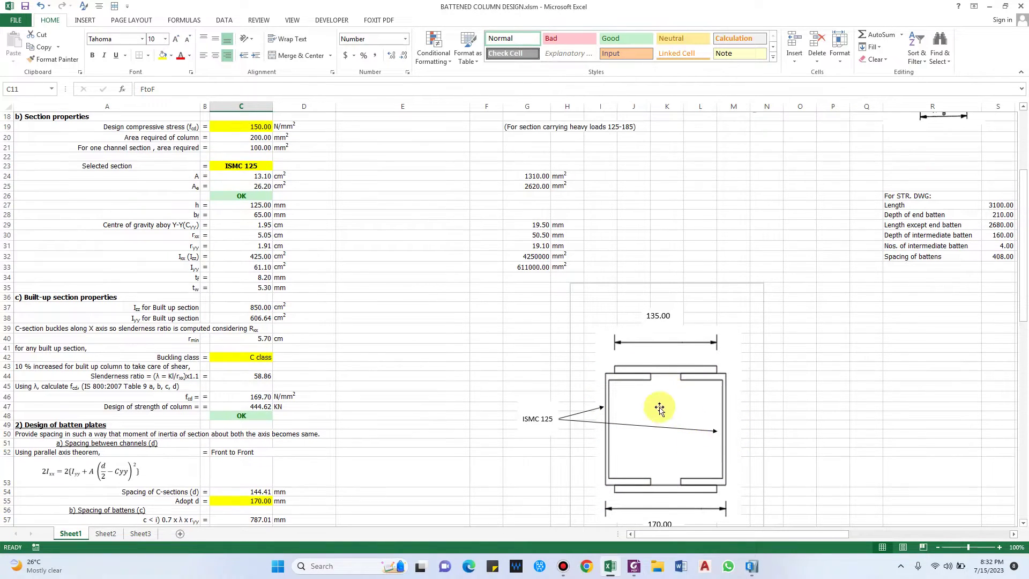
scroll(718, 428, "up", 4)
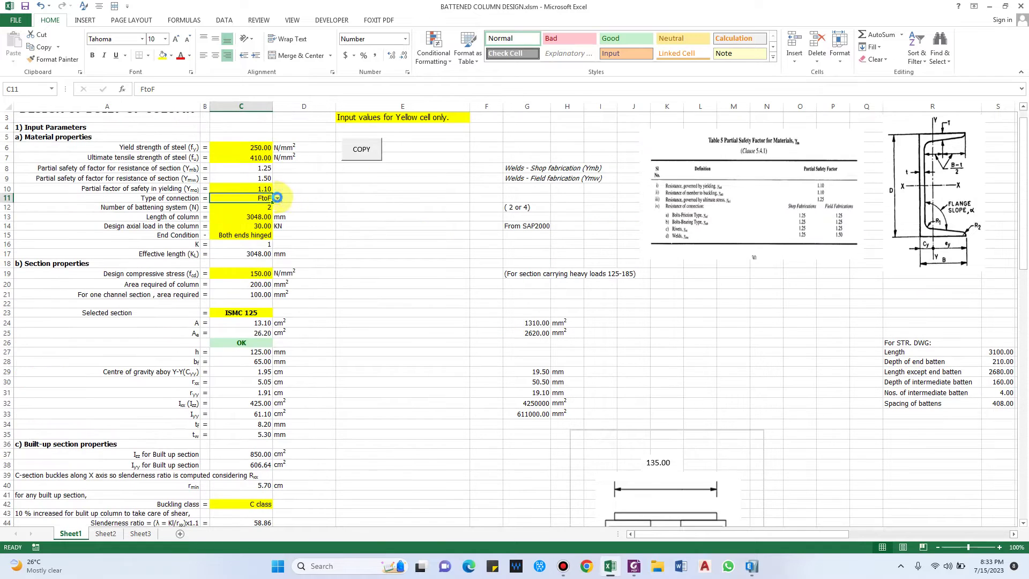
Set the type of connection to BtoB and review the back-to-back section sketch and channel spacing calculation.
left_click(277, 197)
left_click(241, 217)
scroll(666, 447, "down", 4)
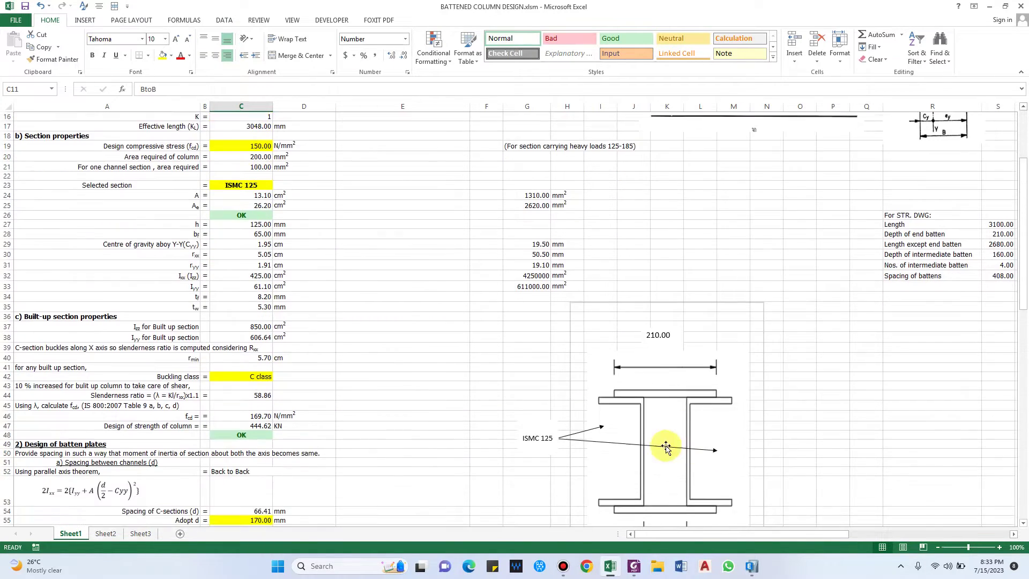
scroll(675, 423, "down", 1)
scroll(642, 407, "up", 1)
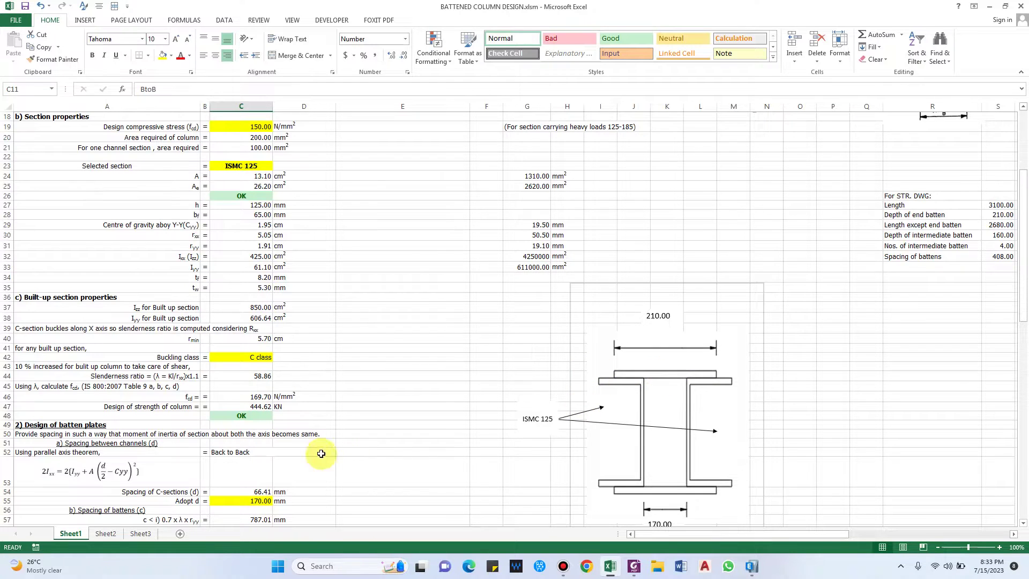
scroll(369, 444, "down", 1)
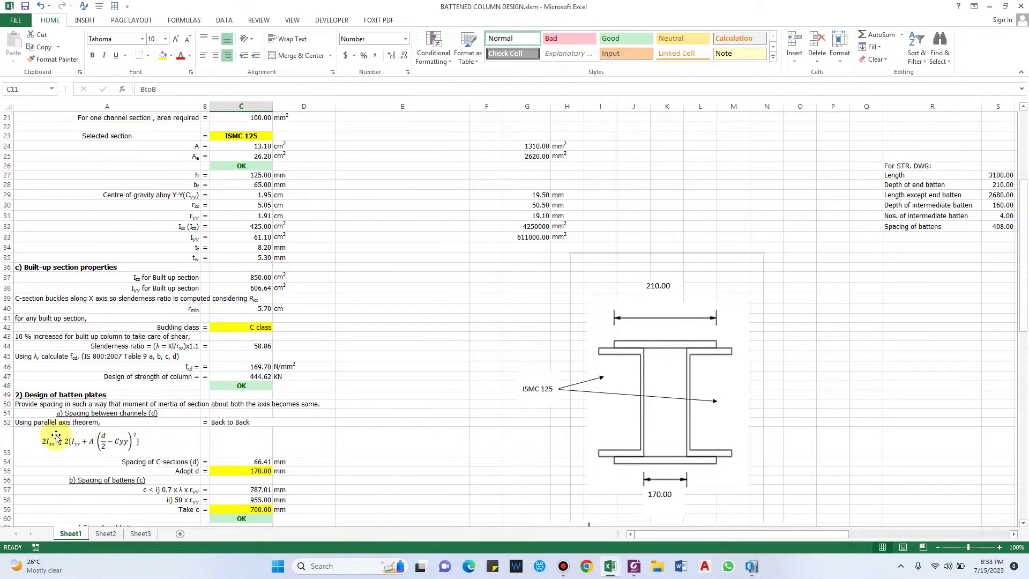
left_click(196, 408)
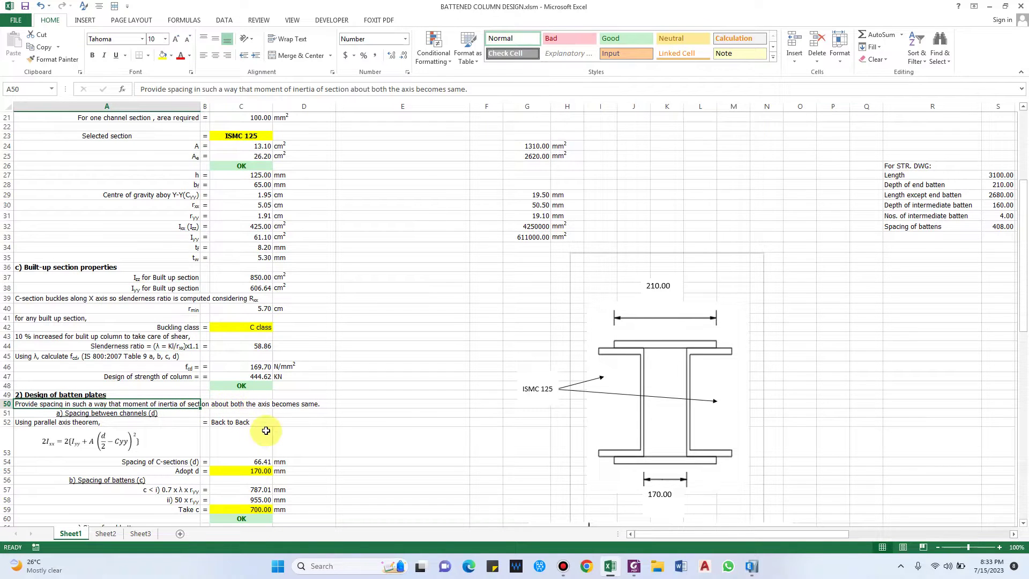
scroll(273, 422, "up", 6)
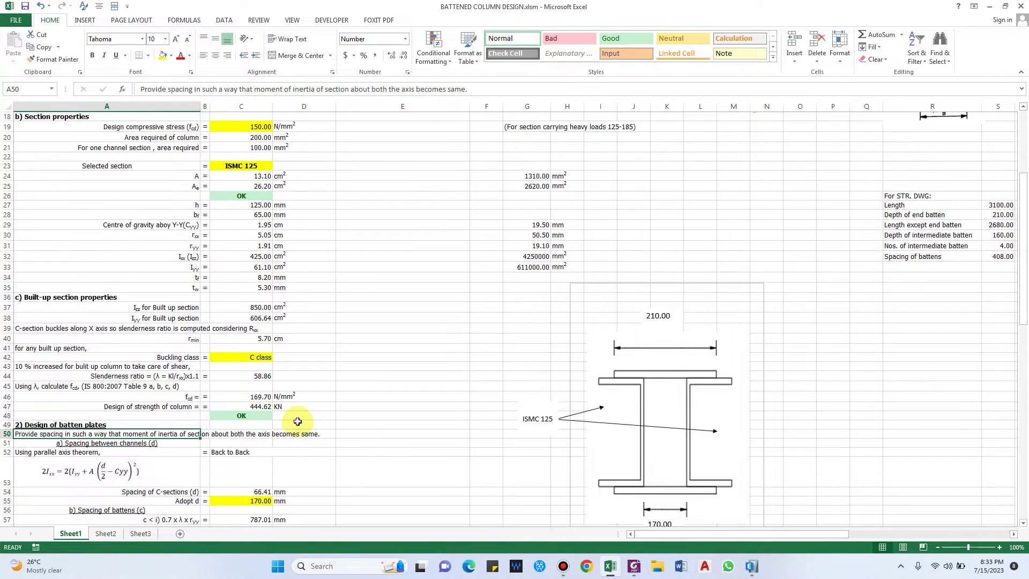
scroll(259, 396, "up", 1)
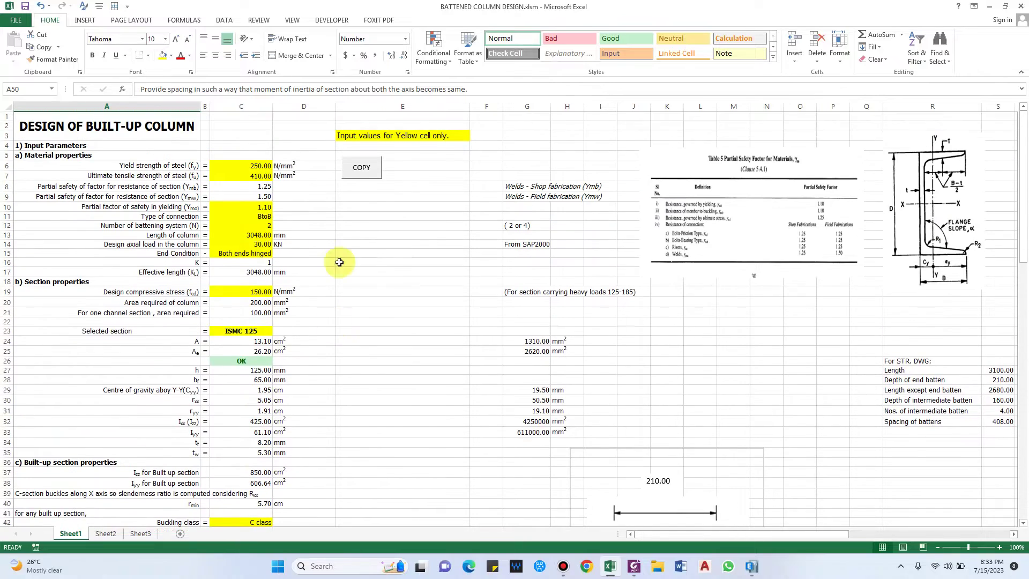
Set the type of connection to FtoF and restore the workbook beside the design report.
left_click(261, 217)
left_click(277, 216)
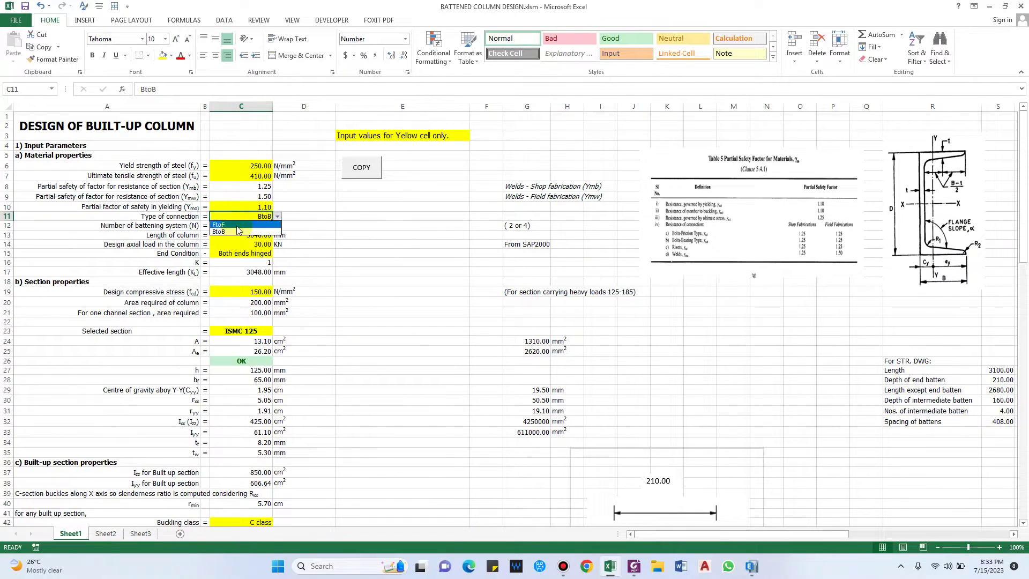
left_click(237, 225)
double_click(358, 6)
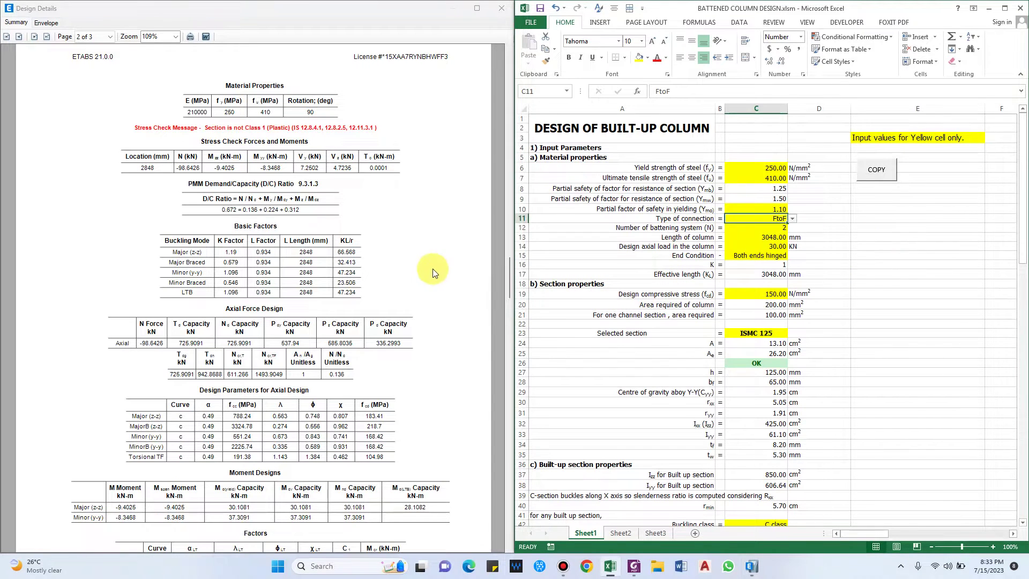
Review the number of battening systems and the column length inputs in the sheet.
scroll(426, 266, "down", 1)
left_click(729, 209)
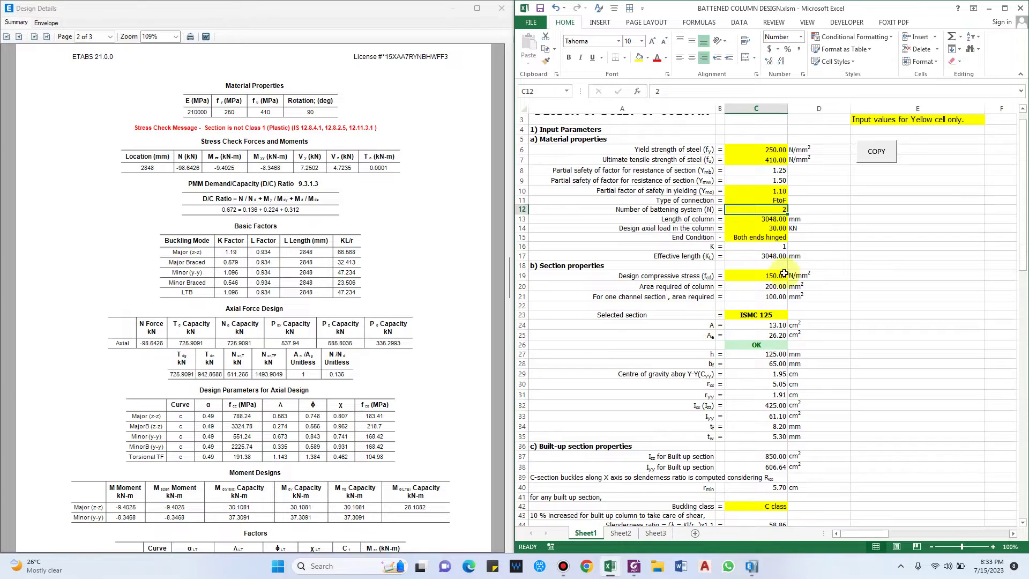
scroll(754, 239, "down", 2, "ctrl")
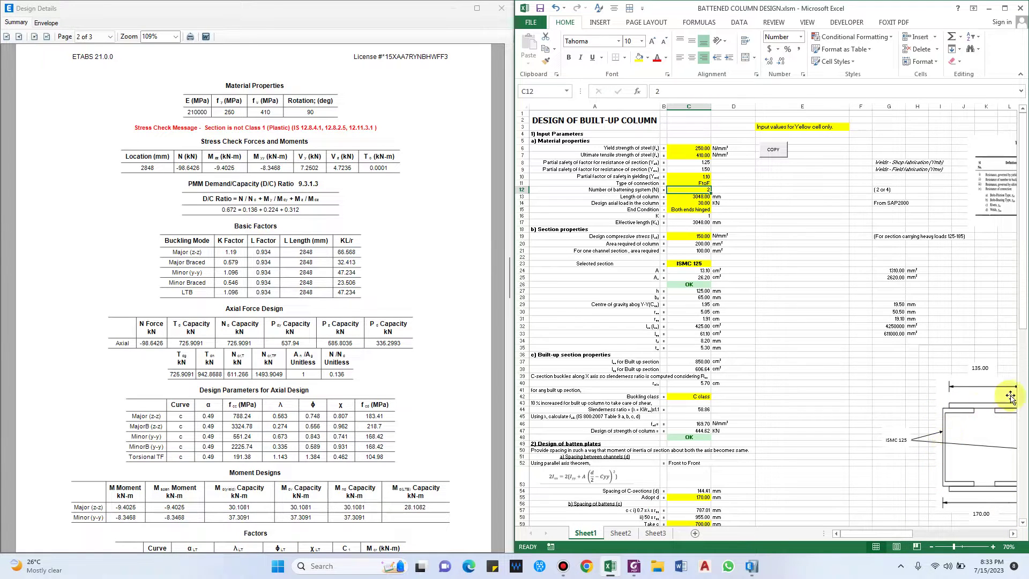
left_click(636, 191)
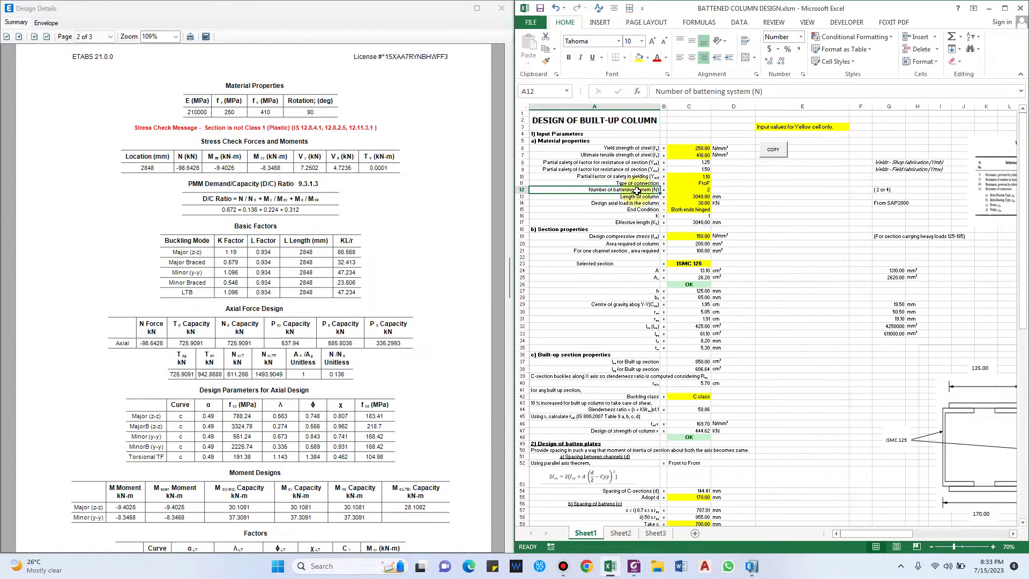
scroll(637, 191, "up", 1, "ctrl")
left_click(718, 175)
Close column C48's design report and stress check, and compare the column height in the model with the sheet's column length.
left_click(327, 114)
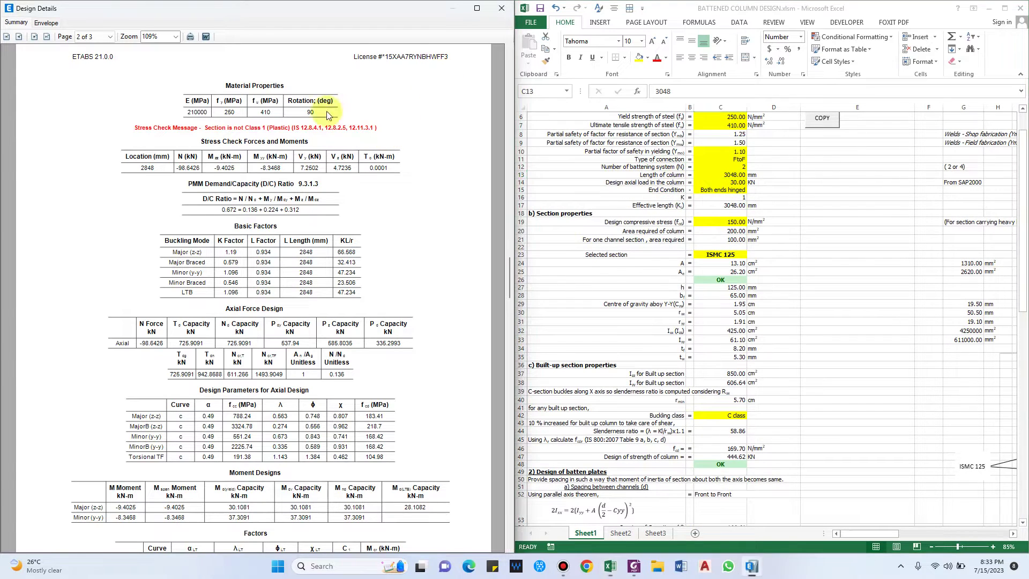
left_click(502, 8)
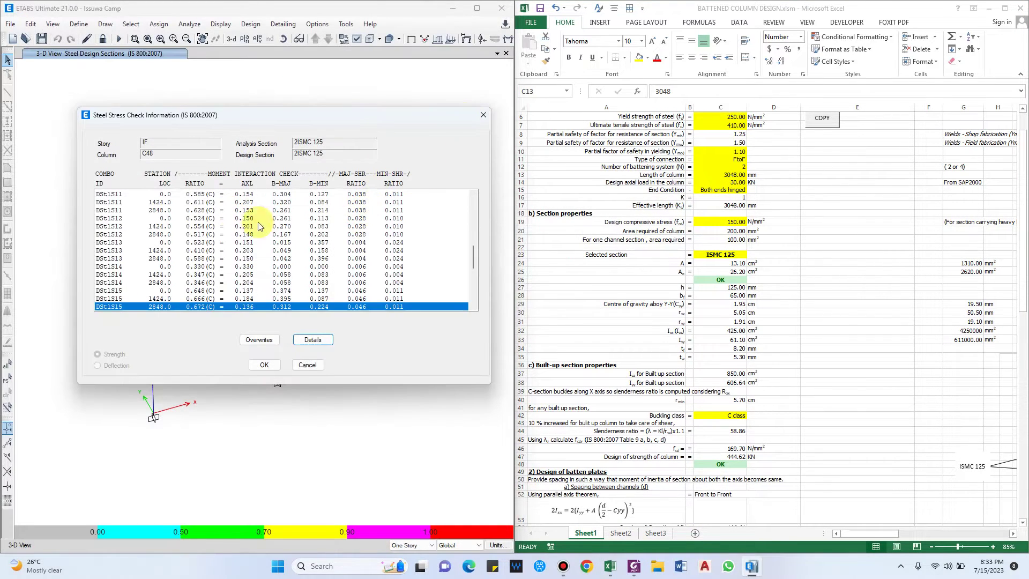
left_click(483, 115)
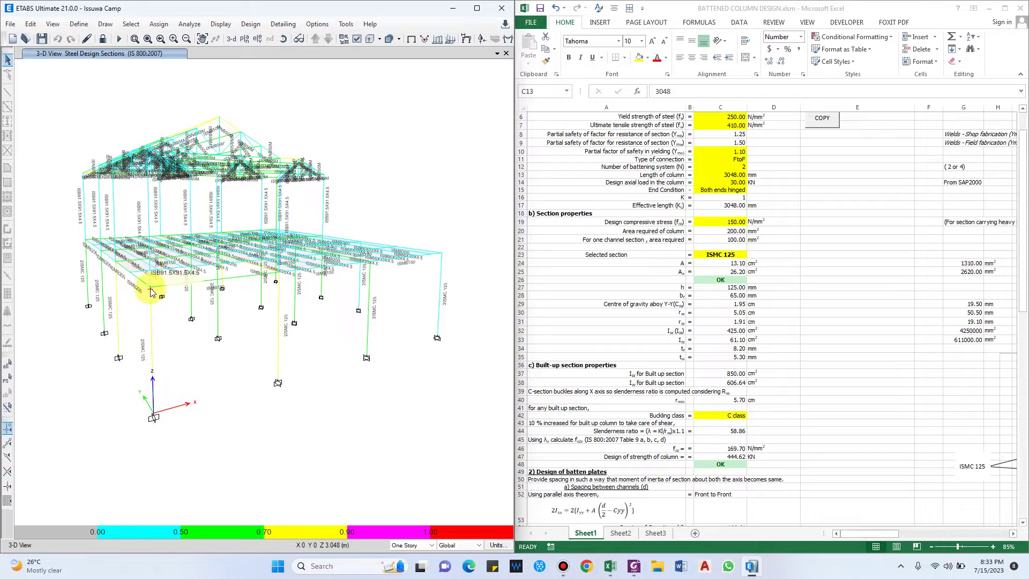
left_click(734, 174)
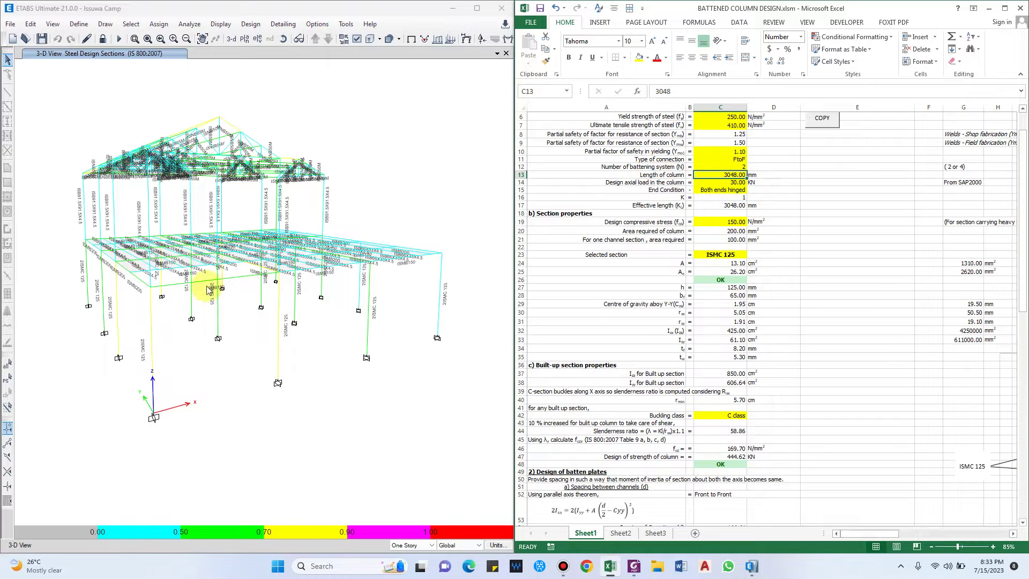
Check the axial force in column C48's steel design details, and close the report and stress check.
right_click(218, 308)
left_click(541, 370)
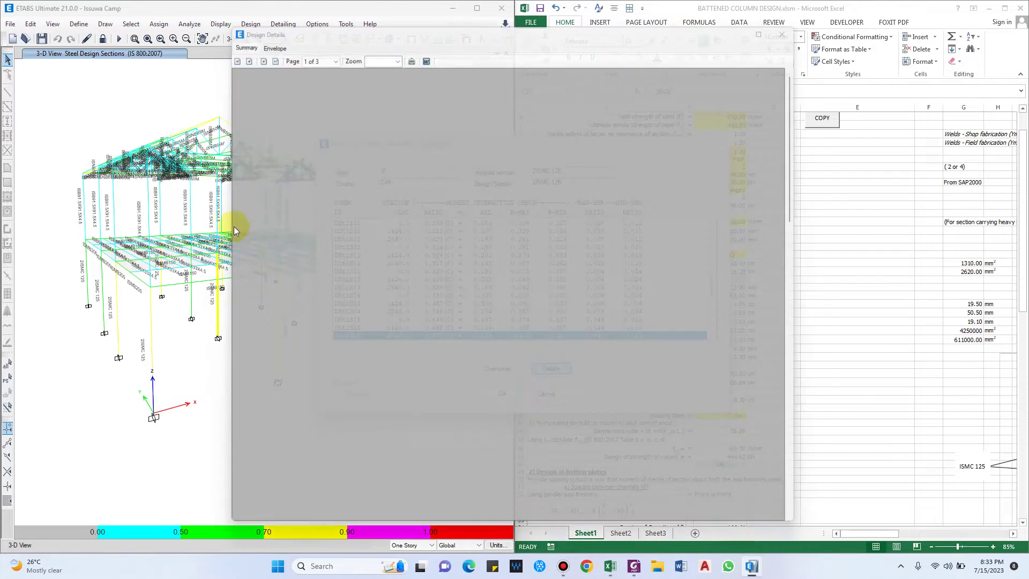
scroll(453, 233, "up", 2)
left_click(436, 368)
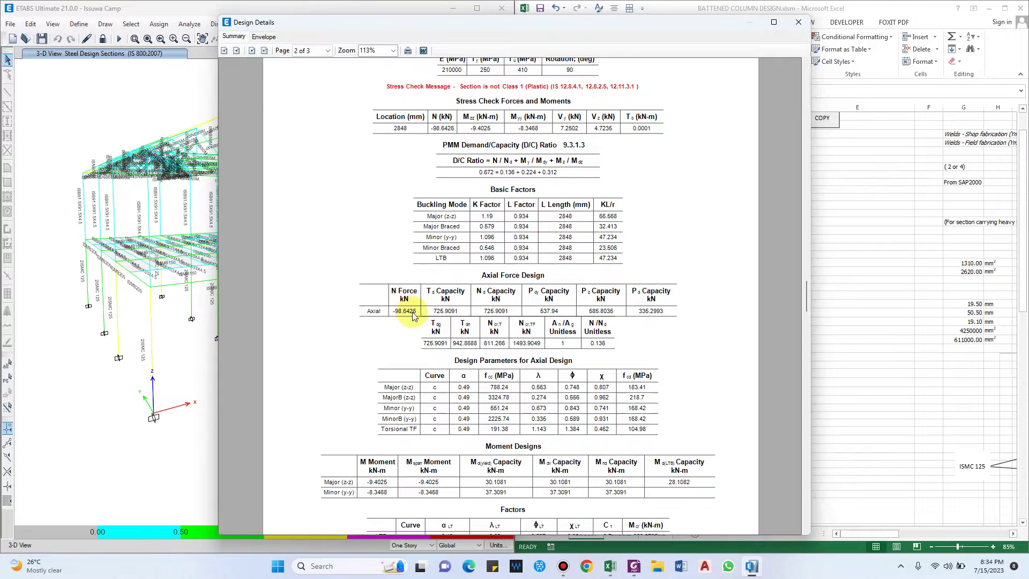
key("Escape")
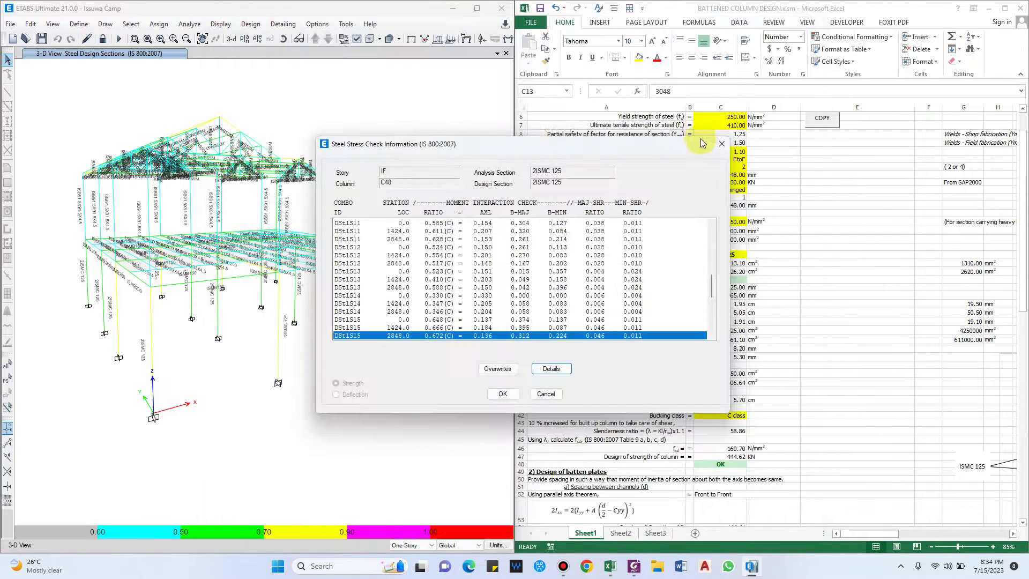
key("Escape")
Check the axial force in the design details of the ground-floor column behind C48, and close its report and stress check.
right_click(195, 307)
key("Escape")
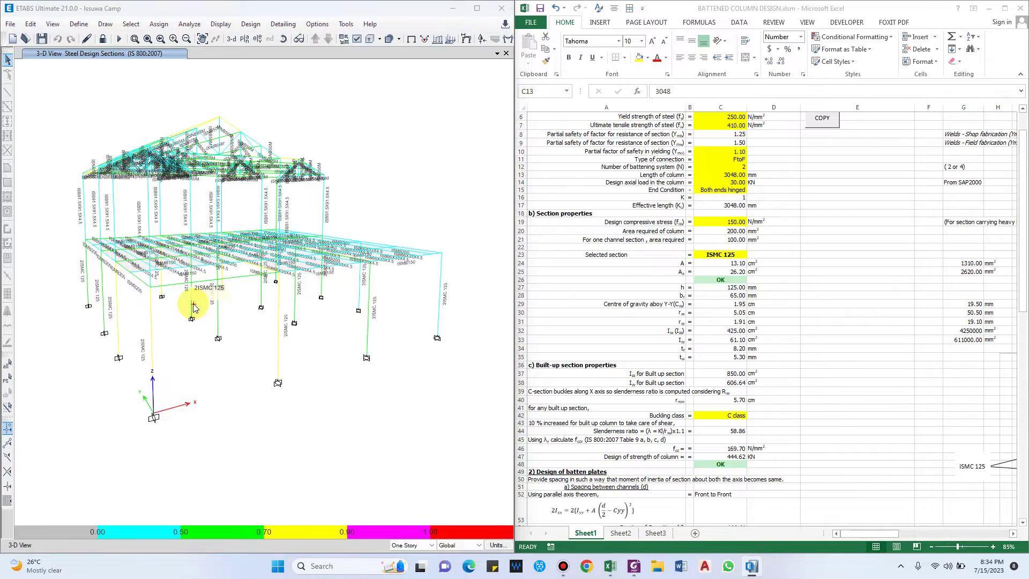
right_click(192, 300)
left_click(503, 394)
scroll(461, 316, "down", 2)
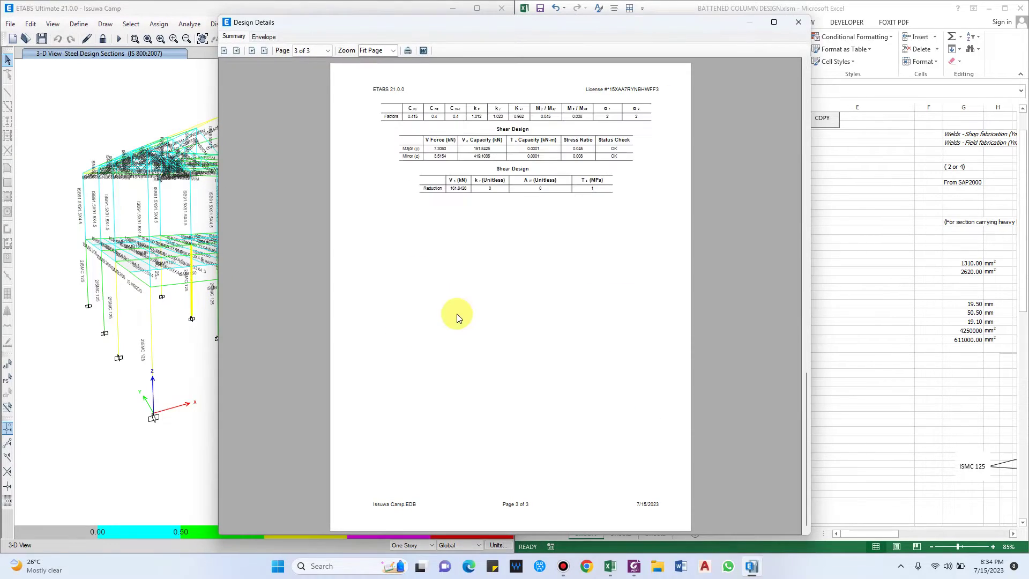
scroll(455, 316, "up", 1)
left_click(437, 327)
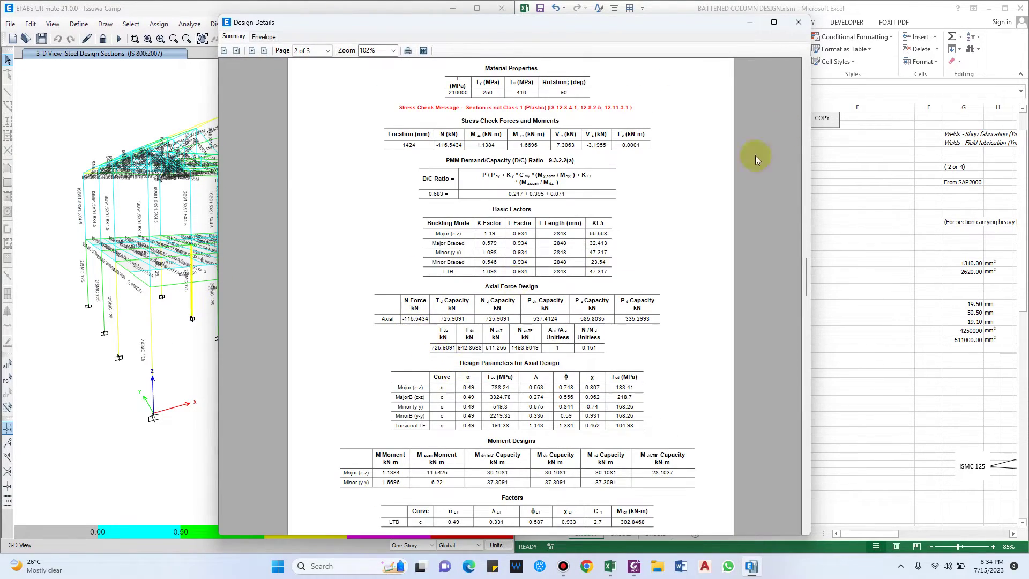
key("Escape")
key("Escape")
Check the axial force in column C45's steel design details, and close the report and stress check.
right_click(262, 293)
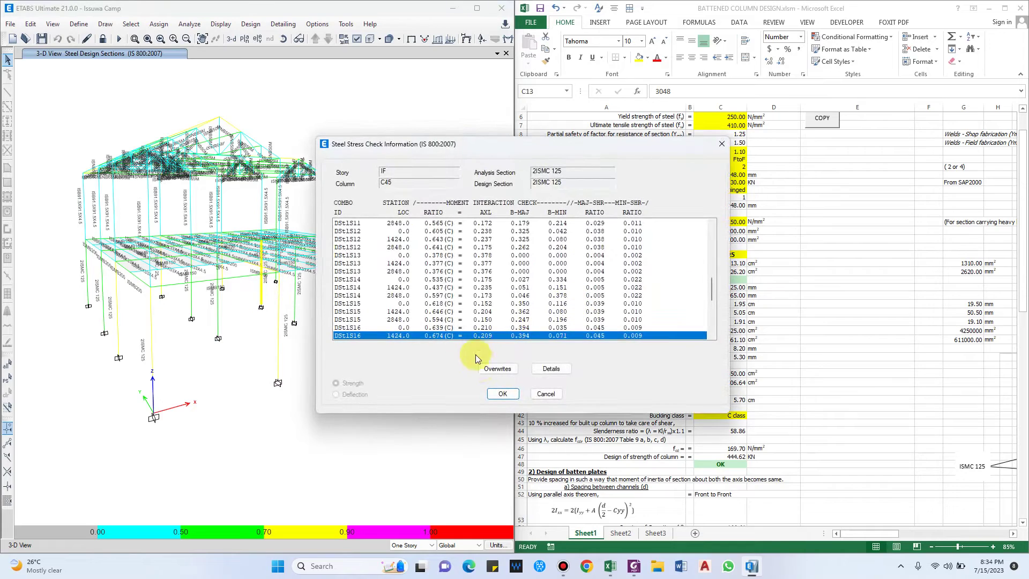
left_click(490, 368)
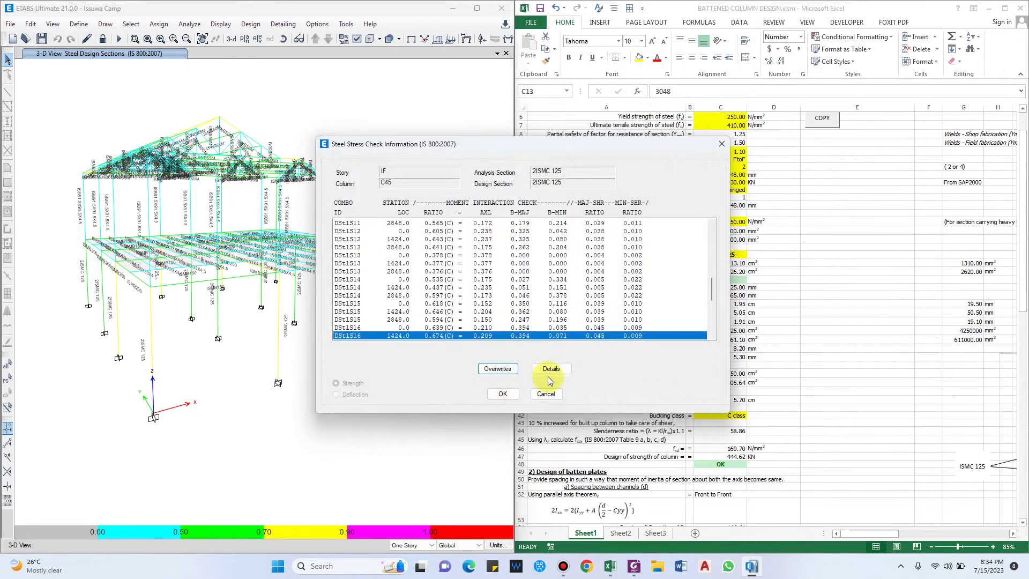
left_click(550, 369)
scroll(480, 394, "down", 10)
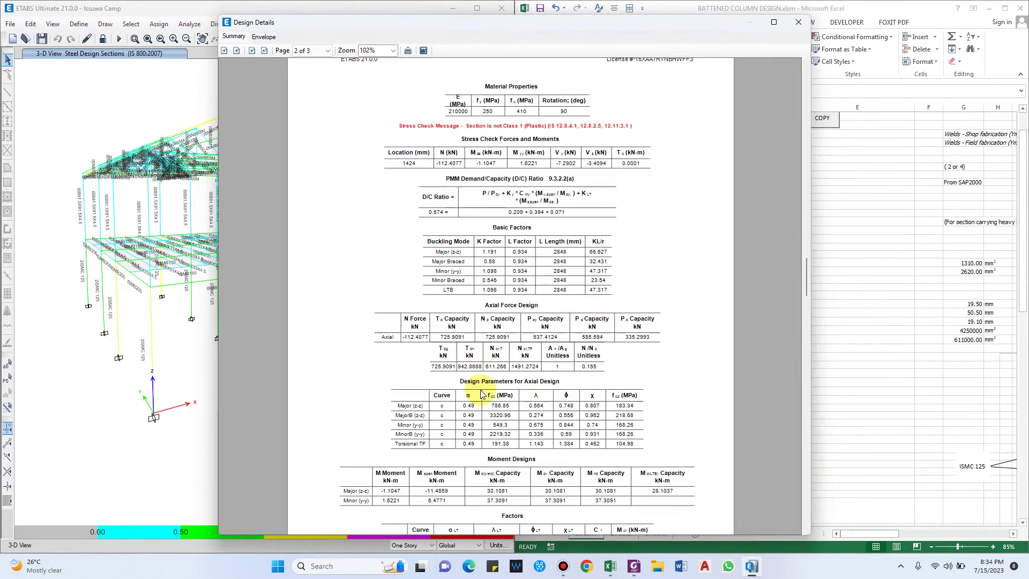
key("Escape")
key("Escape")
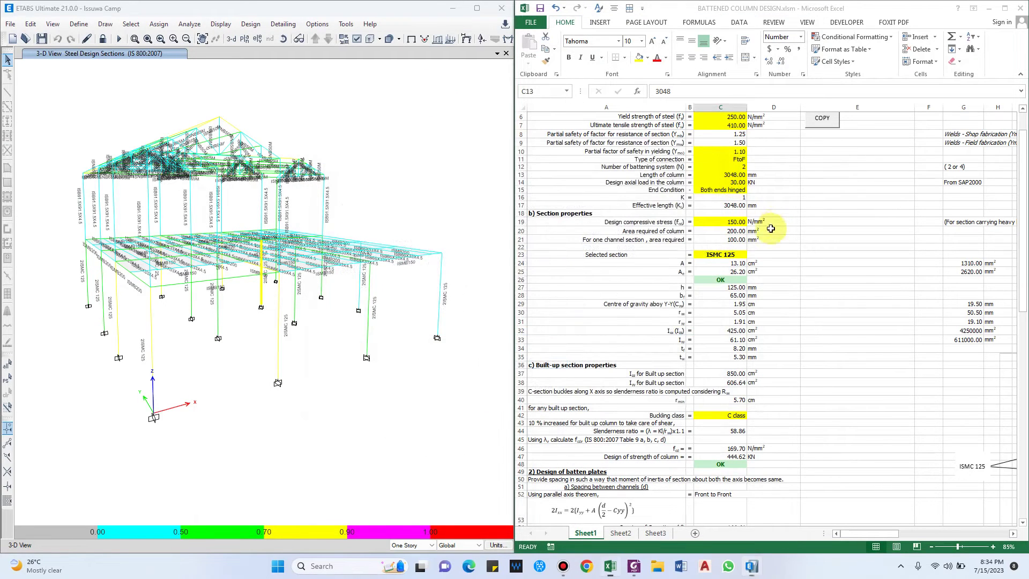
left_click(737, 175)
type("1.1")
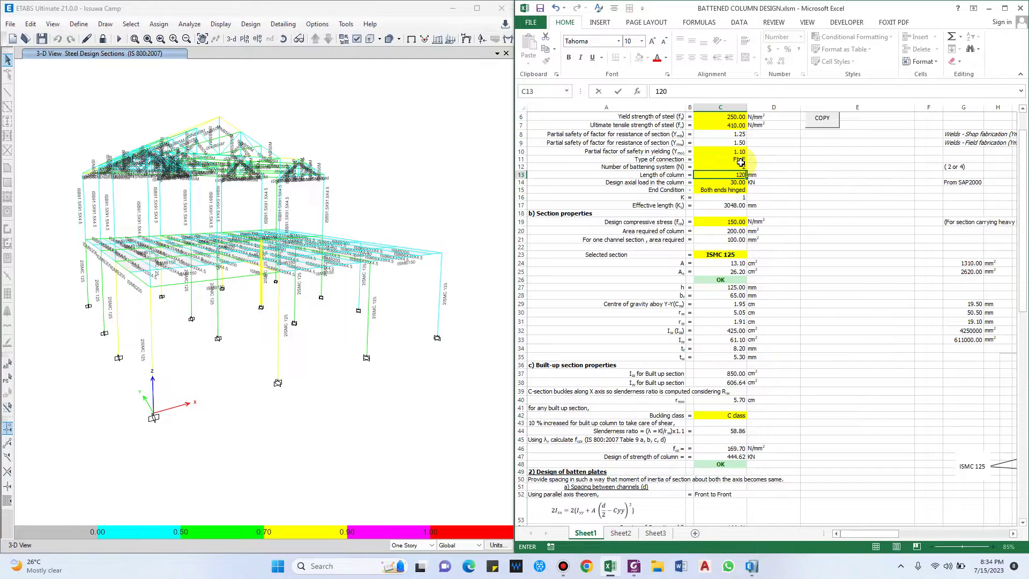
type("0")
key("Return")
key("ctrl+z")
Set the design axial load in the column to 120 kN in the Excel sheet.
key("ctrl+c")
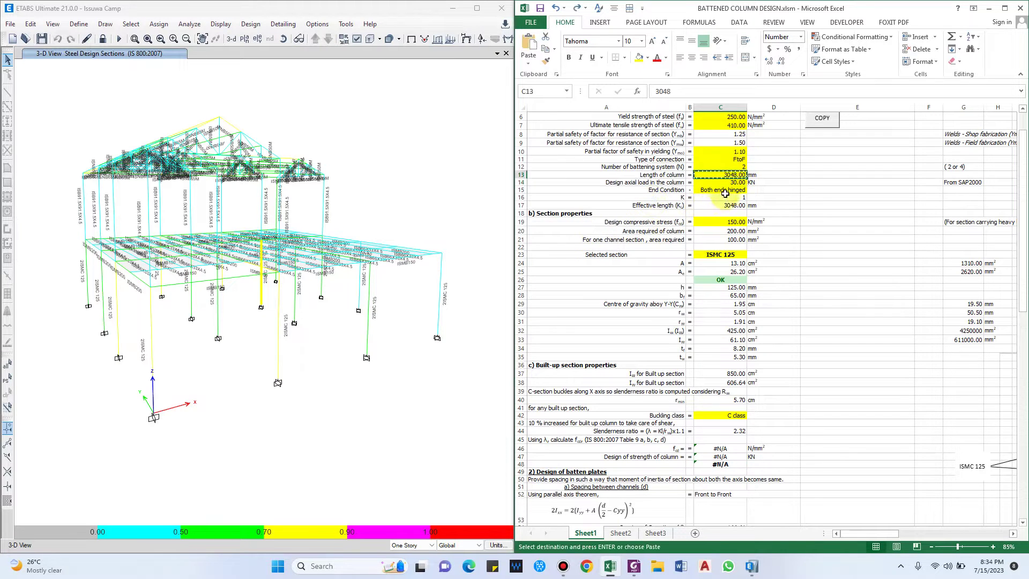
type("120")
key("Return")
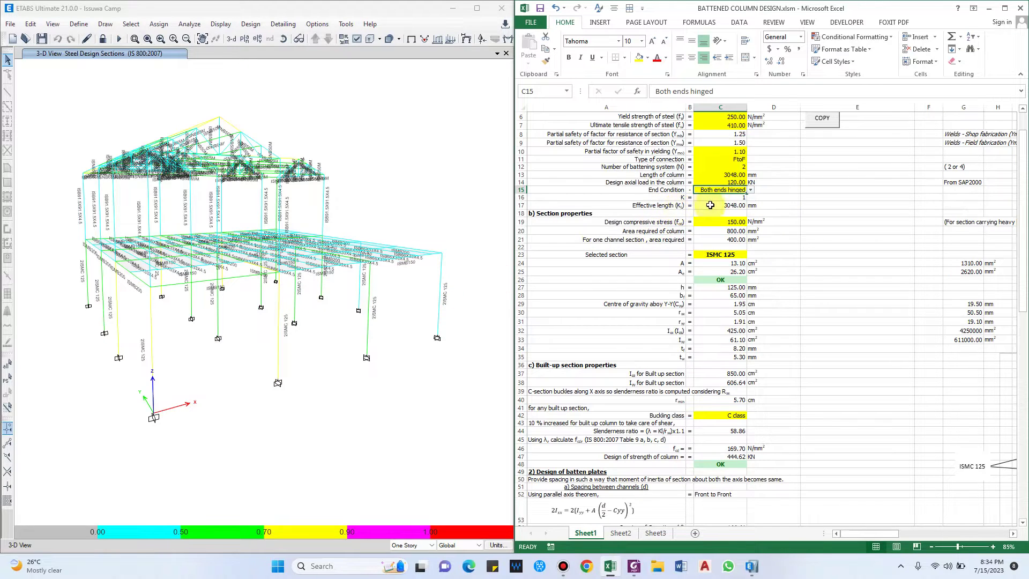
Review the K factor row and the available end condition options for the column.
left_click(672, 197)
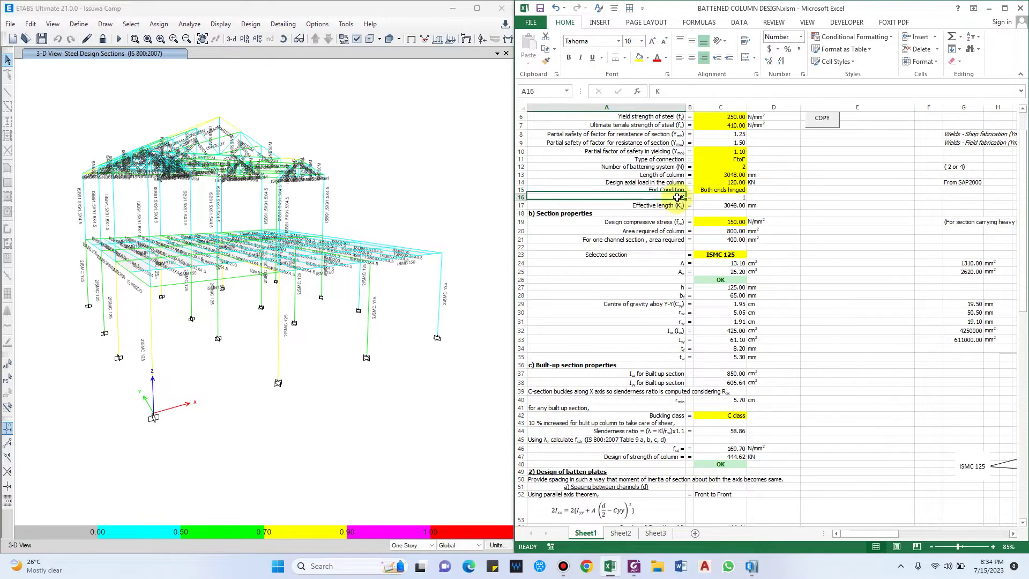
left_click(745, 192)
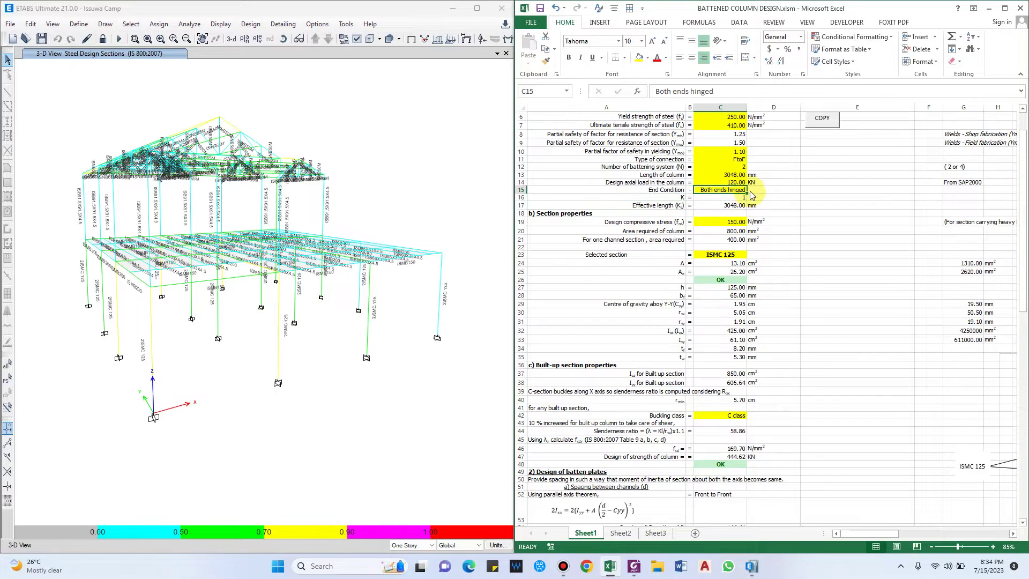
left_click(750, 190)
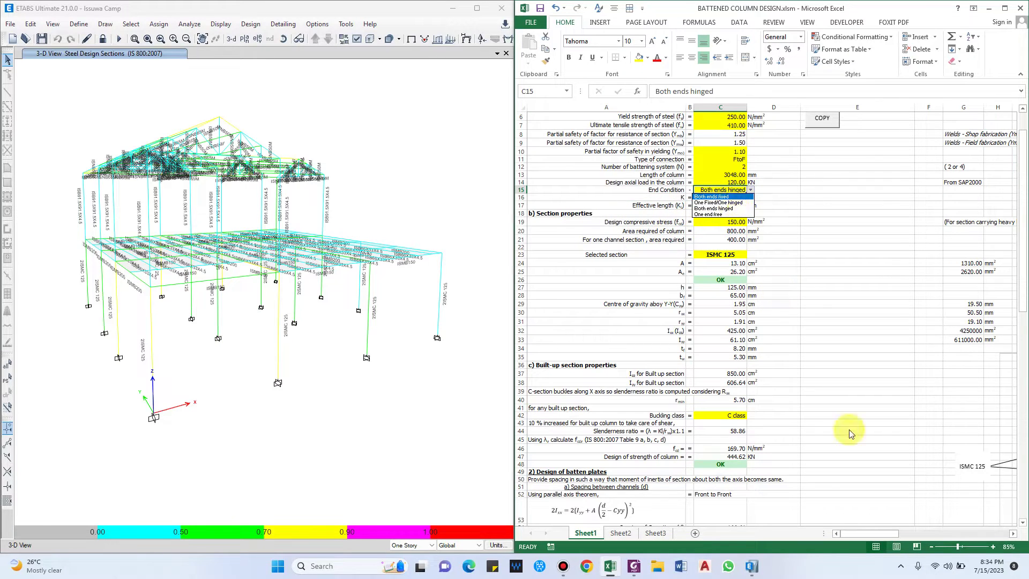
Make the header row of the end condition and K reference table bold.
left_click_drag(857, 534, 934, 536)
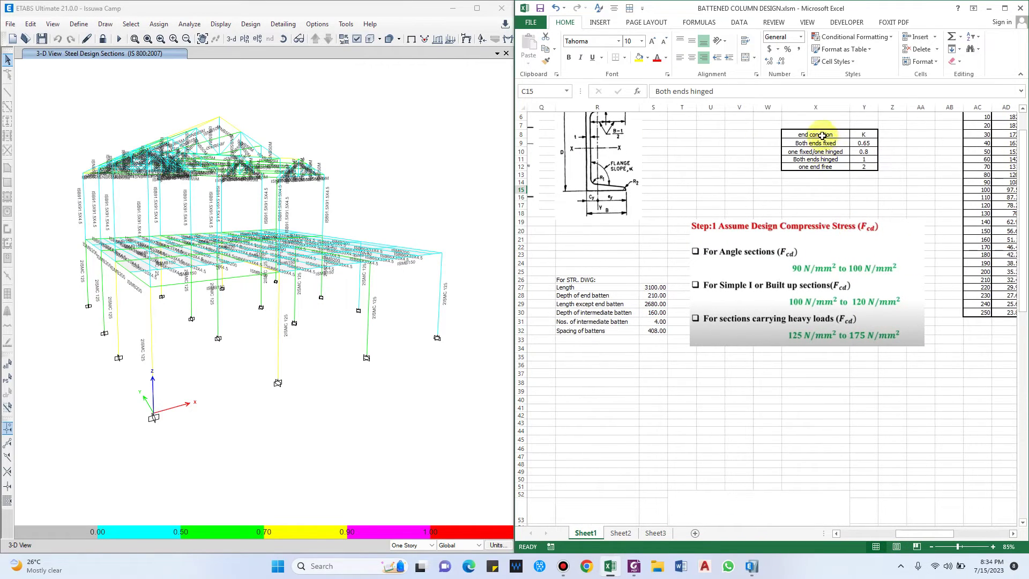
left_click_drag(822, 135, 864, 133)
key("ctrl+b")
left_click(931, 189)
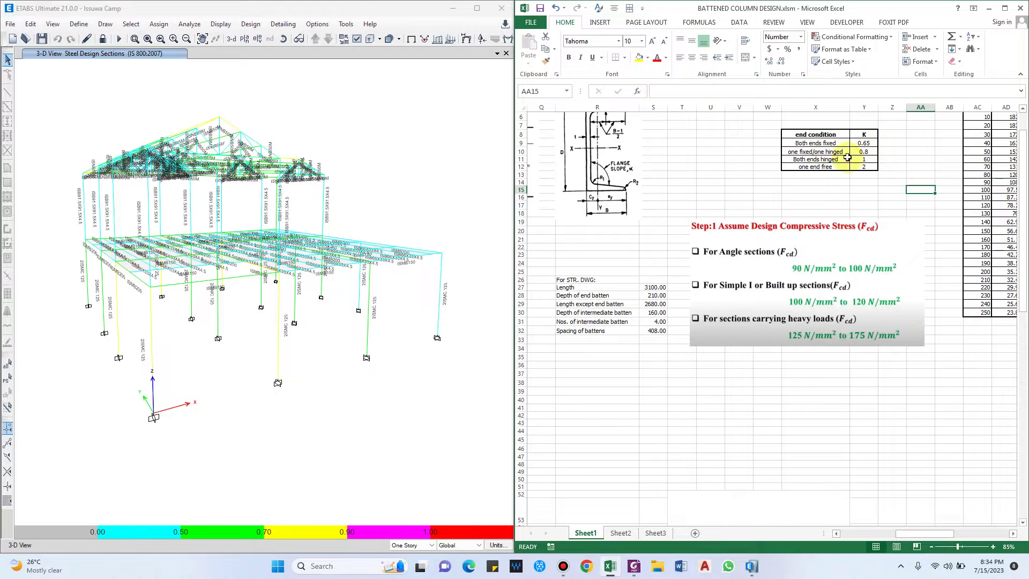
Examine the K factor for the one fixed/one hinged condition, and the sheet's end condition and effective length formula.
left_click(870, 154)
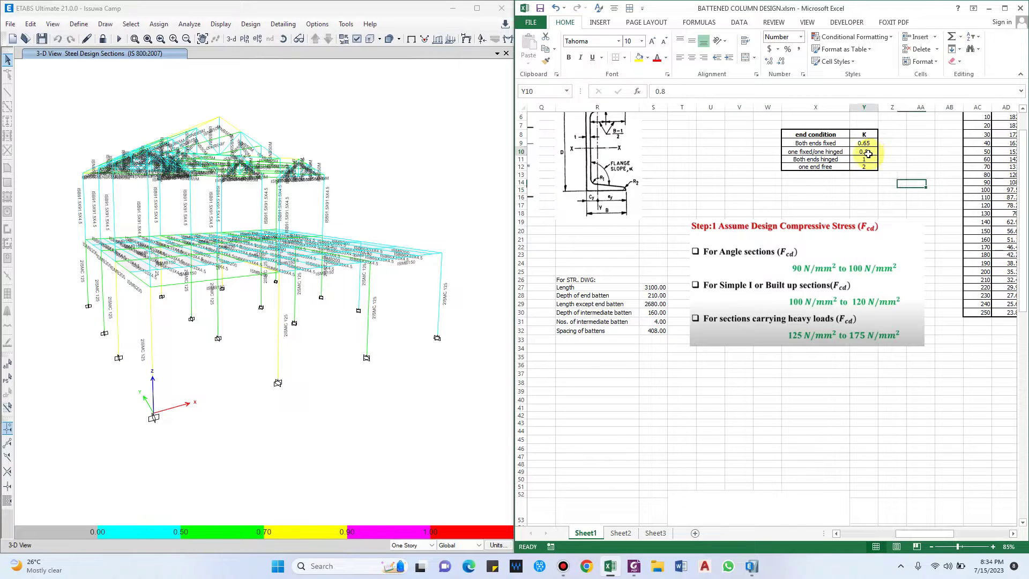
left_click_drag(914, 534, 836, 538)
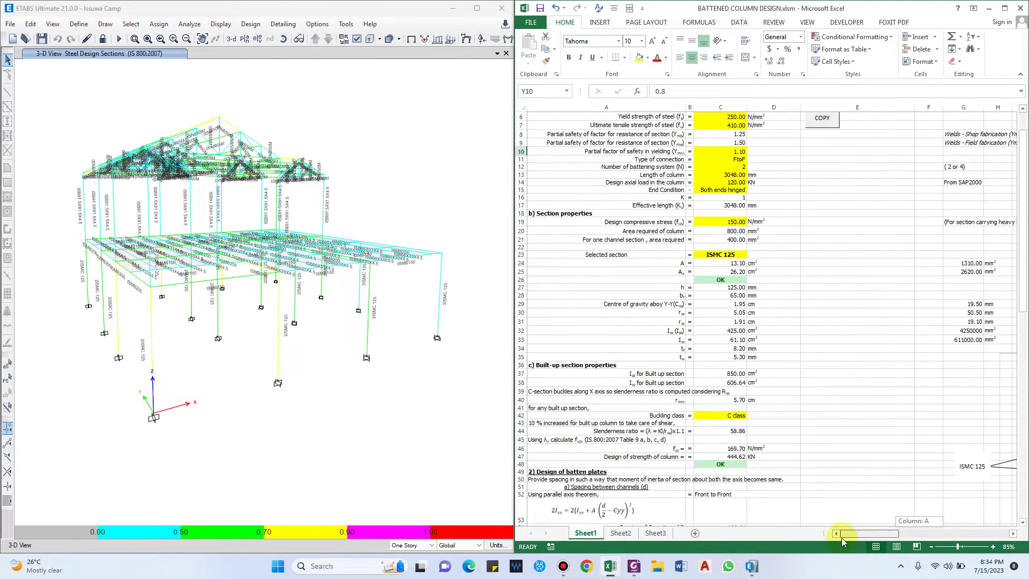
left_click(736, 198)
key("Up")
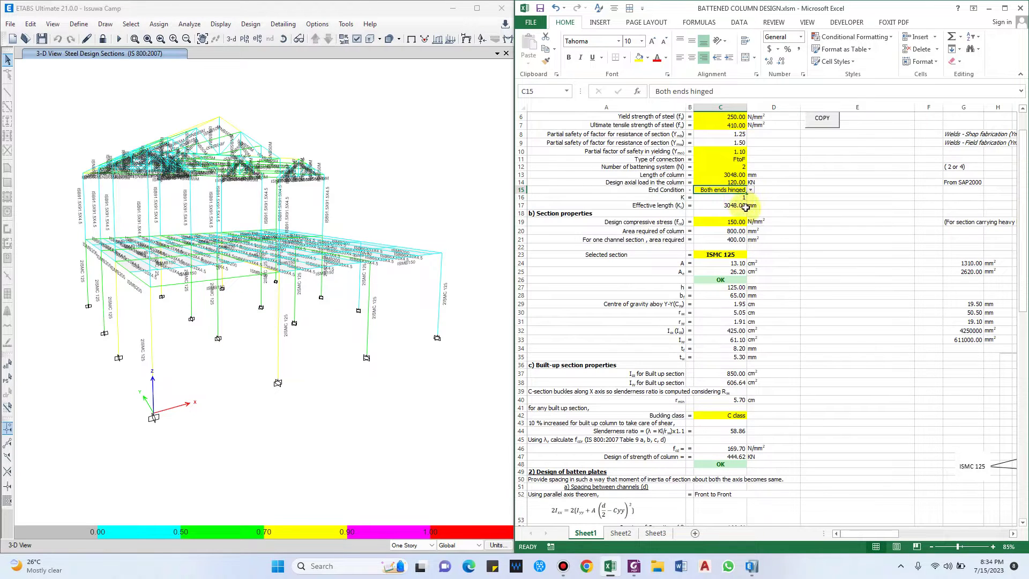
key("Down")
key("Down")
key("Down")
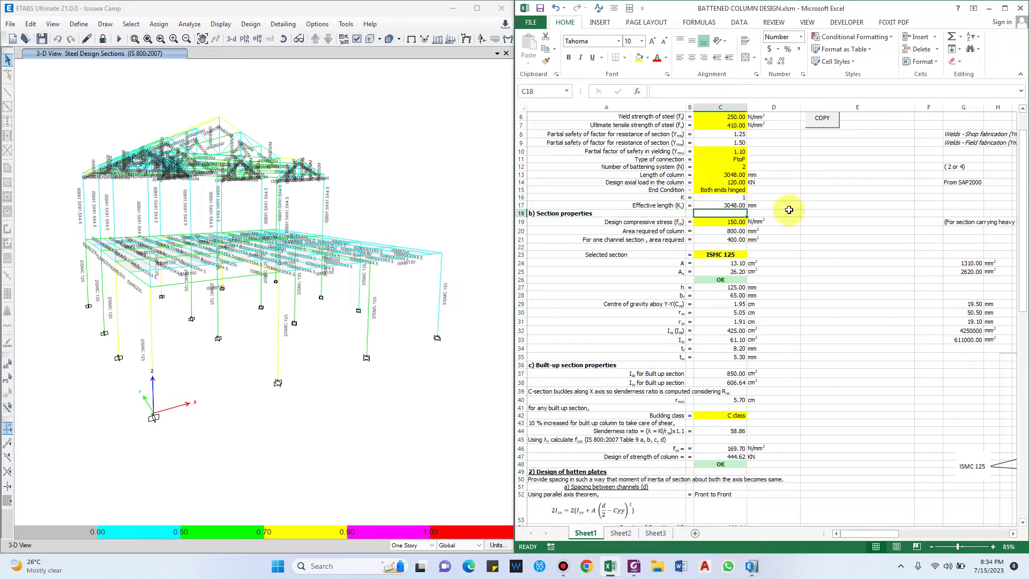
left_click(734, 206)
scroll(819, 225, "down", 1)
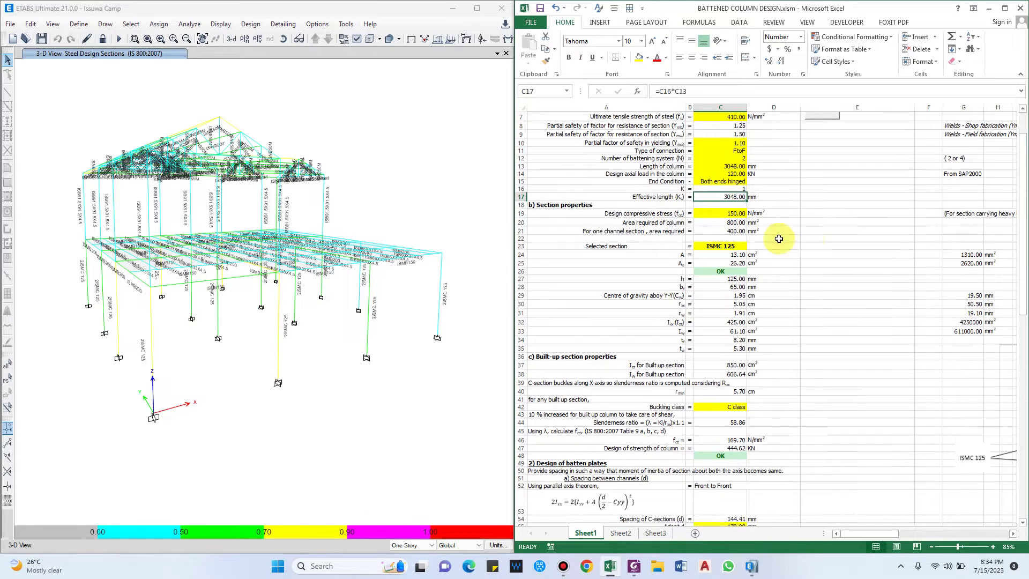
Examine the design compressive stress formula and the yield strength input it refers to.
left_click(658, 213)
left_click(722, 213)
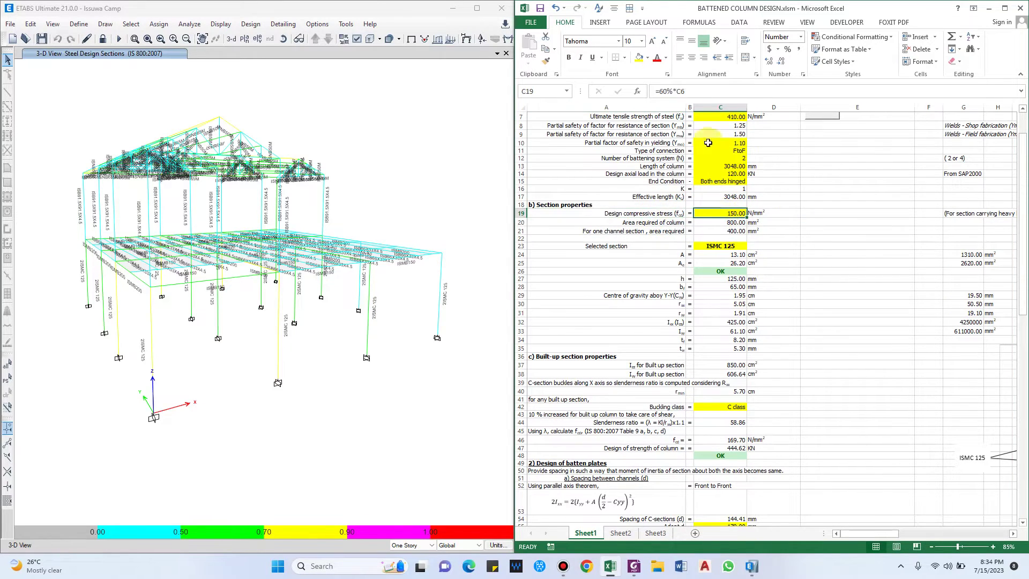
left_click(720, 92)
left_click_drag(1024, 199, 1023, 199)
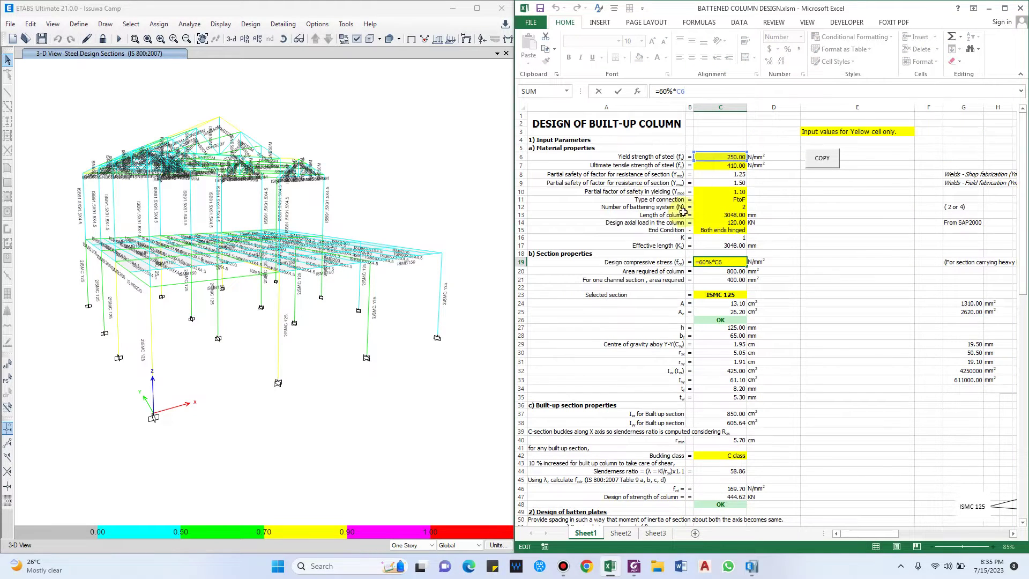
Maximize the workbook and compare the design compressive stress with the reference ranges for angle, built-up and heavily loaded sections.
left_click(1004, 8)
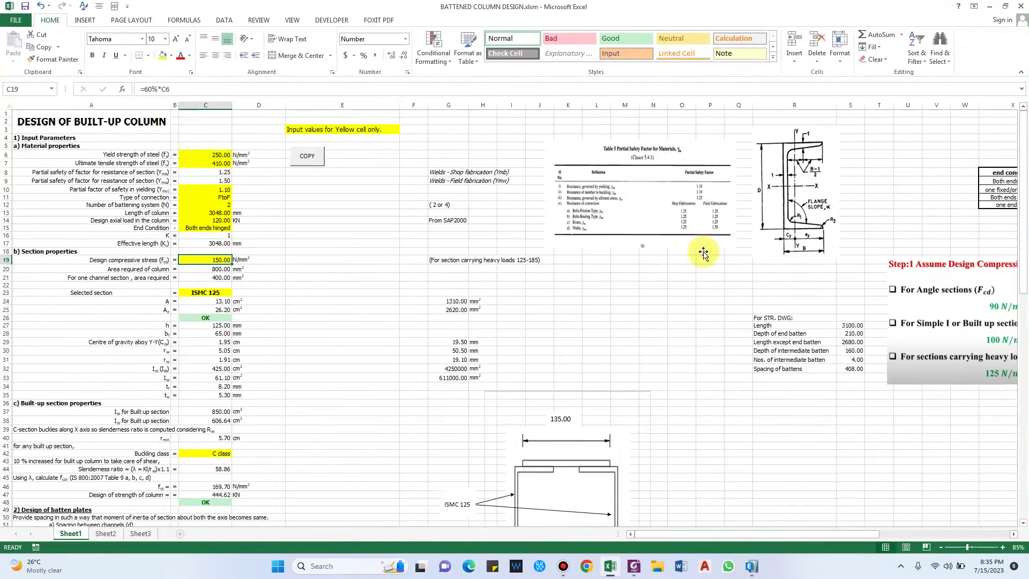
scroll(770, 278, "down", 1)
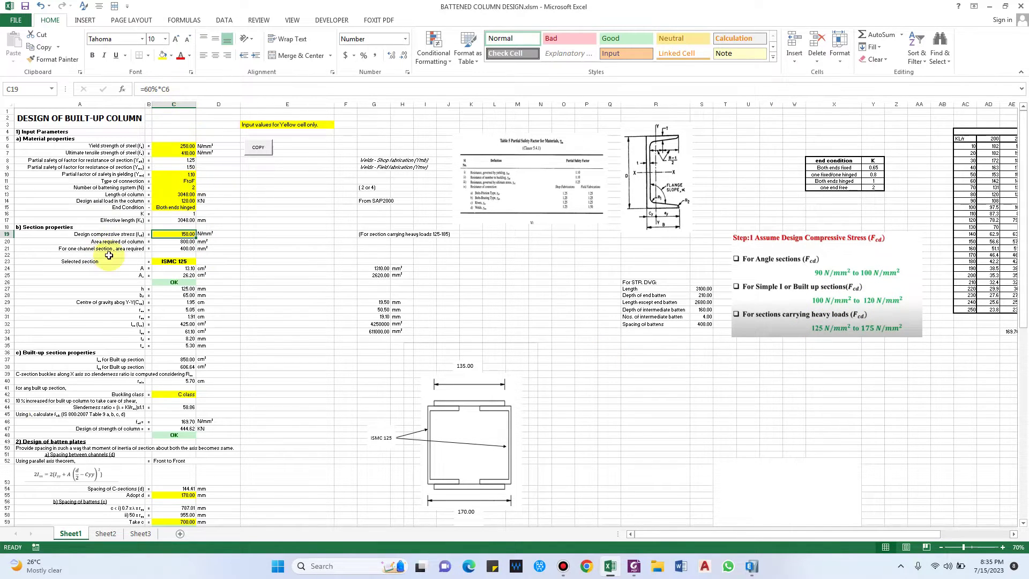
scroll(69, 243, "up", 1)
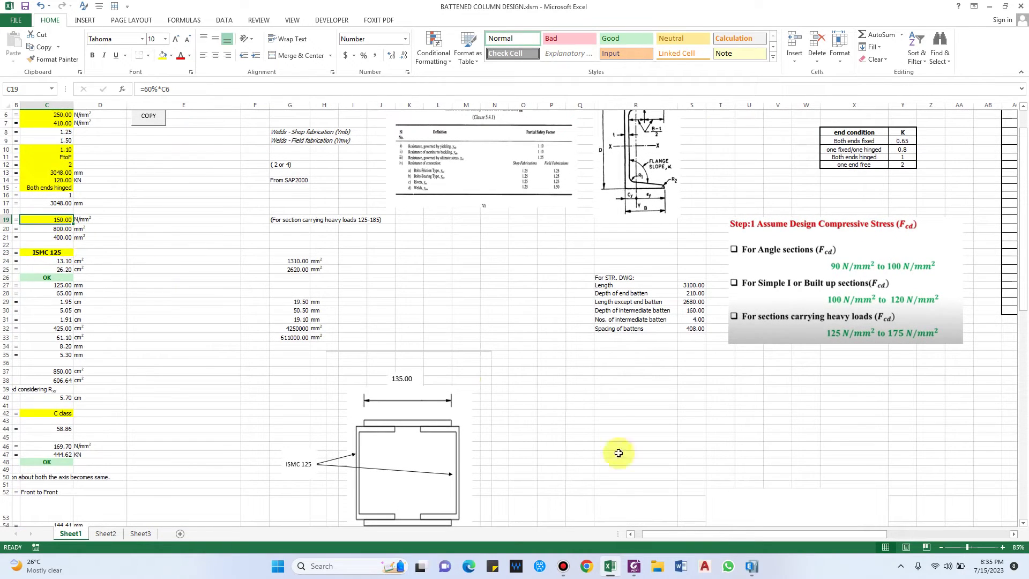
left_click_drag(740, 538, 665, 536)
scroll(132, 269, "up", 2)
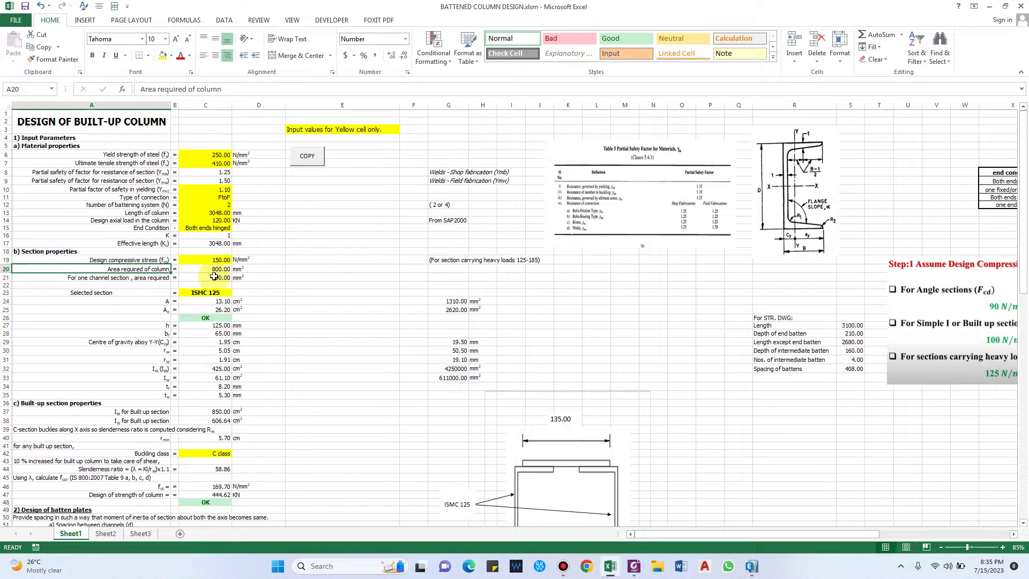
Examine which inputs the formula for the required column area uses, leaving the formula as it is.
left_click(214, 270)
scroll(250, 309, "down", 1)
scroll(250, 309, "up", 1)
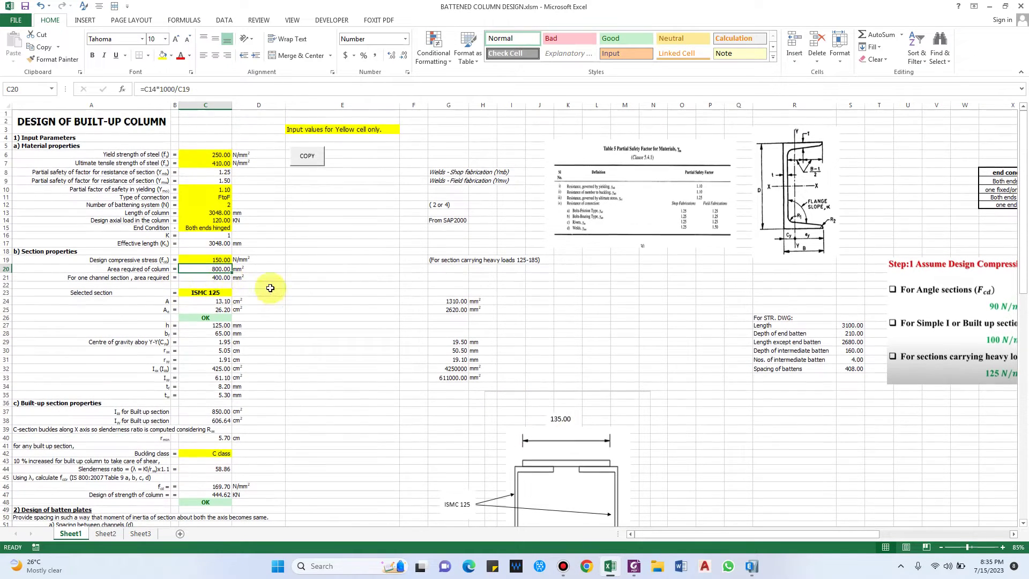
left_click(202, 89)
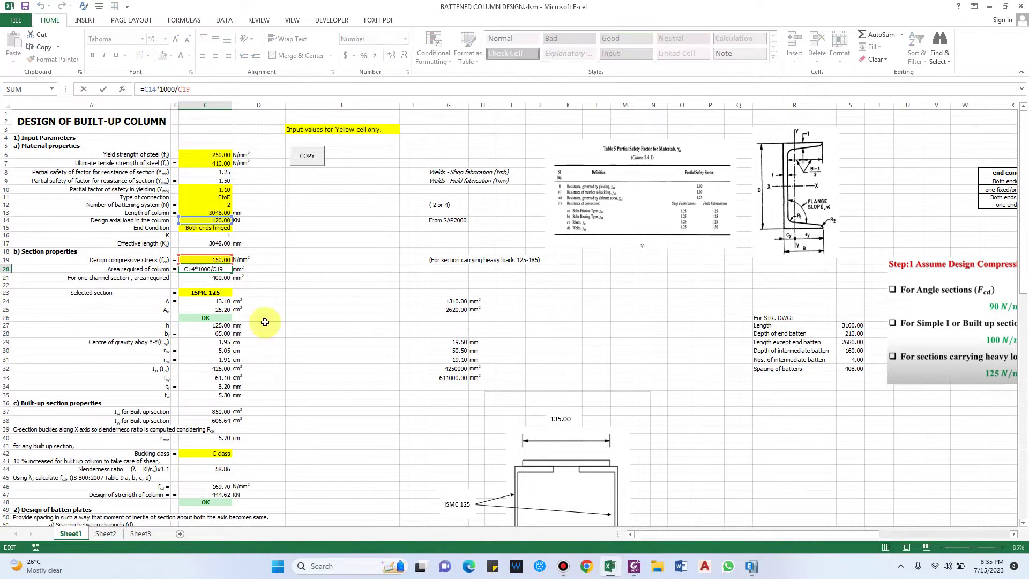
key("Escape")
Review the area required for one channel section and the selected section in the section properties.
scroll(151, 274, "down", 1)
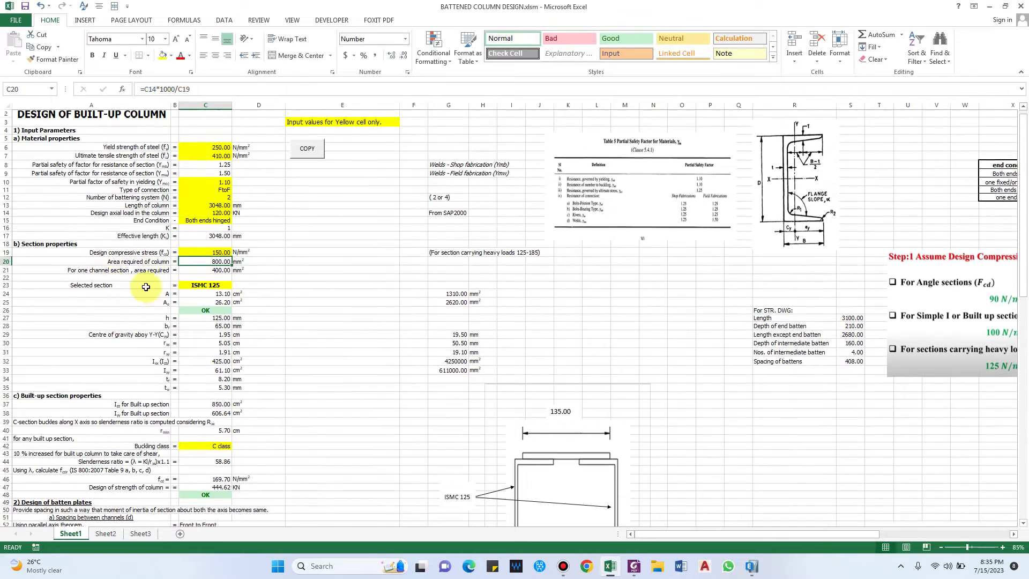
key("Down")
scroll(225, 271, "down", 2)
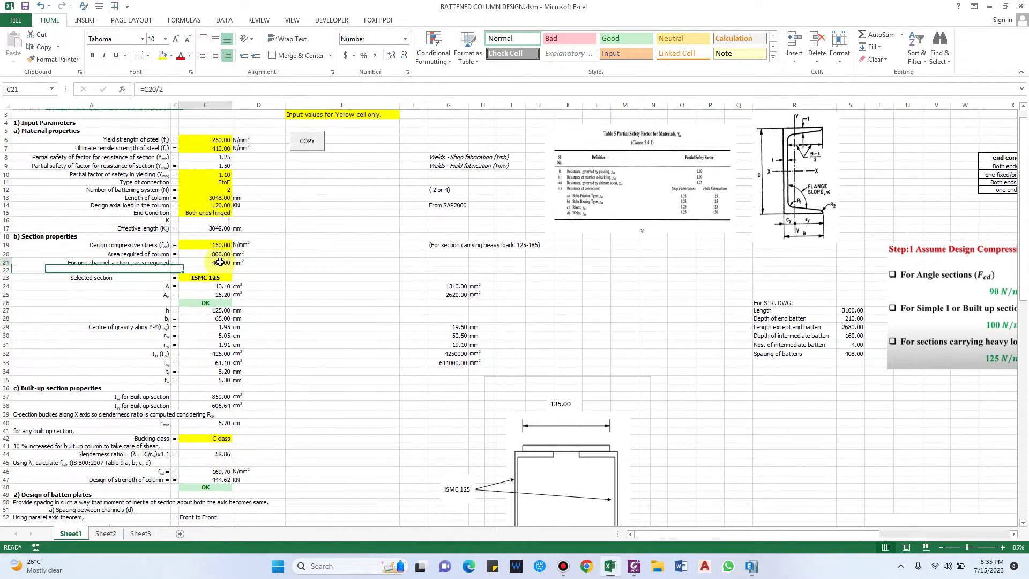
scroll(266, 265, "down", 1)
left_click(161, 260)
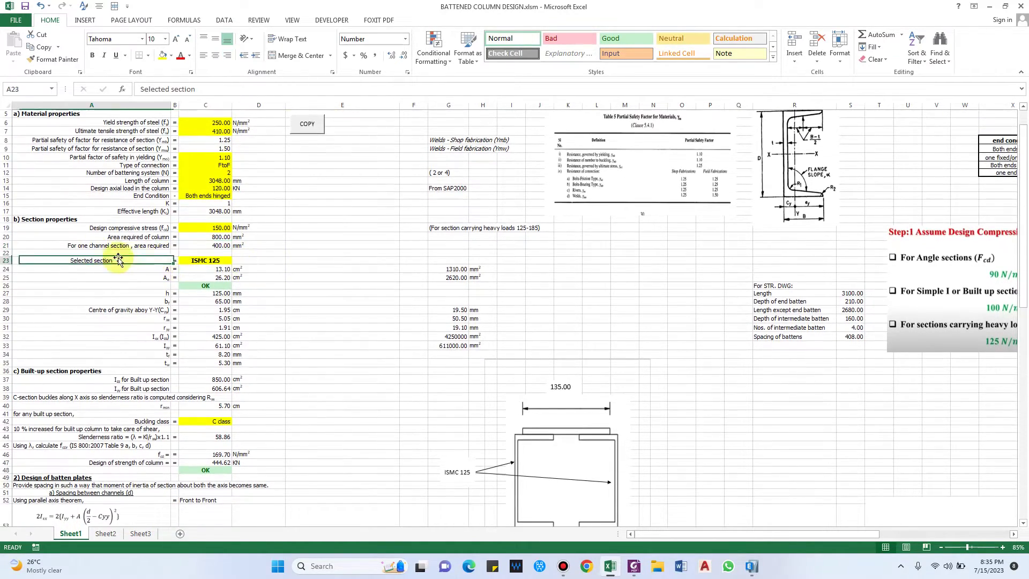
left_click(121, 247)
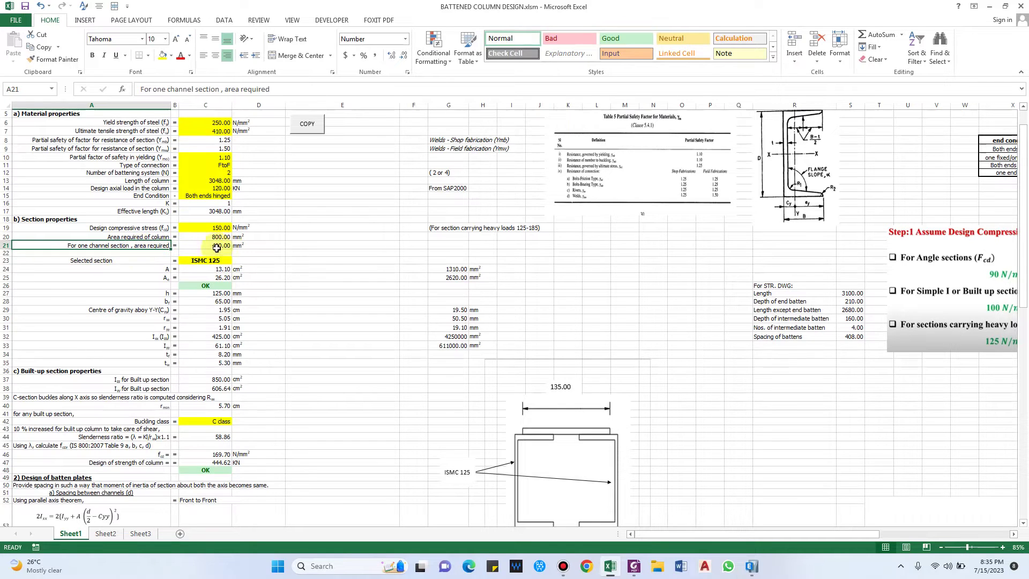
Examine the formula for the area required for one channel section and review the section properties around it.
key("Right")
key("Right")
scroll(332, 265, "down", 2)
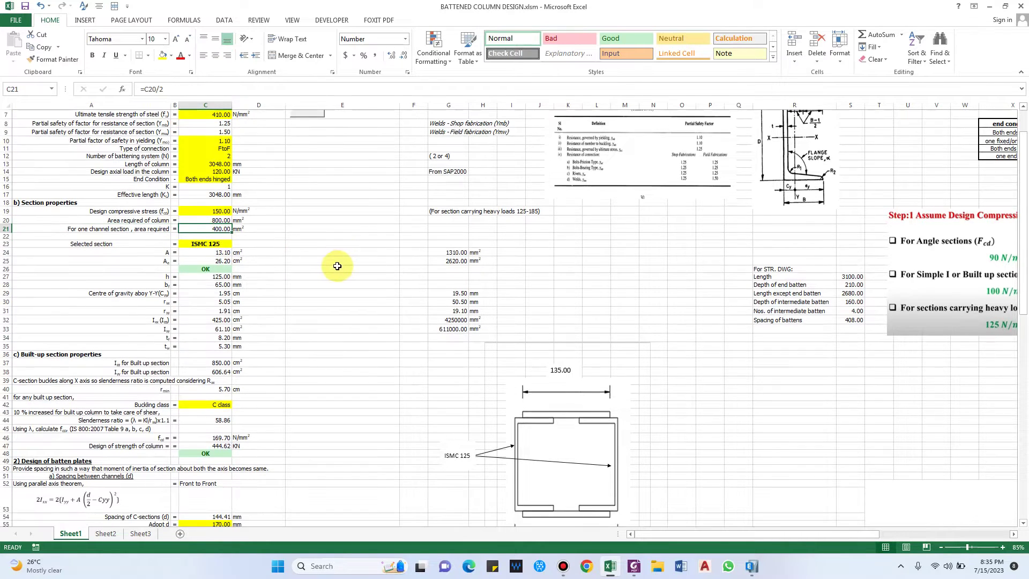
left_click(319, 269)
scroll(285, 290, "up", 2)
scroll(307, 266, "up", 2)
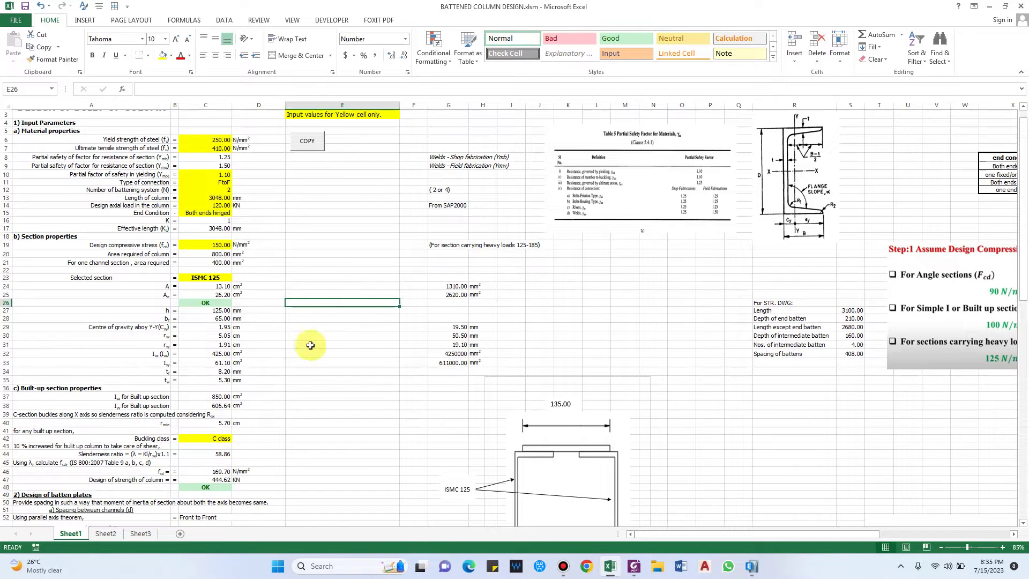
Switch to ETABS to view the column sections in the 3D model, and return to Excel to inspect the selected section cell.
left_click(752, 566)
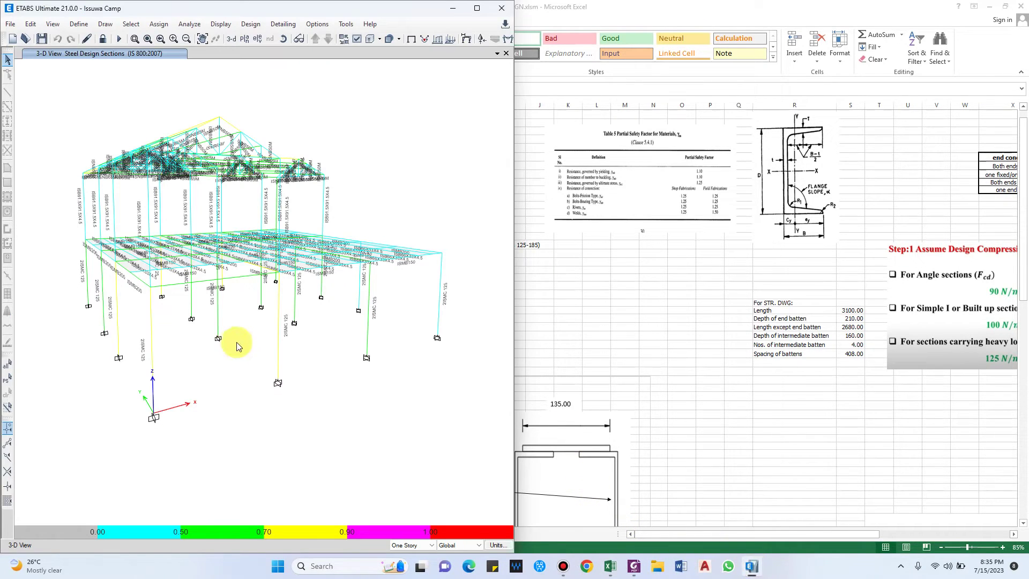
left_click(697, 340)
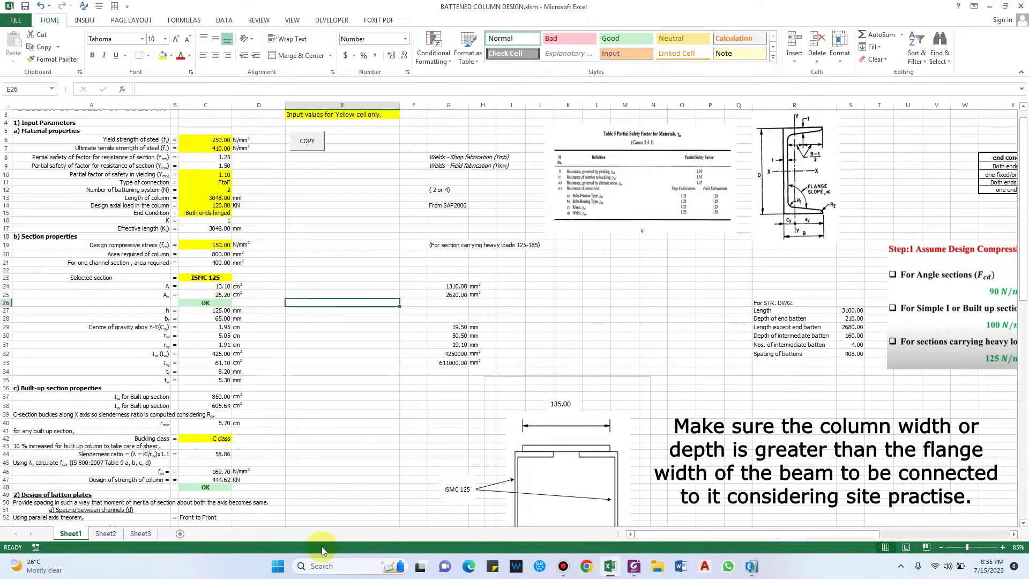
left_click(211, 276)
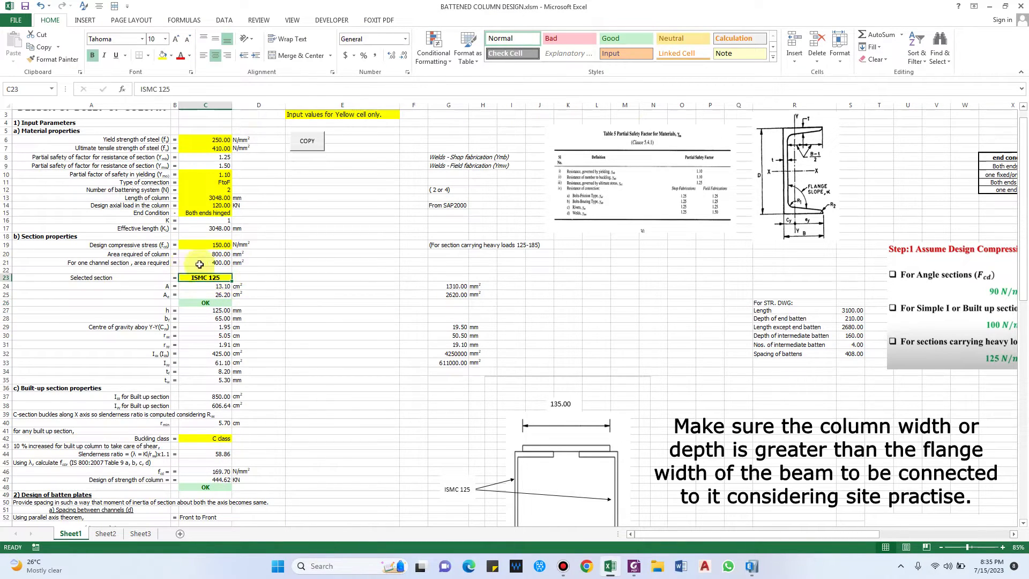
left_click(145, 90)
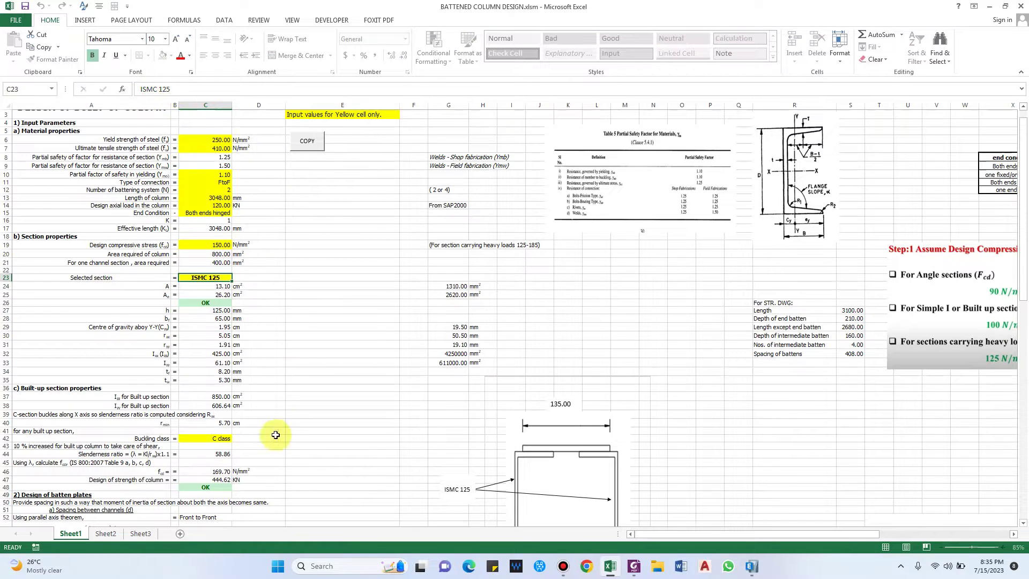
Compare the ISMC section table on Sheet2 with the reference table of medium weight channels.
left_click(105, 533)
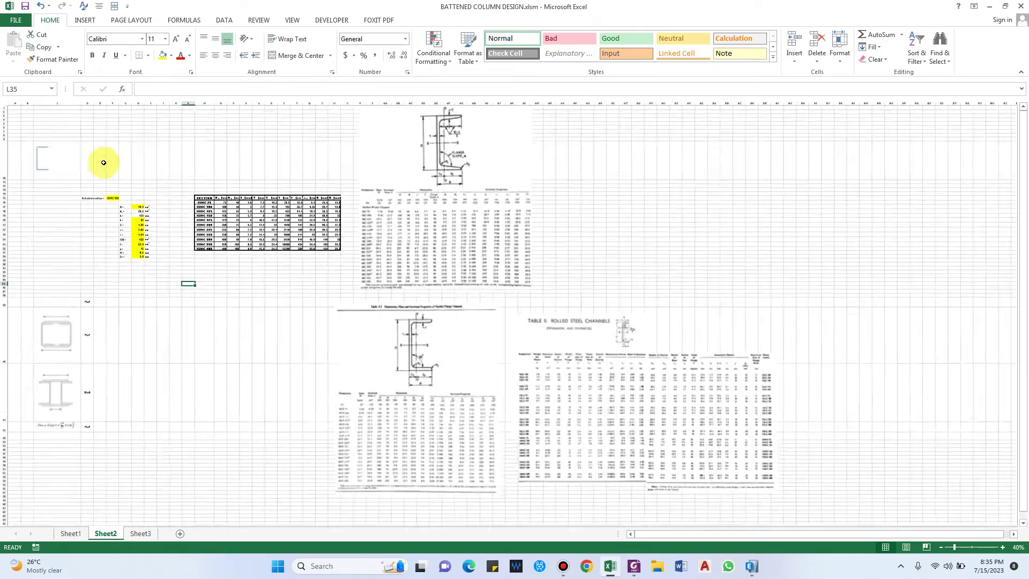
scroll(103, 161, "up", 3)
scroll(263, 219, "up", 2)
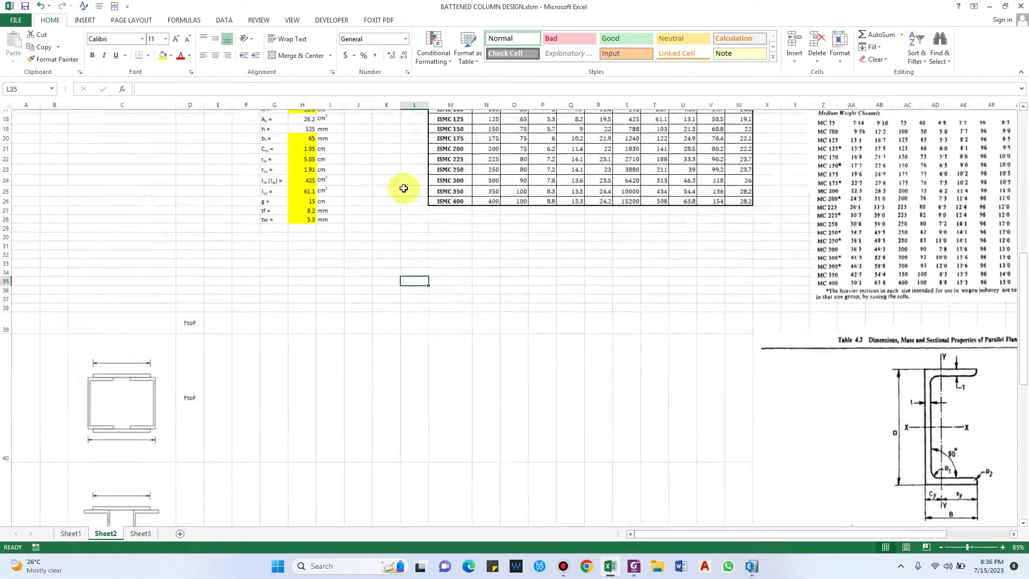
scroll(450, 202, "up", 1)
left_click(470, 175)
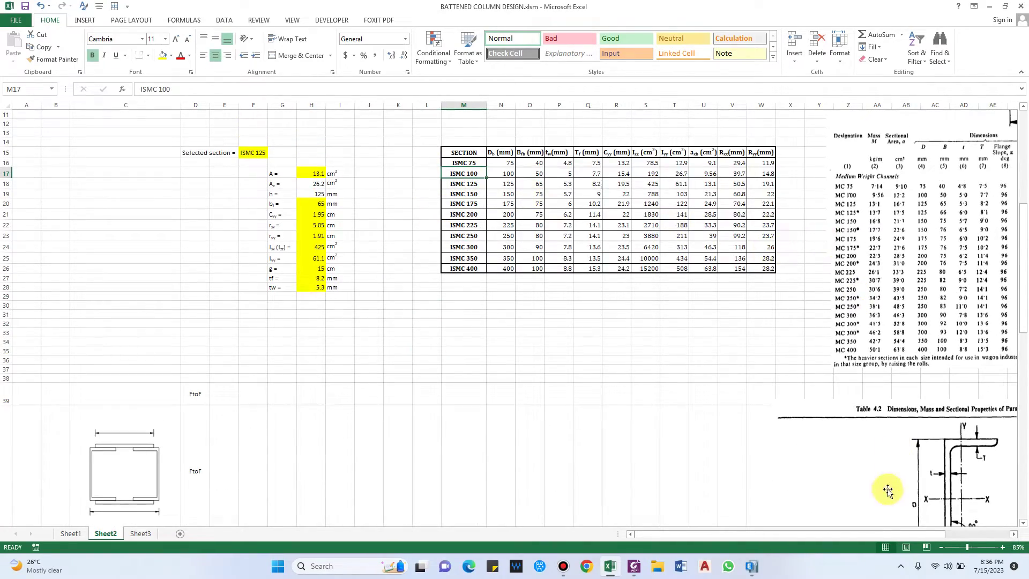
left_click_drag(875, 534, 907, 441)
scroll(834, 294, "up", 3)
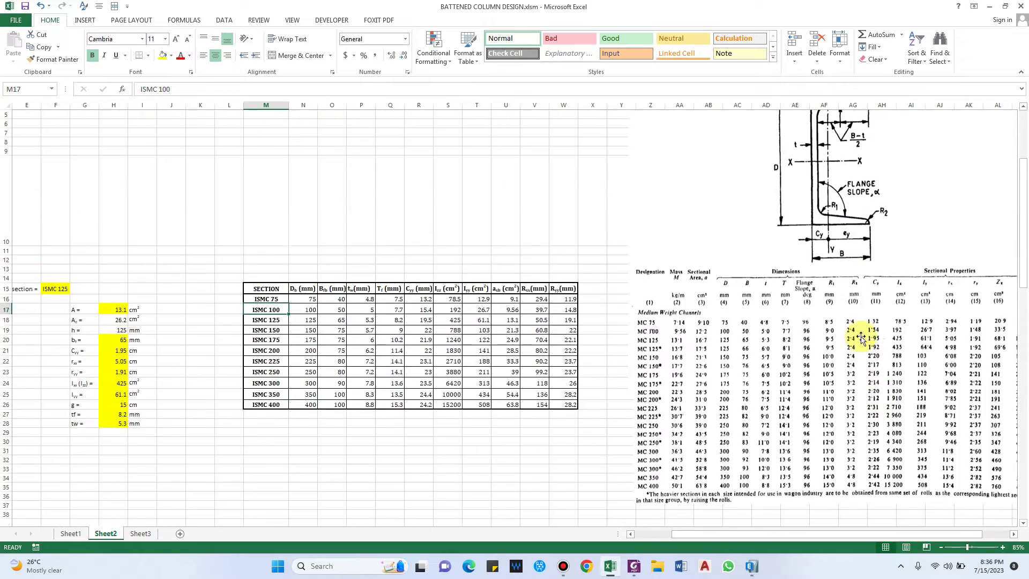
scroll(812, 277, "down", 1, "ctrl")
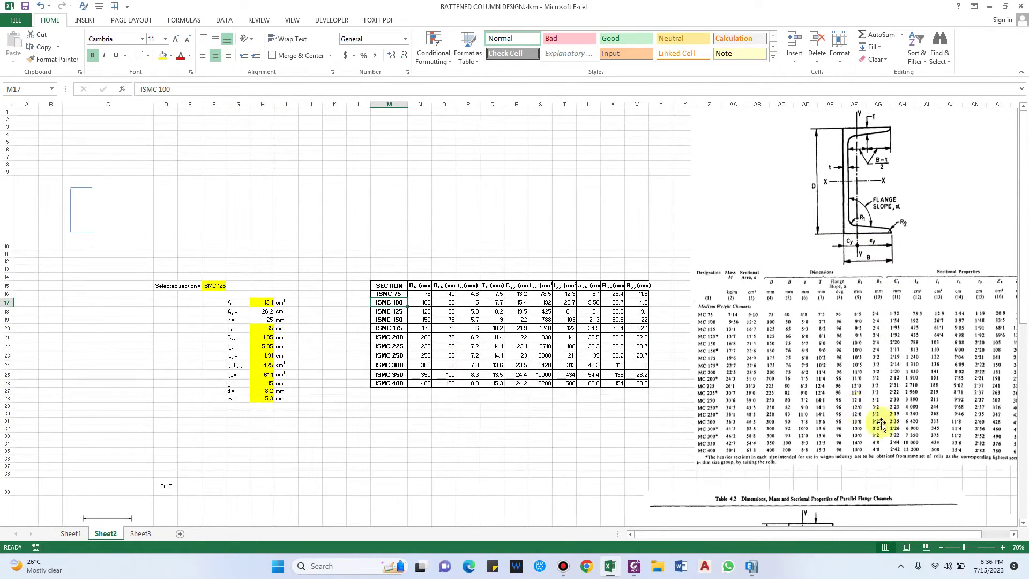
left_click_drag(847, 537, 861, 532)
scroll(747, 284, "down", 1)
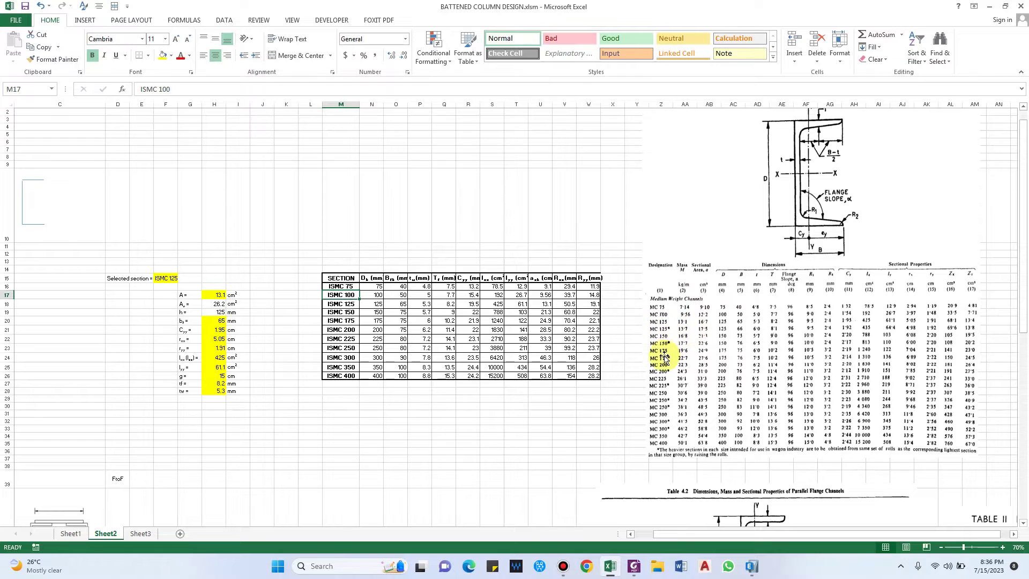
scroll(664, 358, "down", 2)
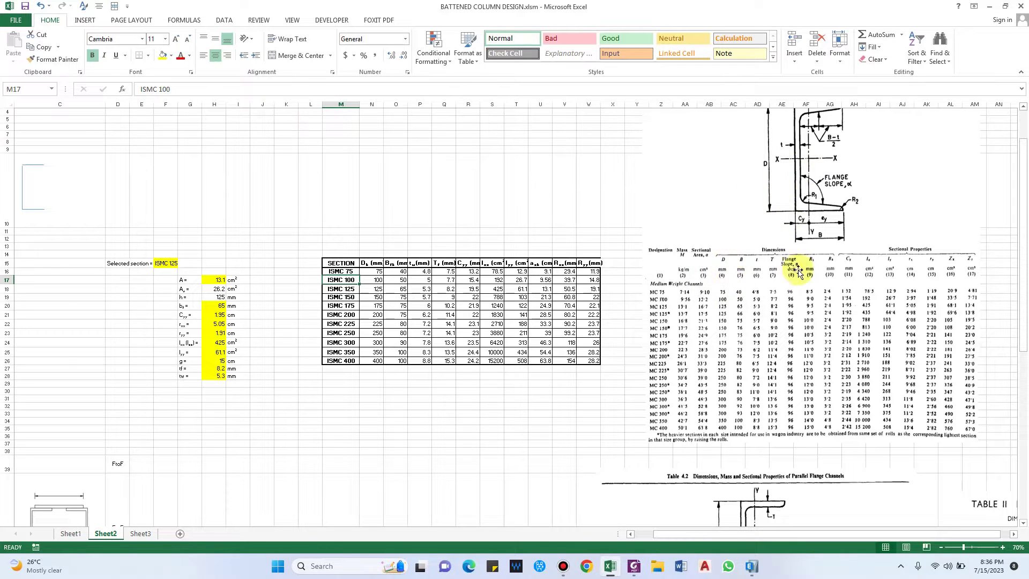
Look through the parallel flange channel and Table II rolled steel channel references on Sheet2.
scroll(729, 397, "down", 1)
scroll(711, 395, "down", 6)
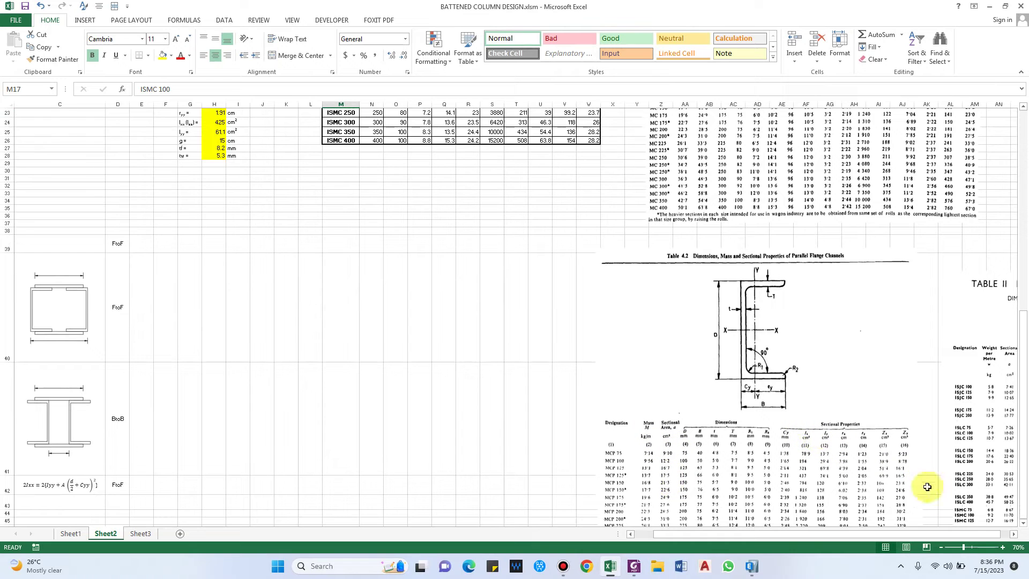
scroll(897, 535, "right", 3)
scroll(881, 458, "down", 2)
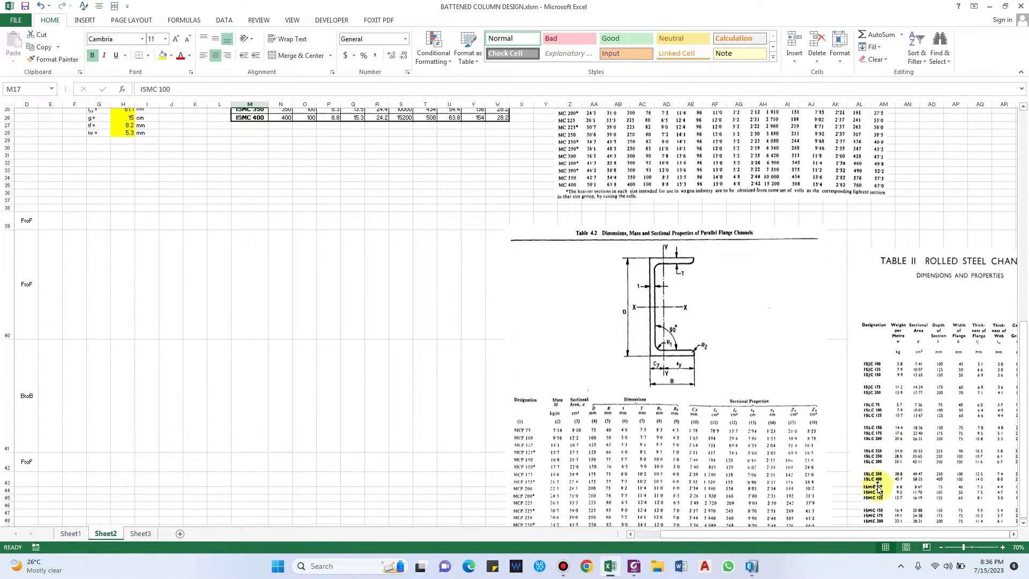
scroll(774, 431, "up", 3)
scroll(470, 259, "up", 4)
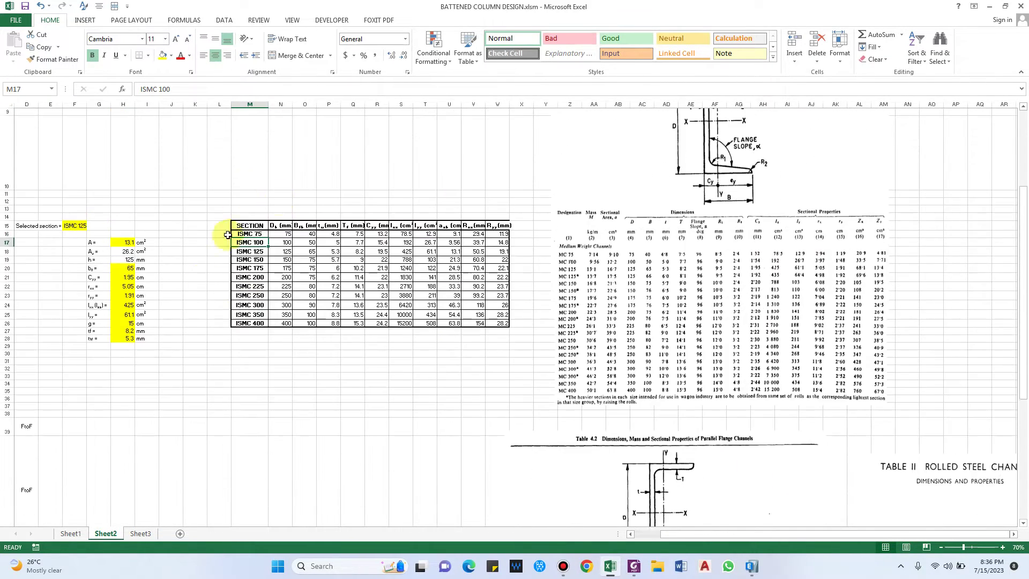
Examine the VLOOKUP formula that retrieves area A for the selected section on Sheet2, leaving it as it is.
left_click_drag(750, 539, 706, 533)
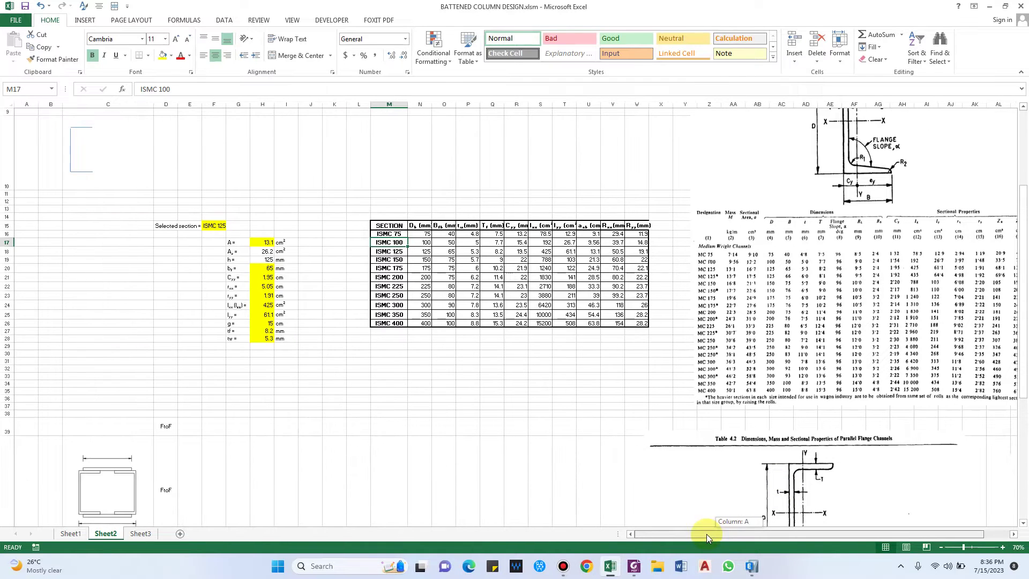
left_click(262, 242)
left_click(252, 89)
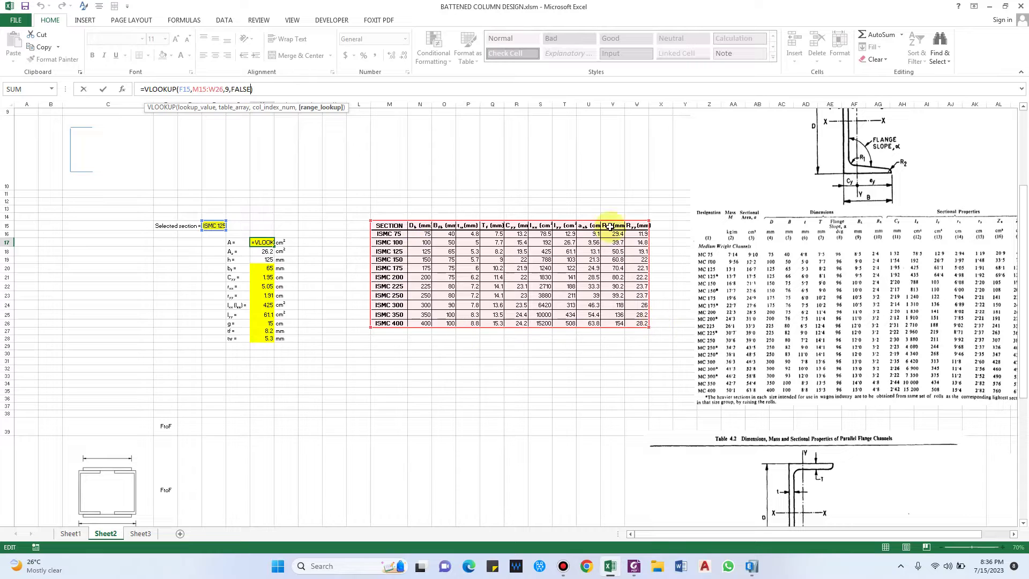
key("Escape")
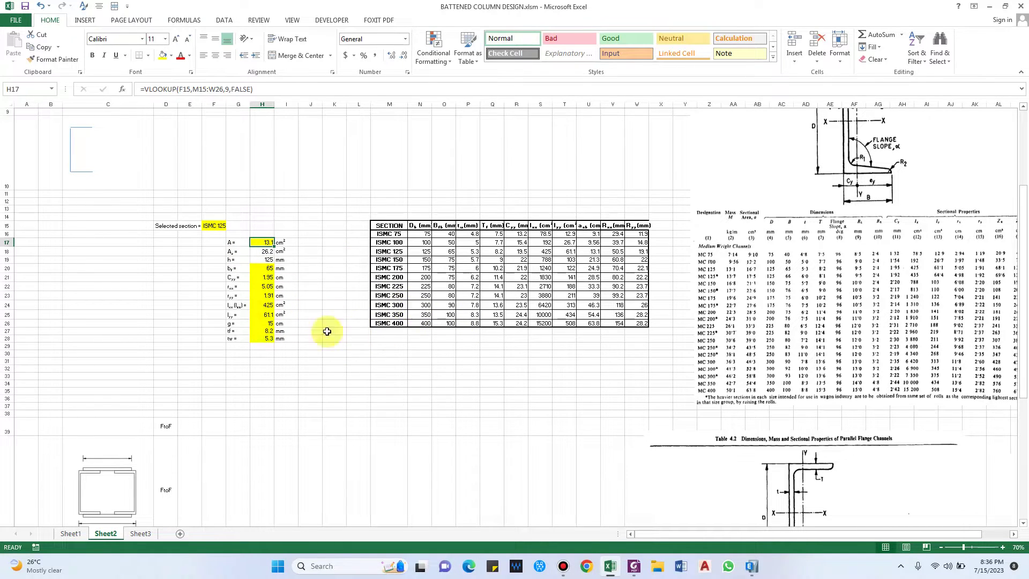
Set the selected section on Sheet1 to ISMC 150 and select the ISMC 150 row in the Sheet2 table.
left_click(72, 533)
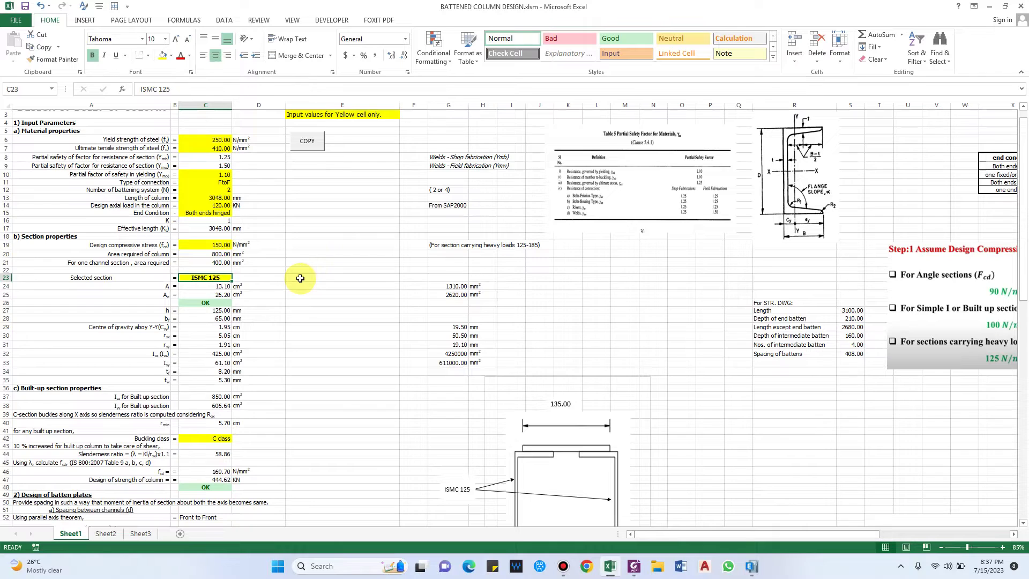
type("IS")
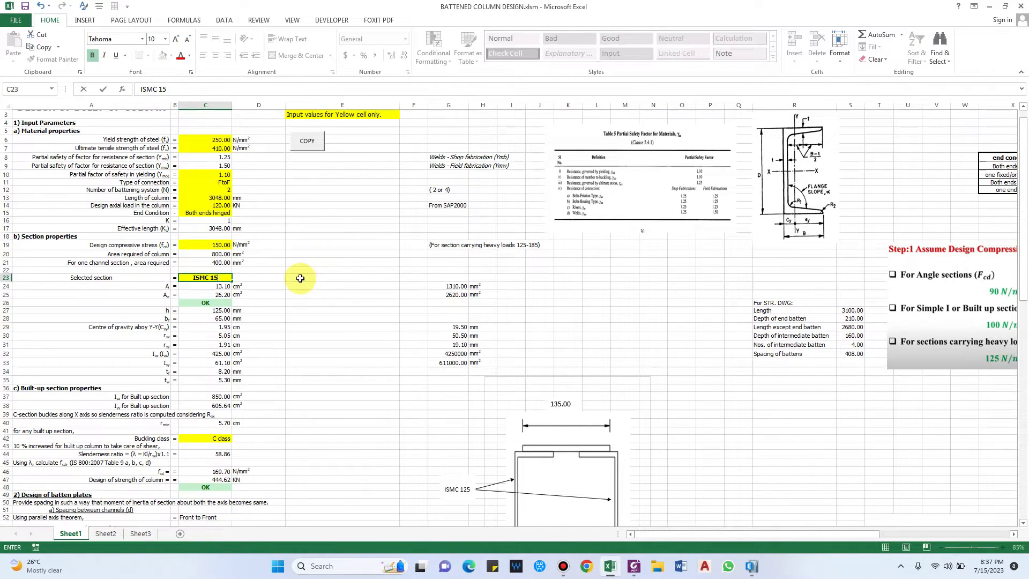
key("Return")
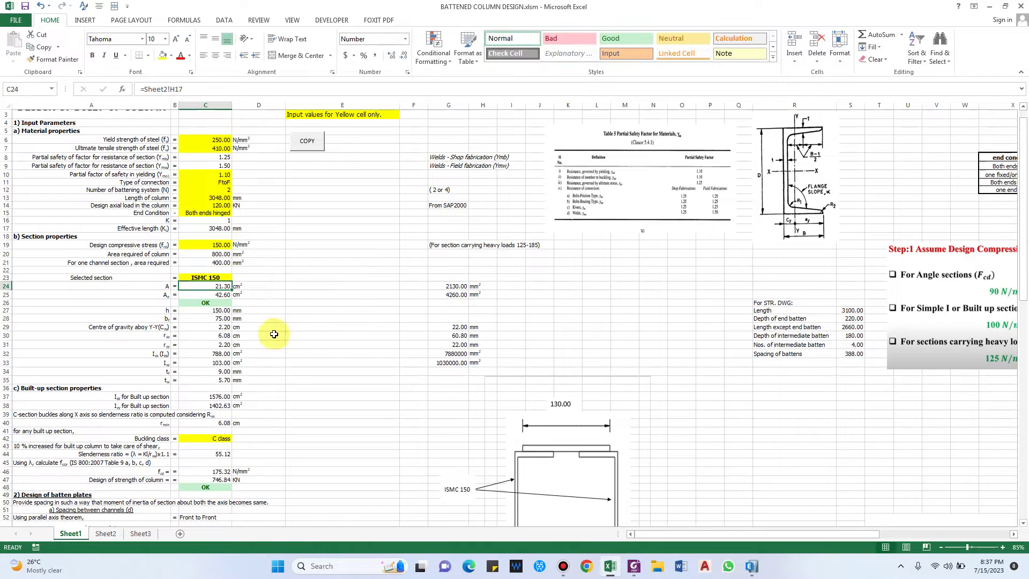
left_click(105, 534)
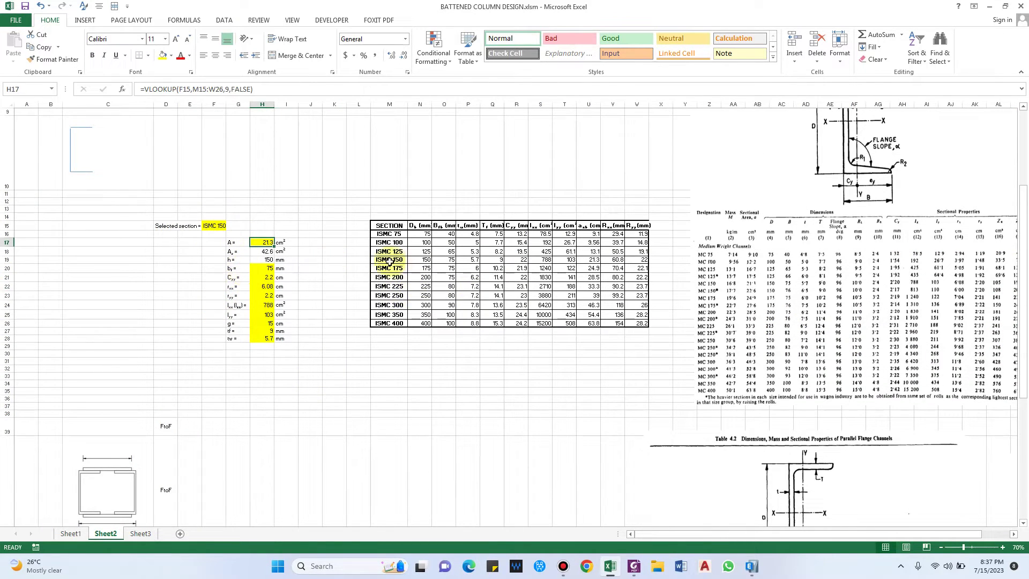
left_click_drag(389, 262, 640, 262)
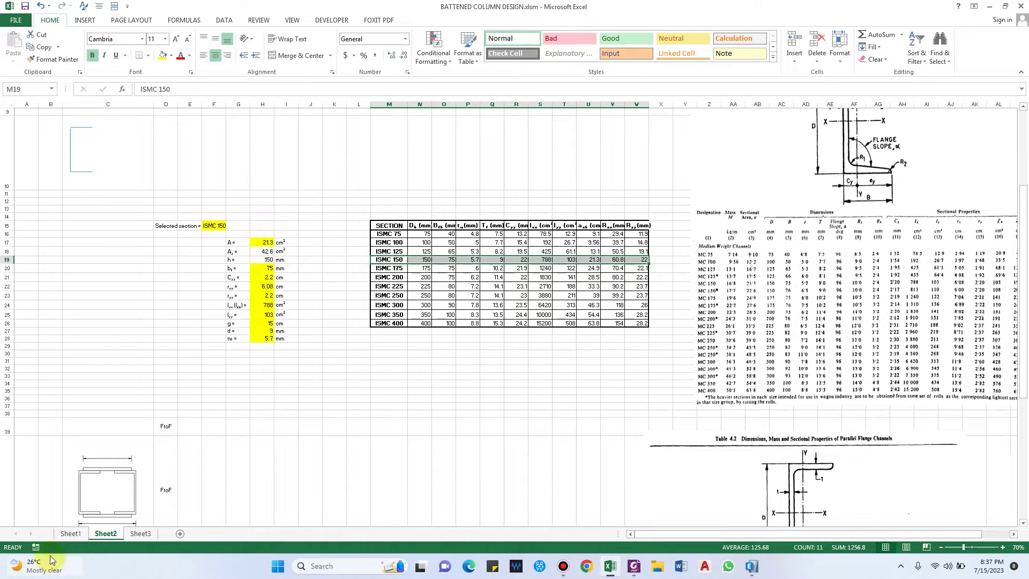
Try entering the selected section on Sheet1 as 150 without the ISMC prefix, and undo the entry.
left_click(69, 534)
key("Up")
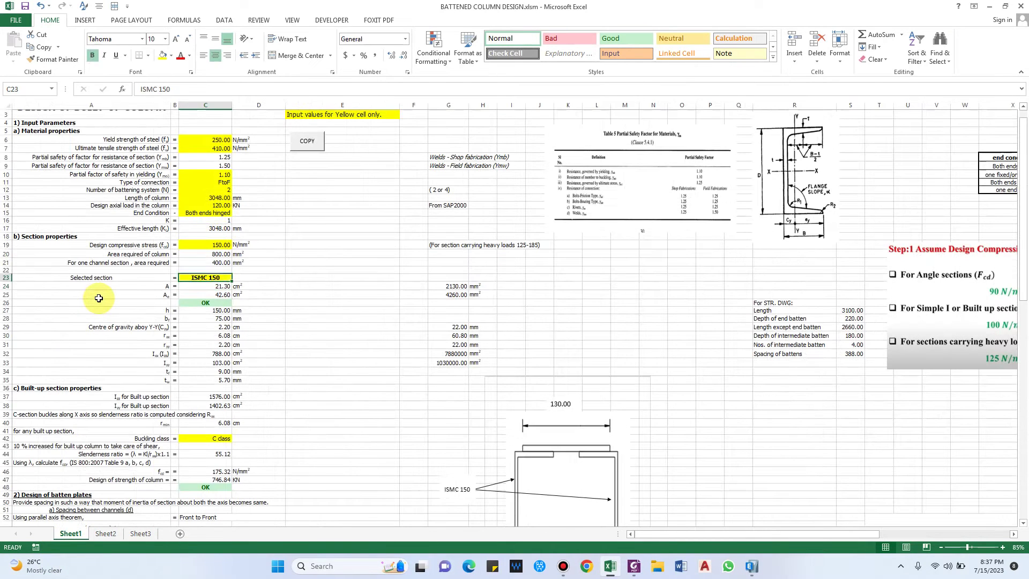
type("150")
key("Return")
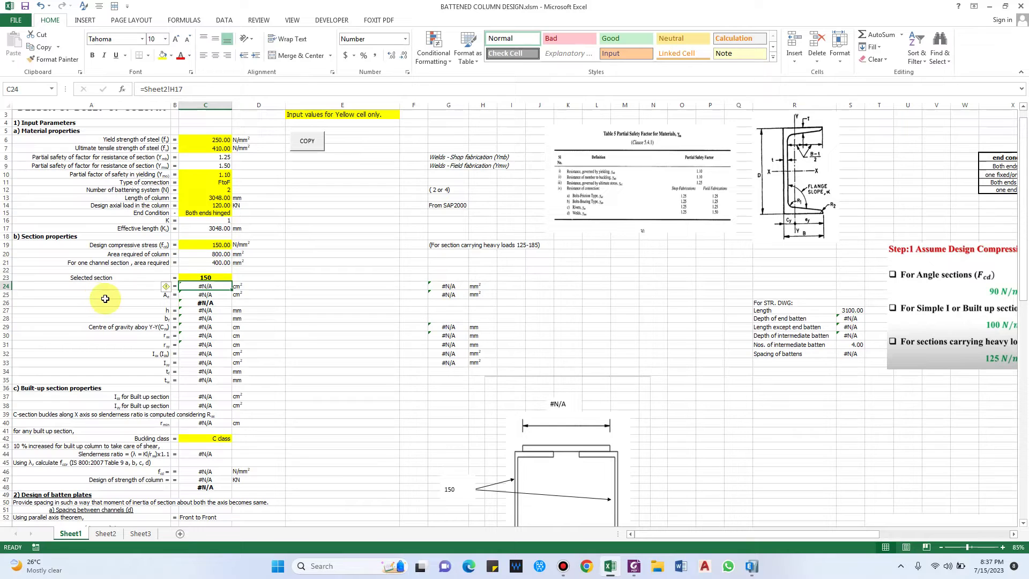
key("ctrl+z")
Try entering the selected section as ISMC150 without the space, and undo the entry.
left_click(160, 89)
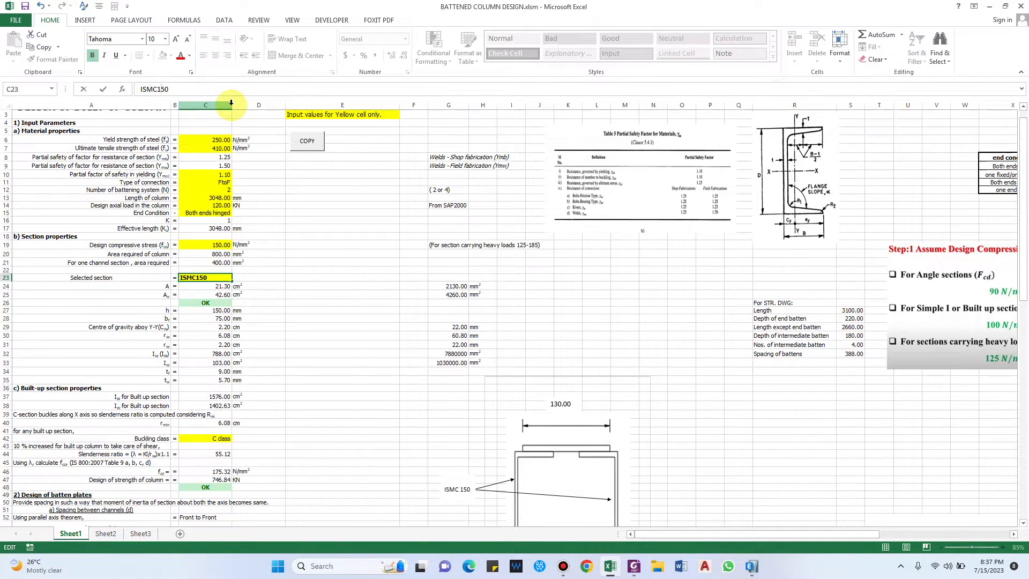
key("Return")
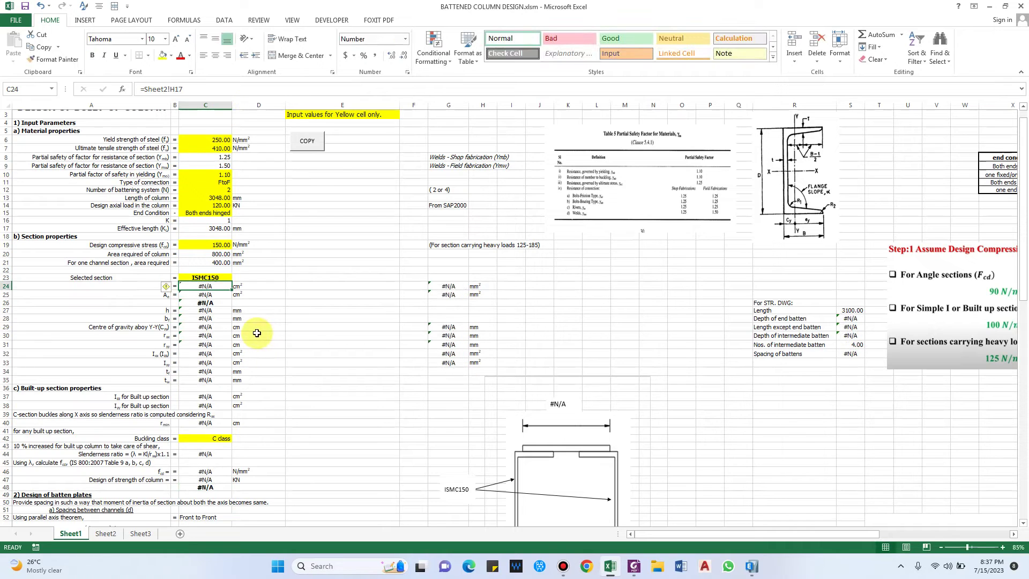
key("ctrl+z")
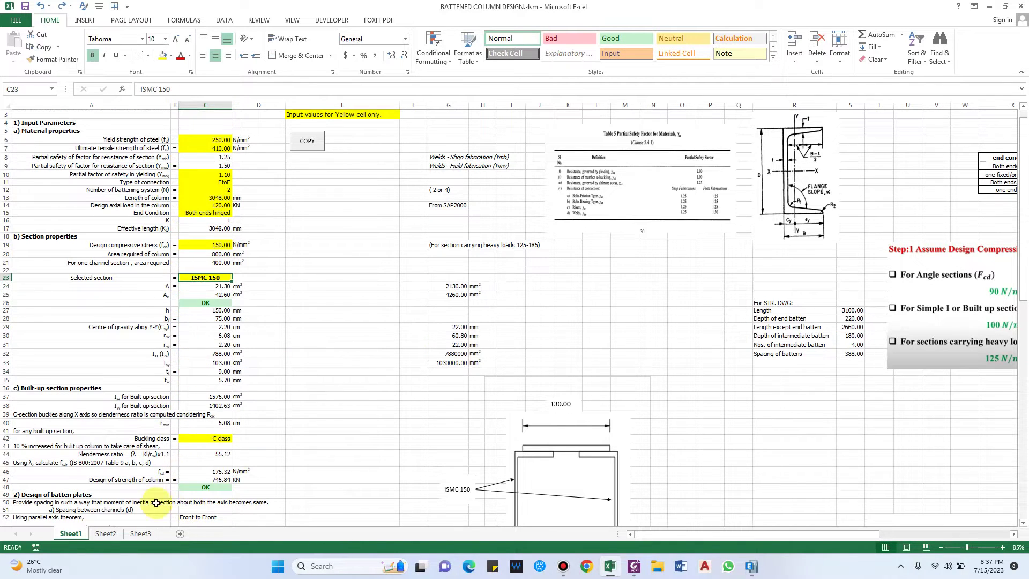
Check on Sheet2 how the section names are written in the ISMC table and the reference table.
left_click(313, 316)
left_click(113, 533)
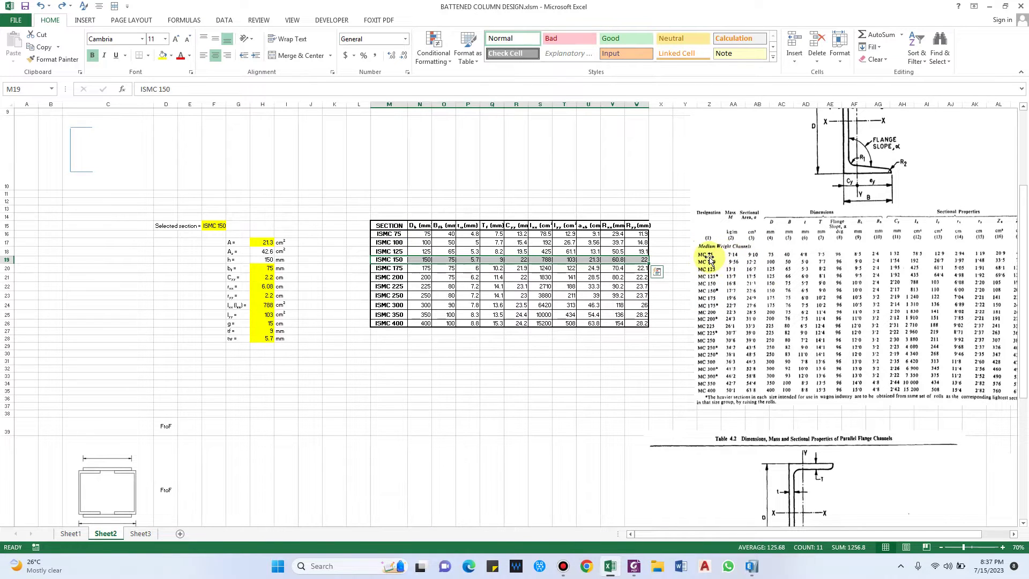
scroll(841, 243, "up", 1)
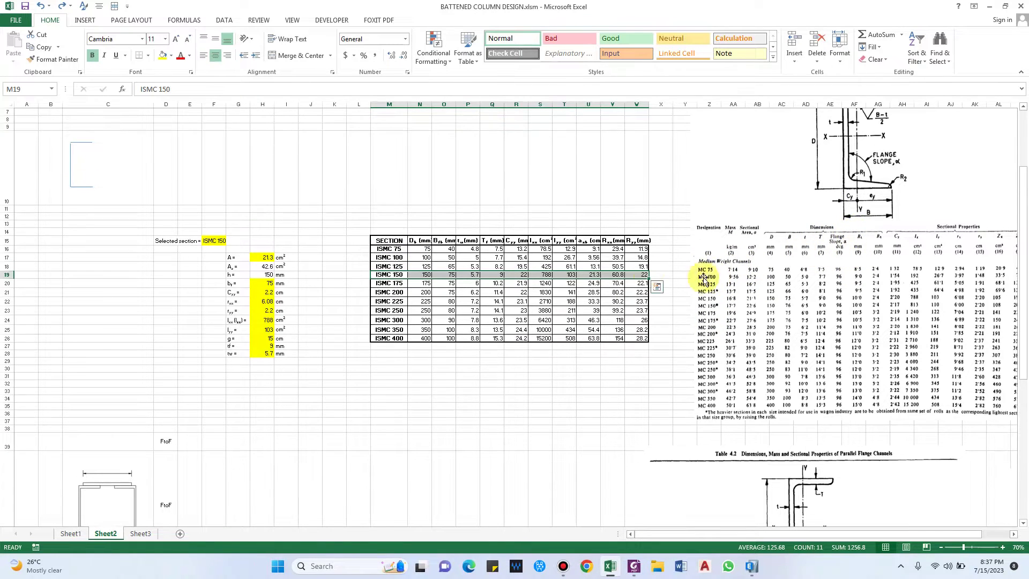
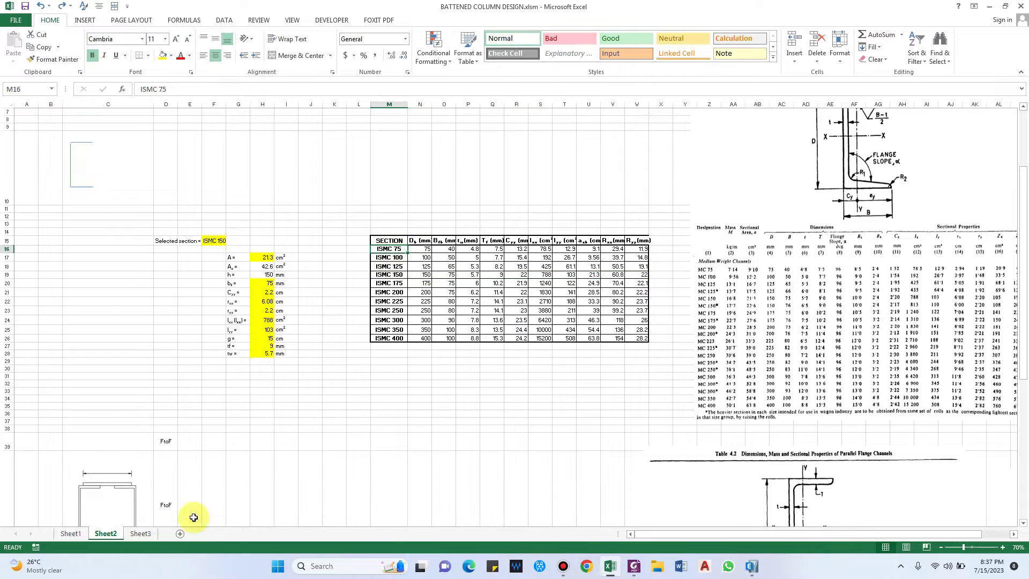
Set the selected section on Sheet1 to ISMC 125.
left_click(70, 533)
left_click(201, 277)
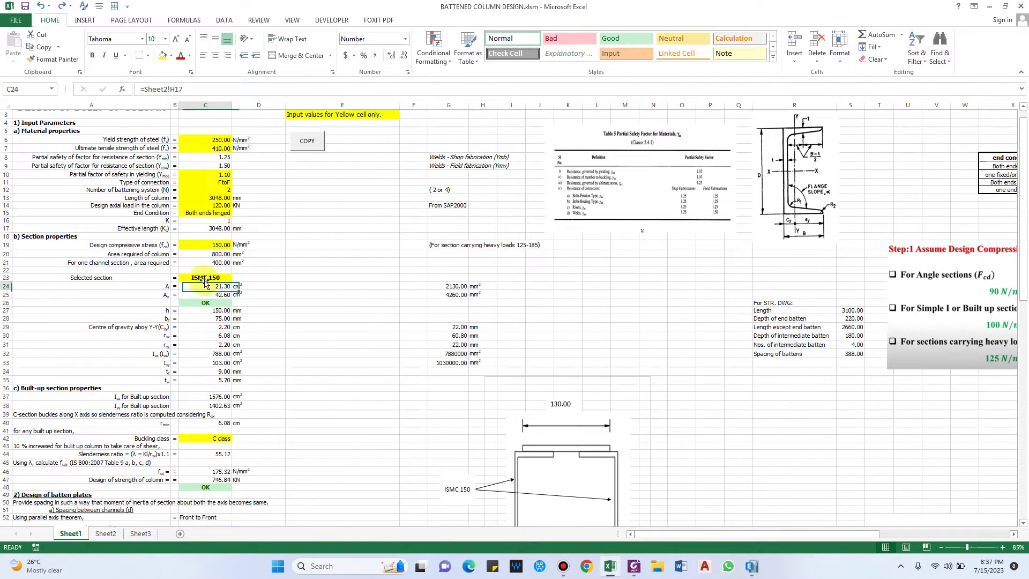
left_click(176, 91)
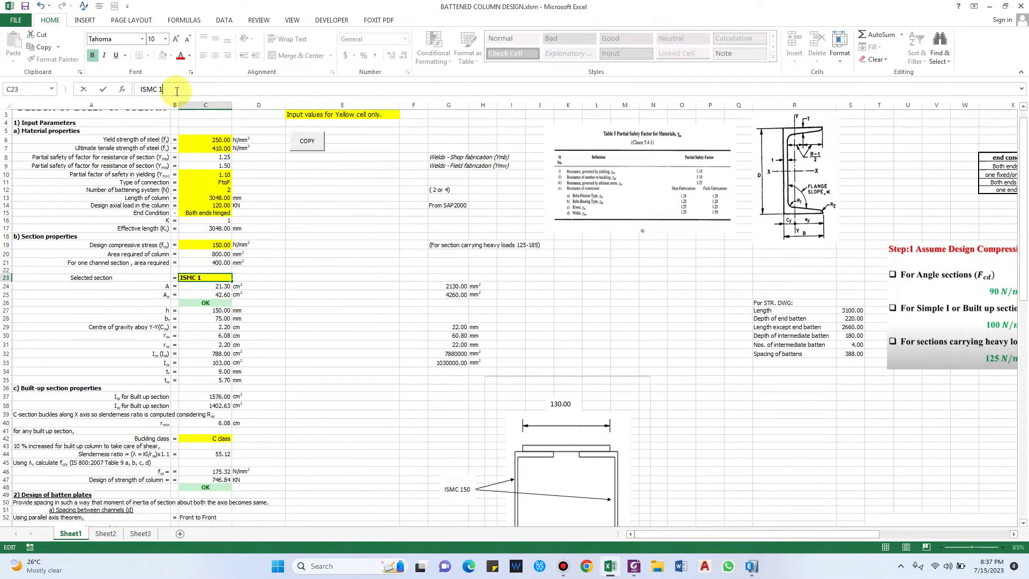
type("25")
key("Return")
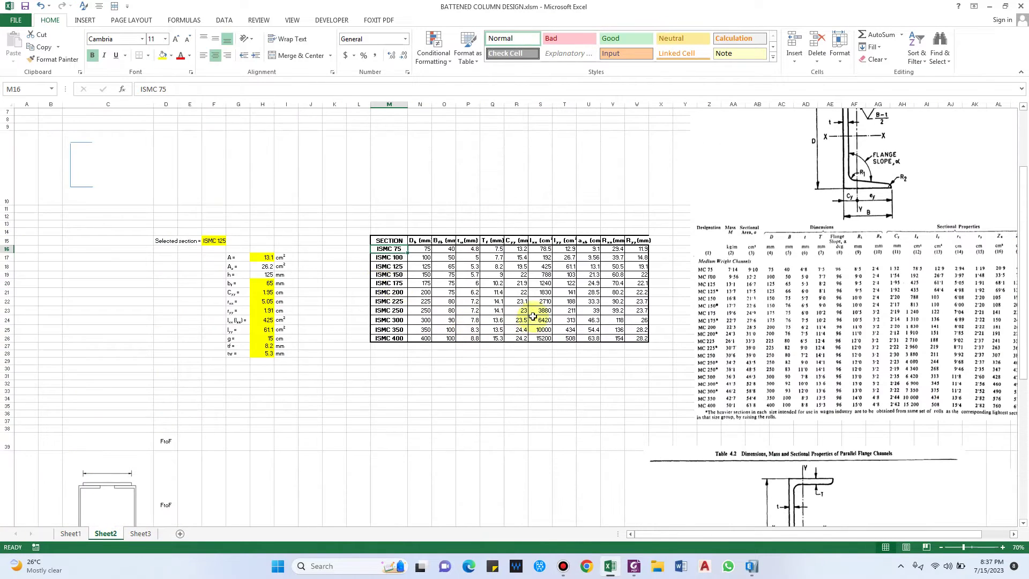
Rename the ISMC 125 row of the Sheet2 channel table to ISLC 125 and look up the ISLC sections in Table II.
left_click(106, 533)
left_click(377, 275)
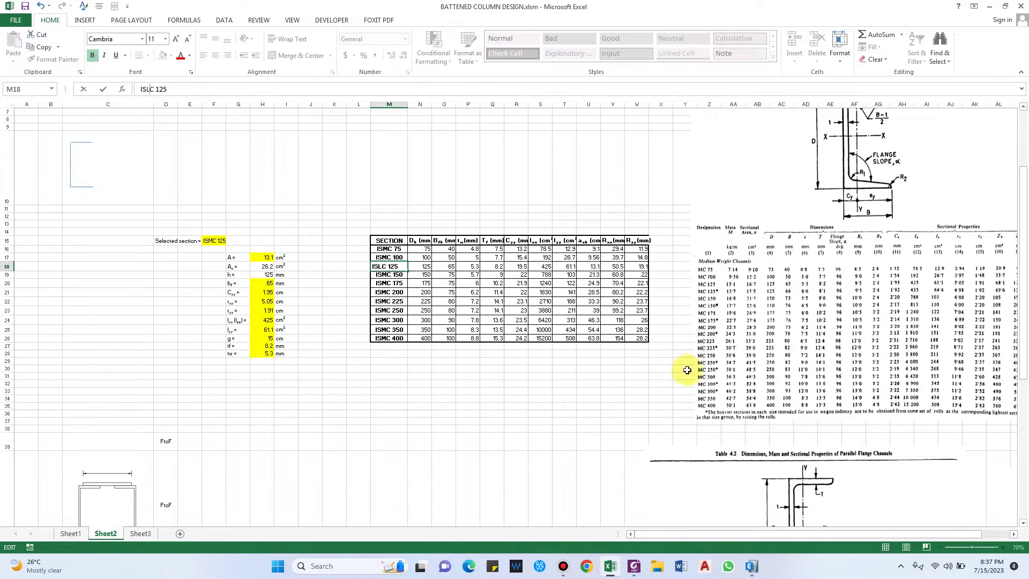
key("Return")
left_click_drag(860, 535, 905, 535)
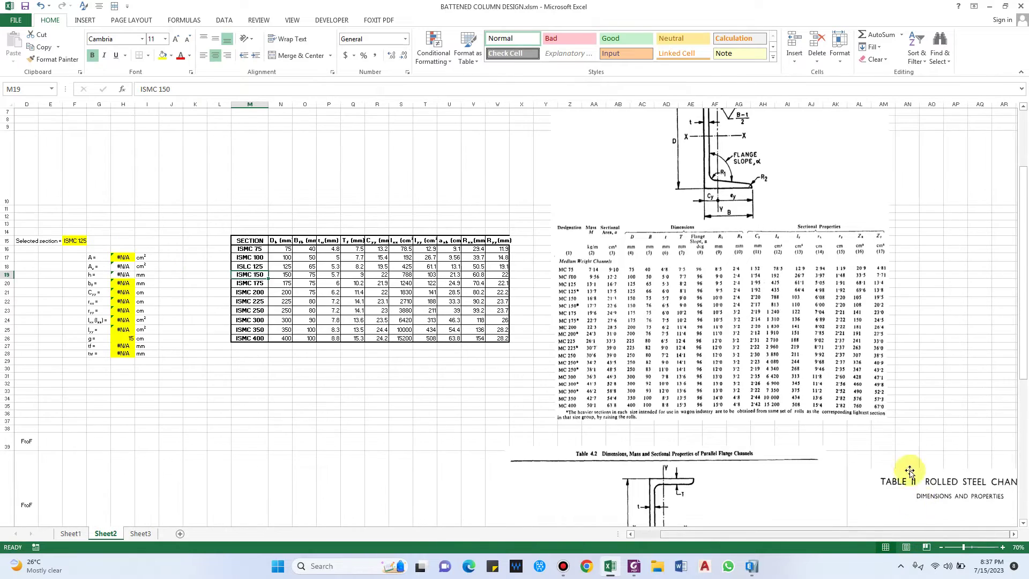
scroll(907, 475, "down", 5)
scroll(887, 457, "down", 1)
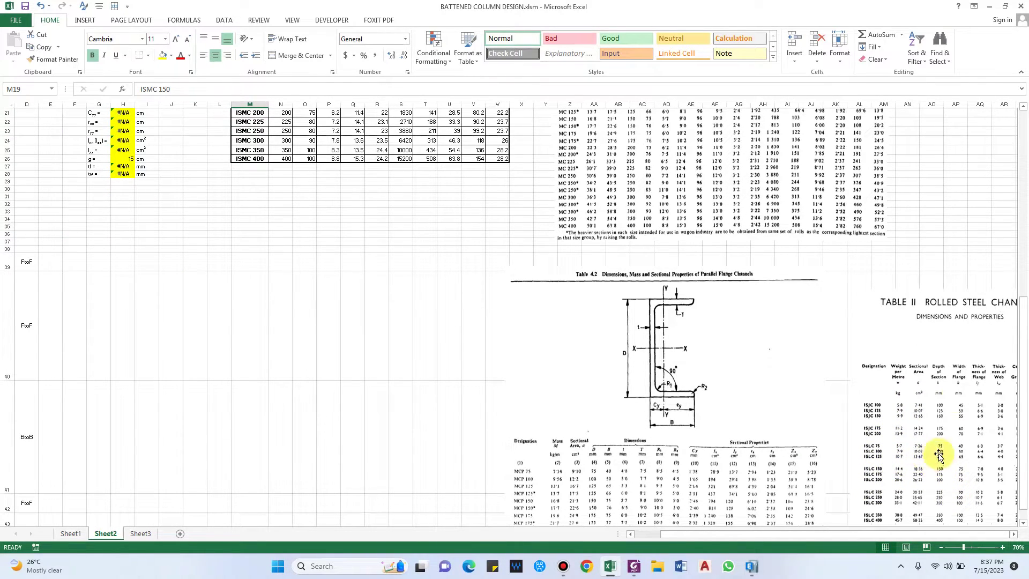
scroll(272, 225, "up", 1)
Set the selected section on Sheet1 to ISLC 125.
left_click(70, 533)
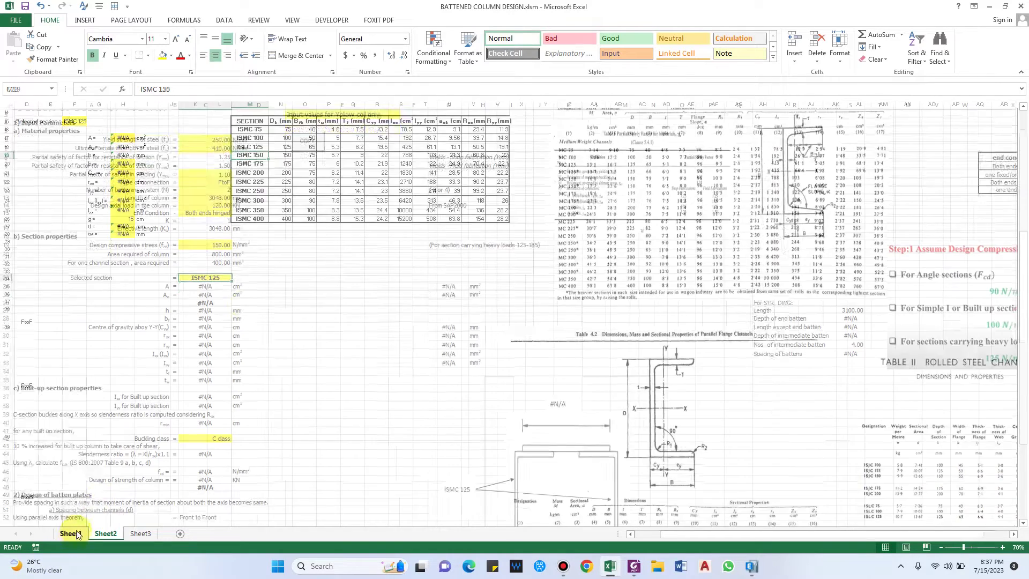
left_click(152, 89)
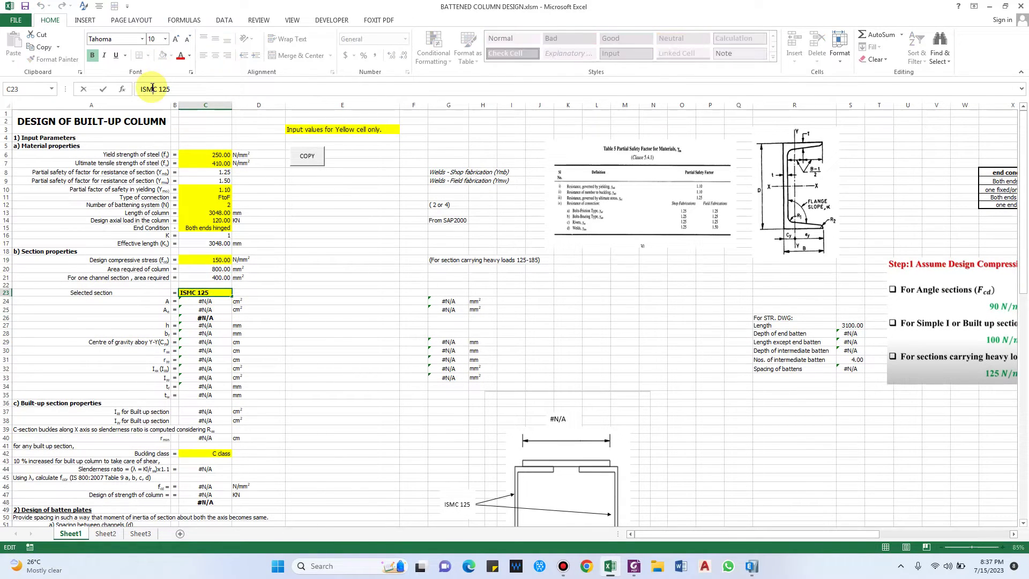
type("L")
key("Return")
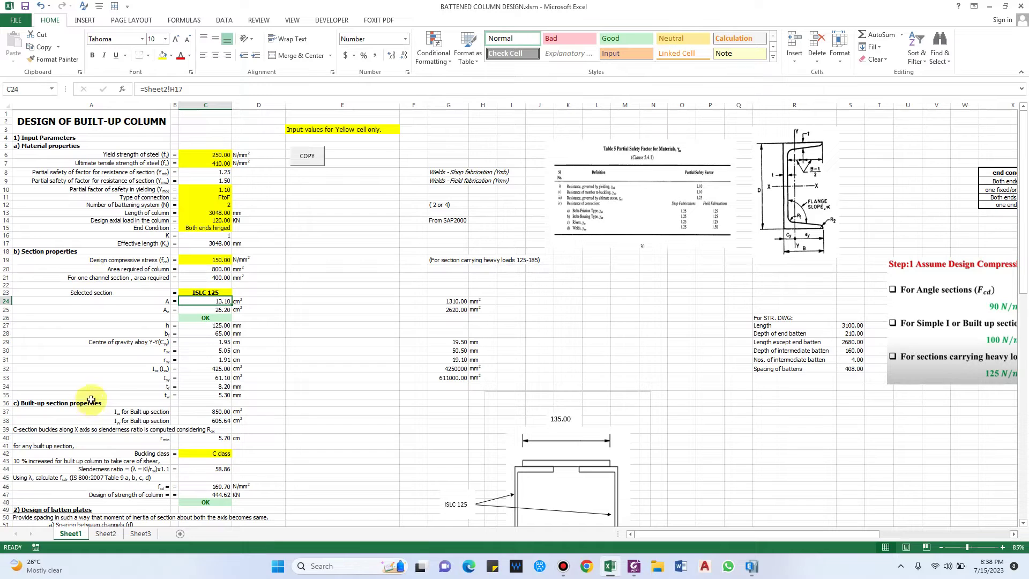
Undo the ISLC renaming on both sheets and restore the selected section on Sheet1 to ISMC 125.
key("ctrl+Page_Down")
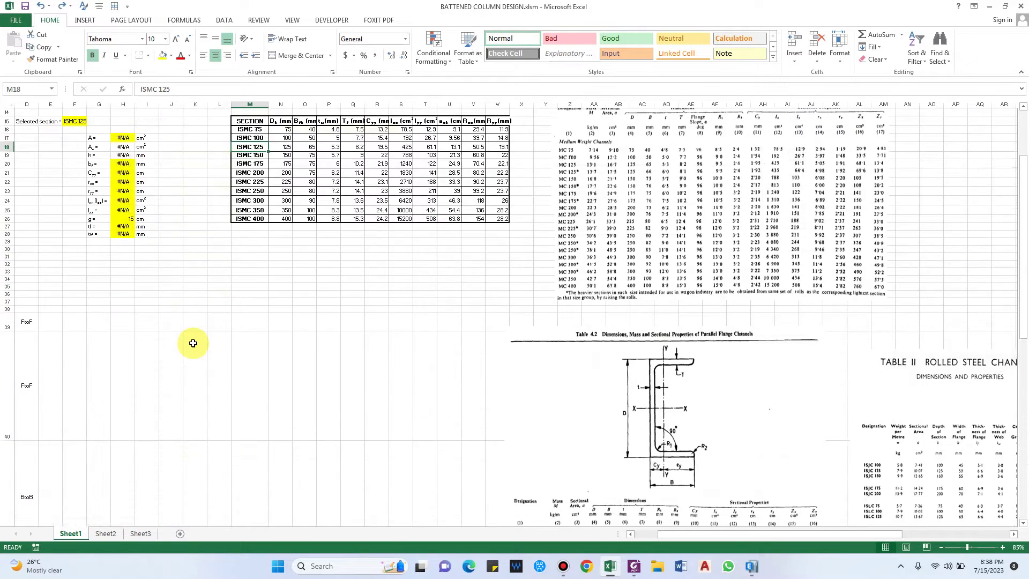
key("ctrl+Page_Up")
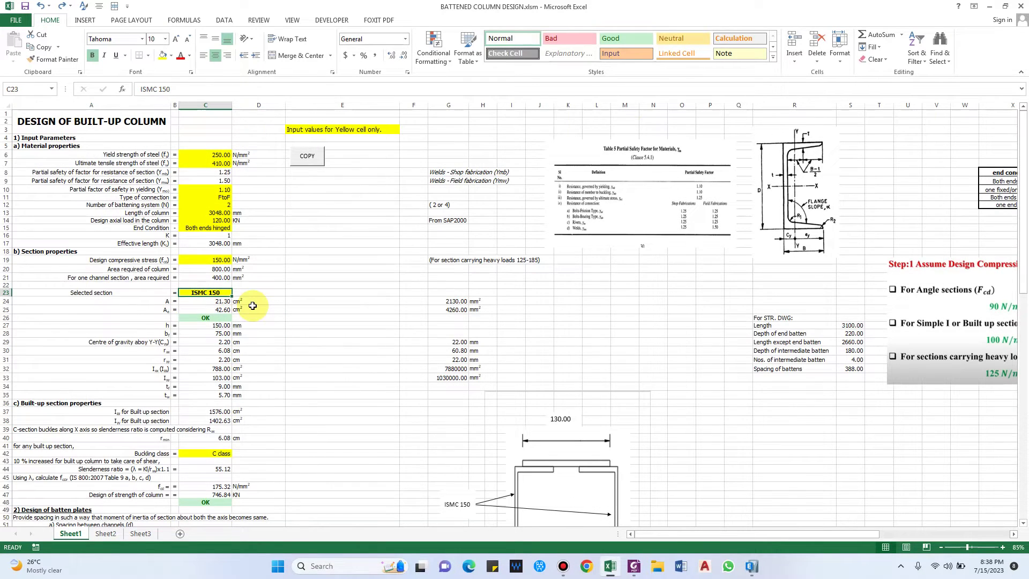
left_click(175, 87)
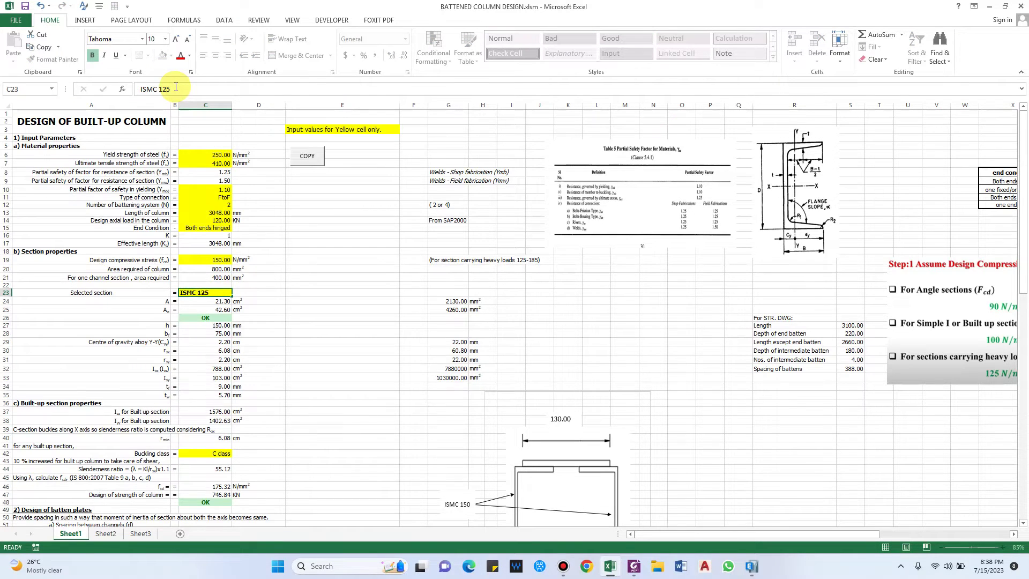
key("Return")
Check how the total area of the selected section on Sheet1 is linked to its formula on Sheet2.
scroll(177, 282, "down", 1)
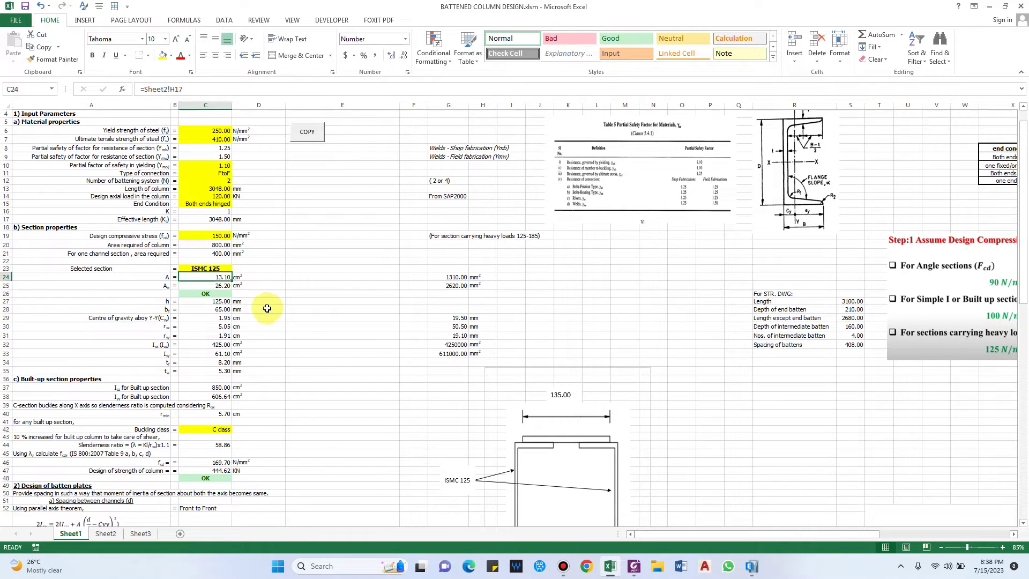
scroll(267, 308, "down", 1)
left_click(105, 533)
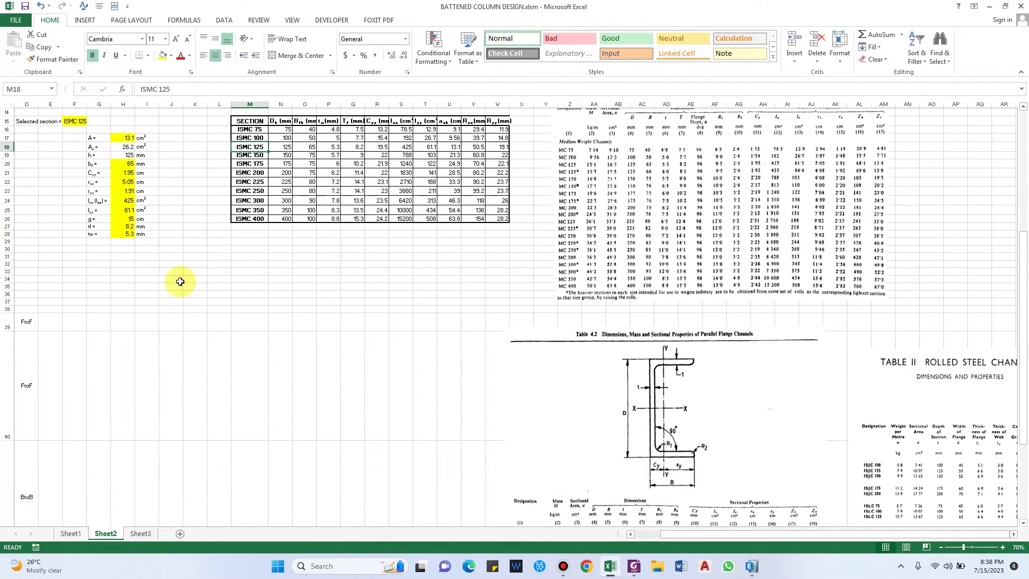
scroll(643, 159, "up", 1)
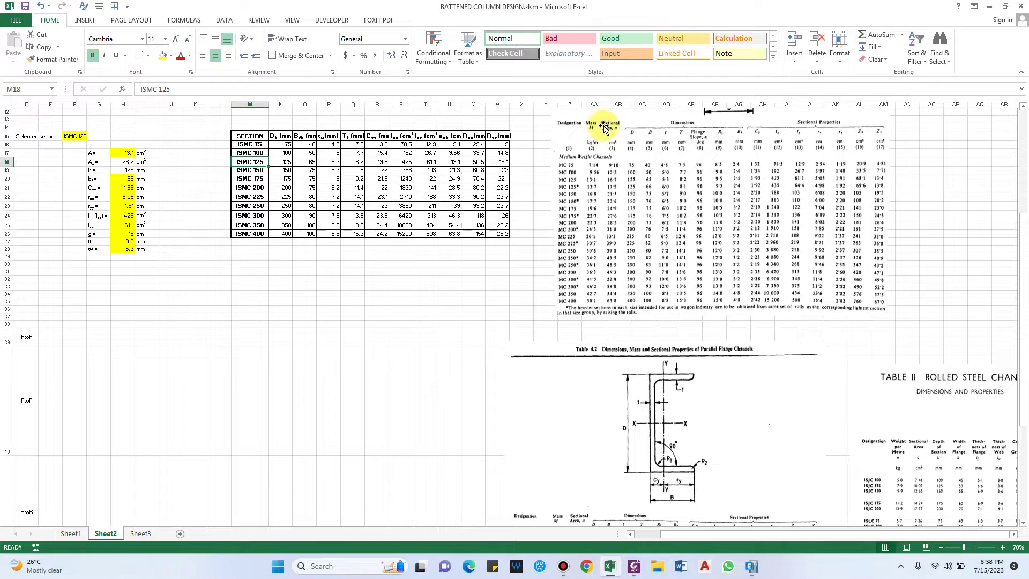
left_click(78, 536)
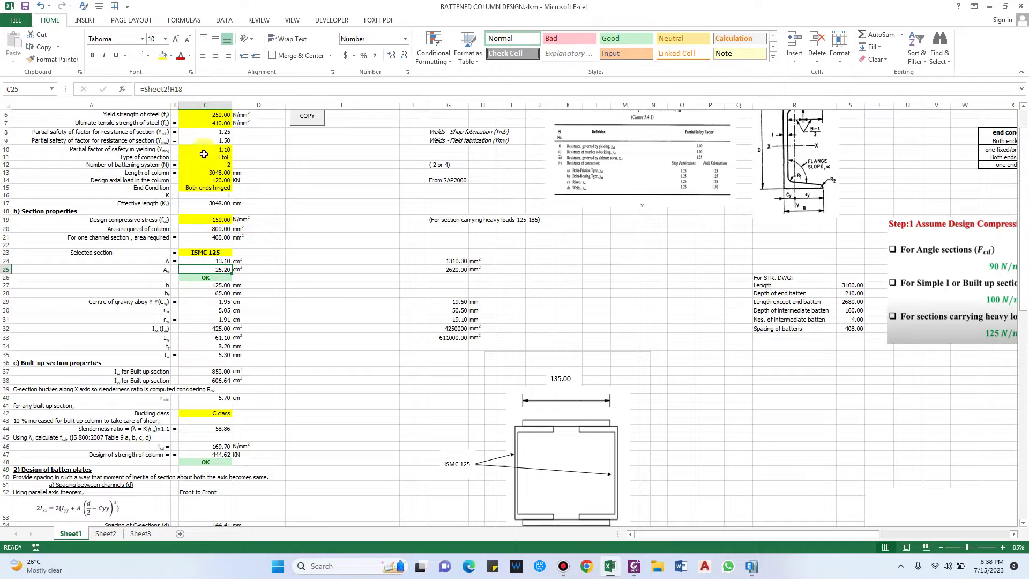
left_click(105, 534)
left_click(124, 161)
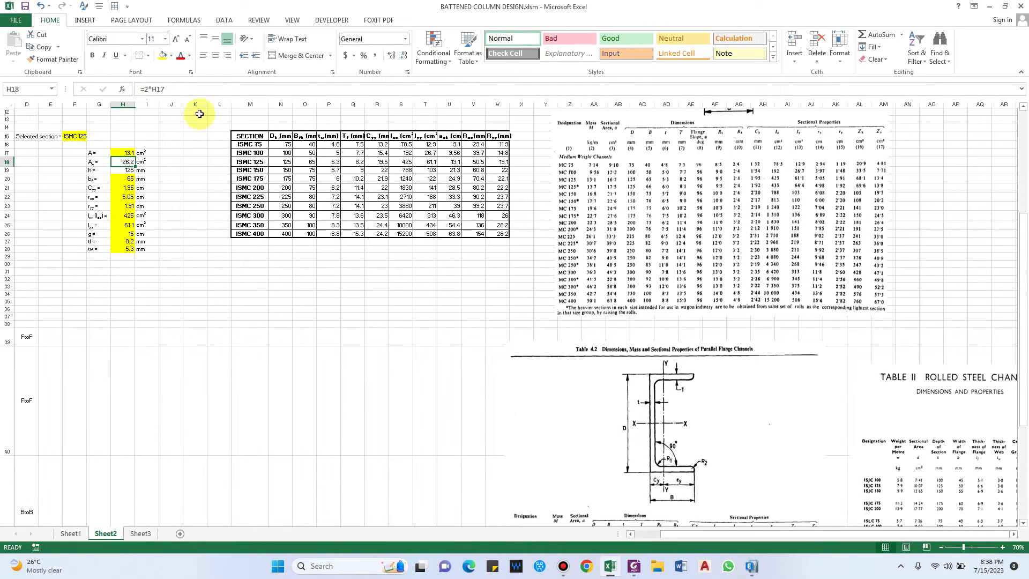
left_click(180, 90)
left_click(70, 534)
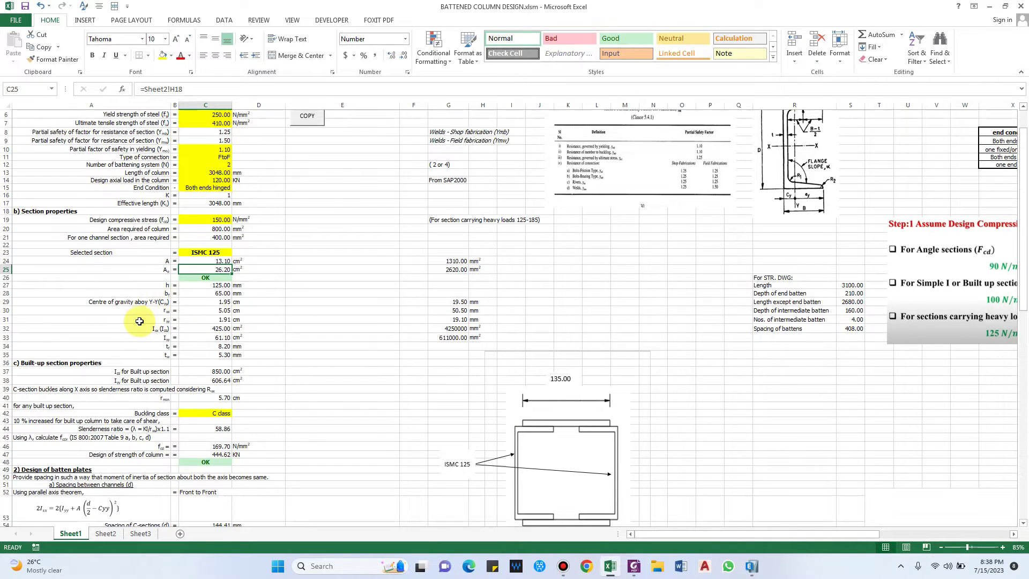
Compare the ISMC 125 section properties on Sheet1 with the lookup cells H17 to H26 on Sheet2.
scroll(166, 298, "down", 1)
scroll(178, 303, "down", 1)
scroll(177, 303, "down", 1)
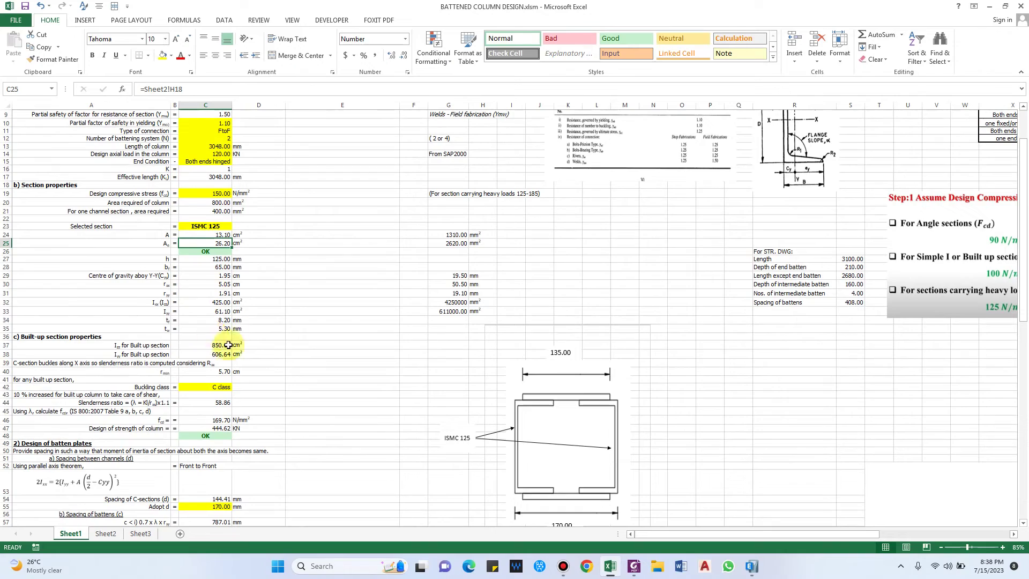
left_click(105, 533)
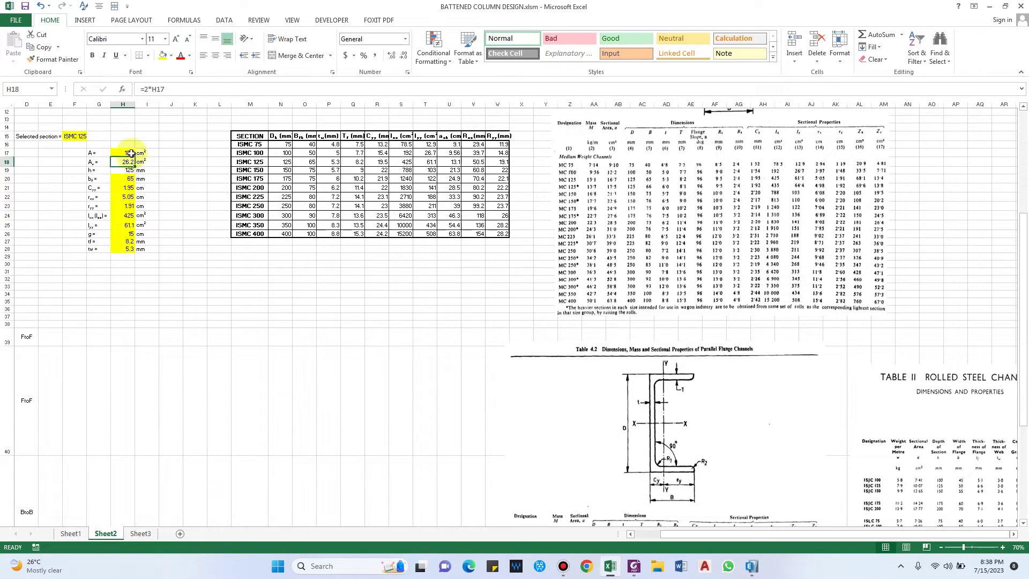
left_click_drag(131, 153, 123, 235)
left_click(71, 533)
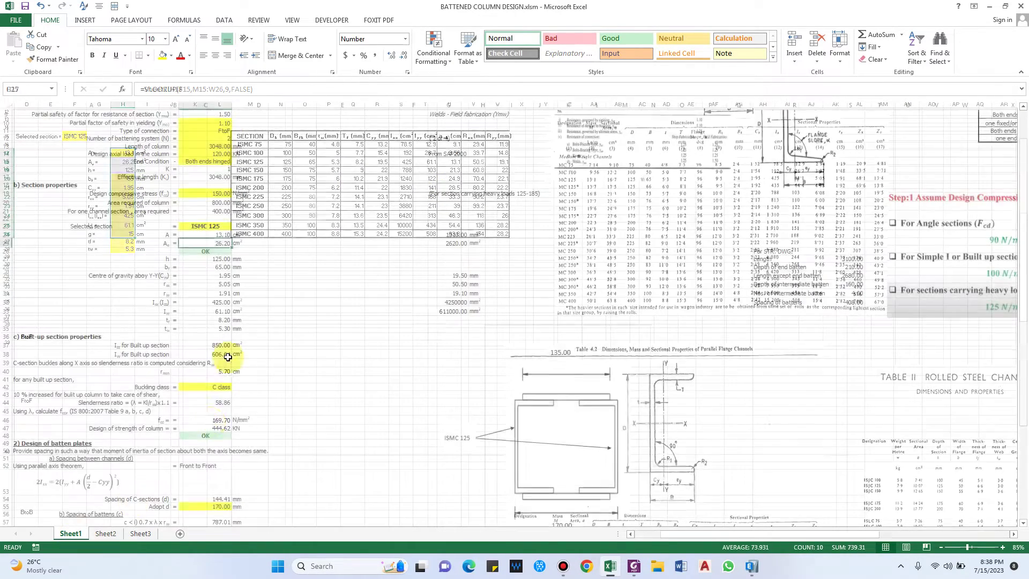
Examine the formula for the built-up section's moment of inertia in cell C37 on Sheet1.
scroll(80, 322, "down", 1)
left_click(75, 328)
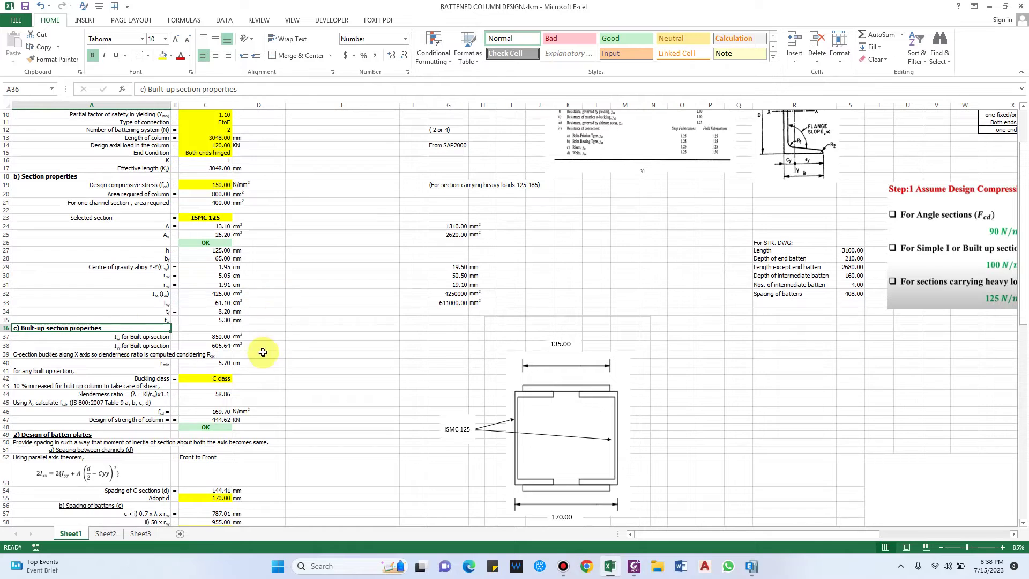
scroll(263, 349, "down", 1)
left_click(214, 319)
left_click(209, 328)
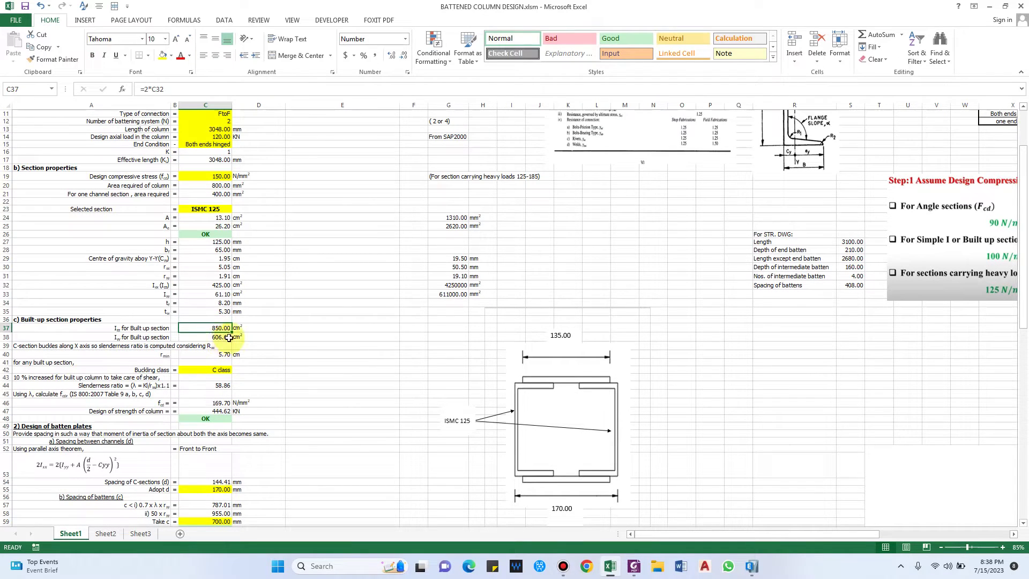
key("F2")
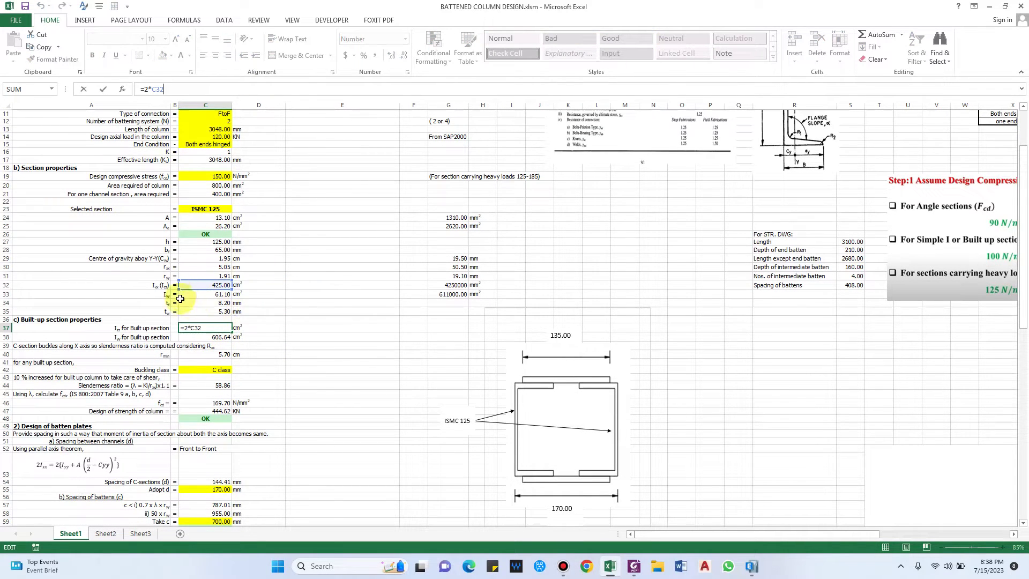
key("Escape")
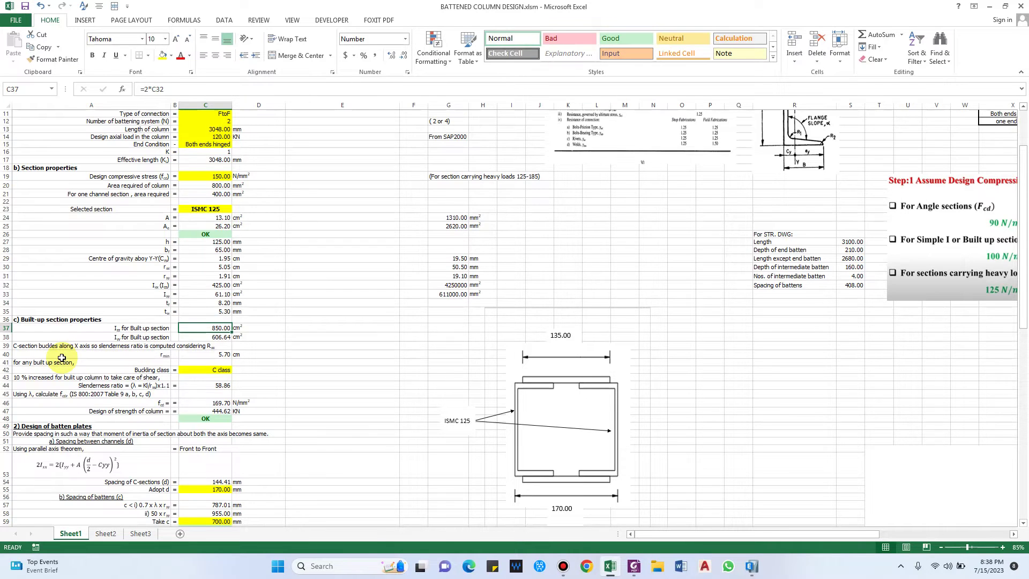
Examine the minimum radius of gyration formula in cell C40 and the cells it refers to.
scroll(64, 358, "down", 2)
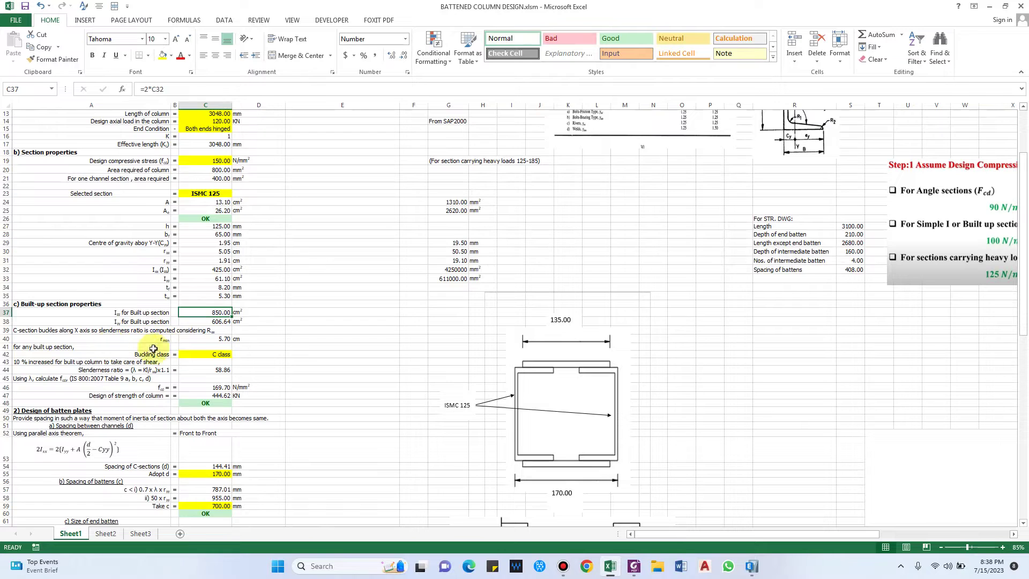
key("Down")
key("Down")
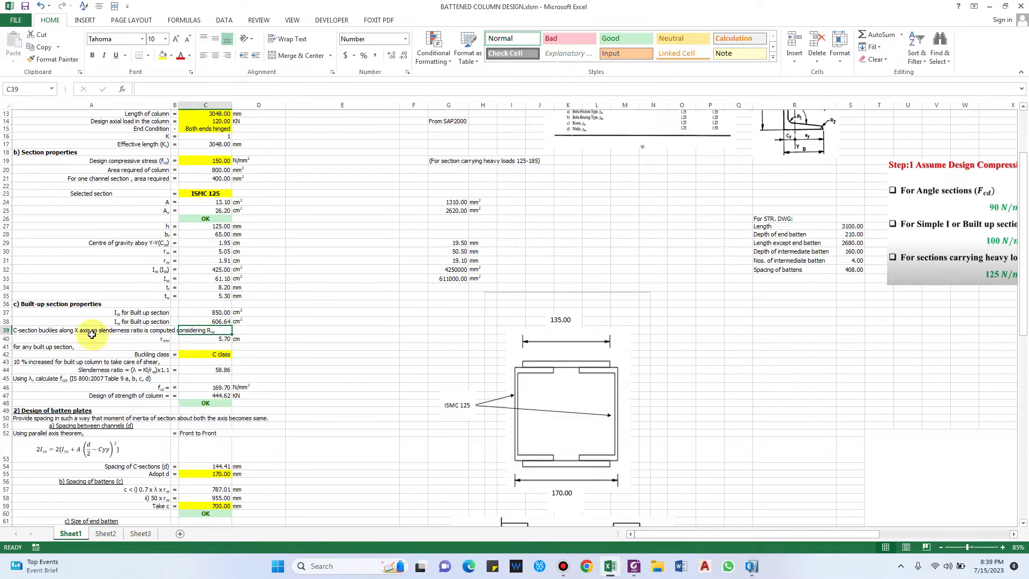
key("Down")
key("F2")
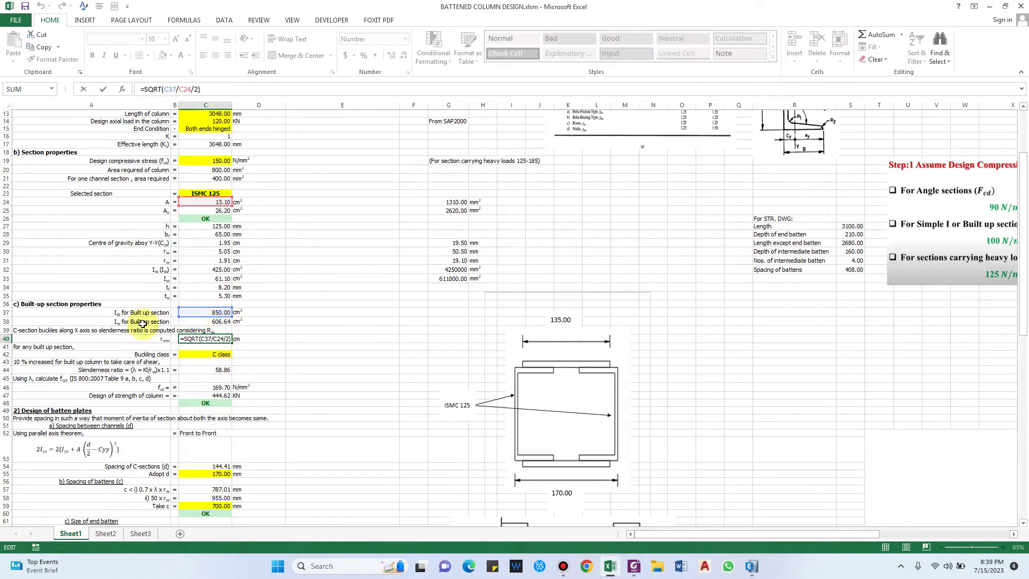
key("Escape")
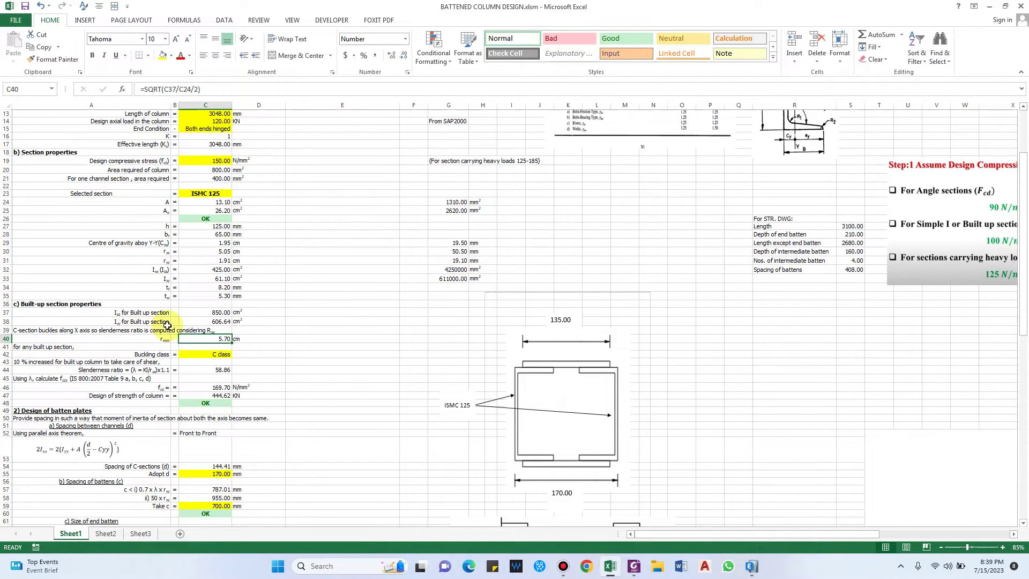
Review the buckling class, the slenderness ratio and the note on calculating fcd from IS 800:2007 Table 9.
scroll(345, 352, "down", 1)
left_click(301, 354)
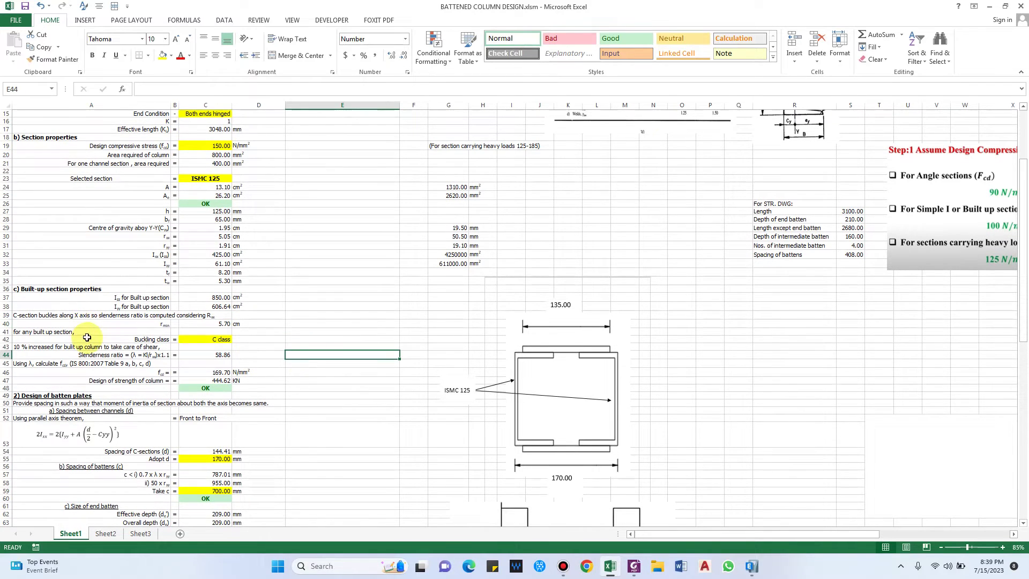
left_click(87, 335)
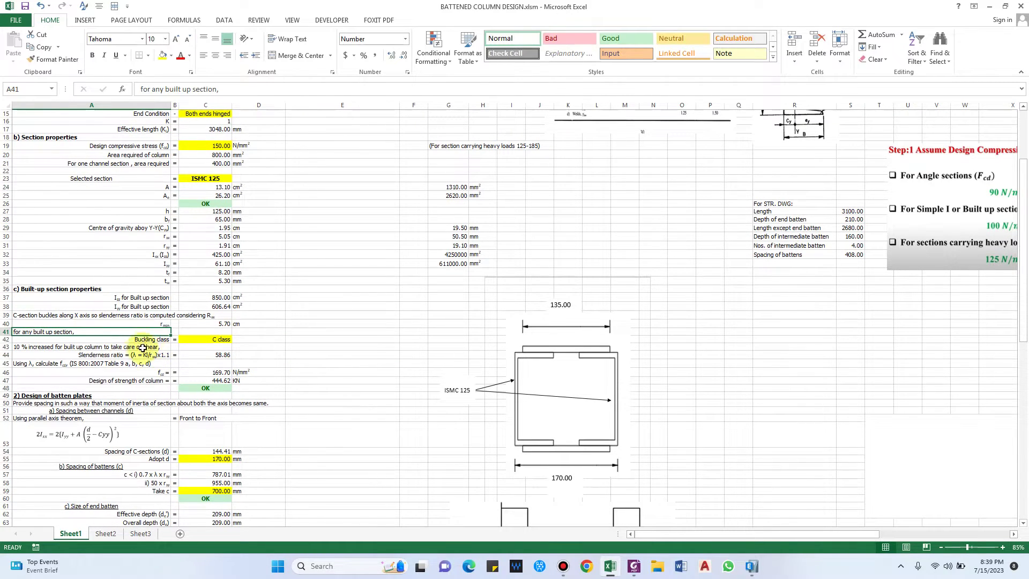
left_click(211, 341)
scroll(316, 367, "down", 1)
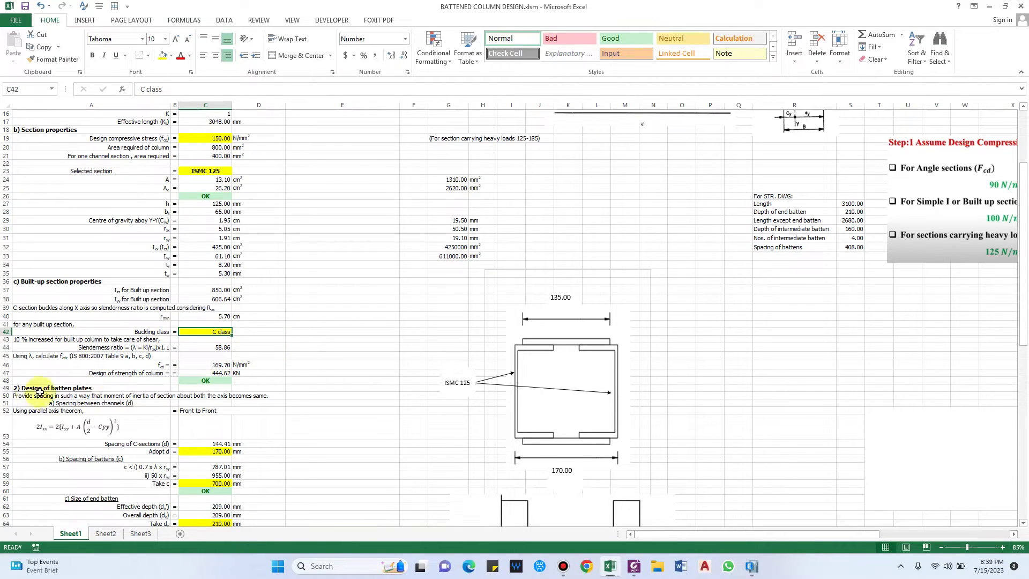
left_click(90, 355)
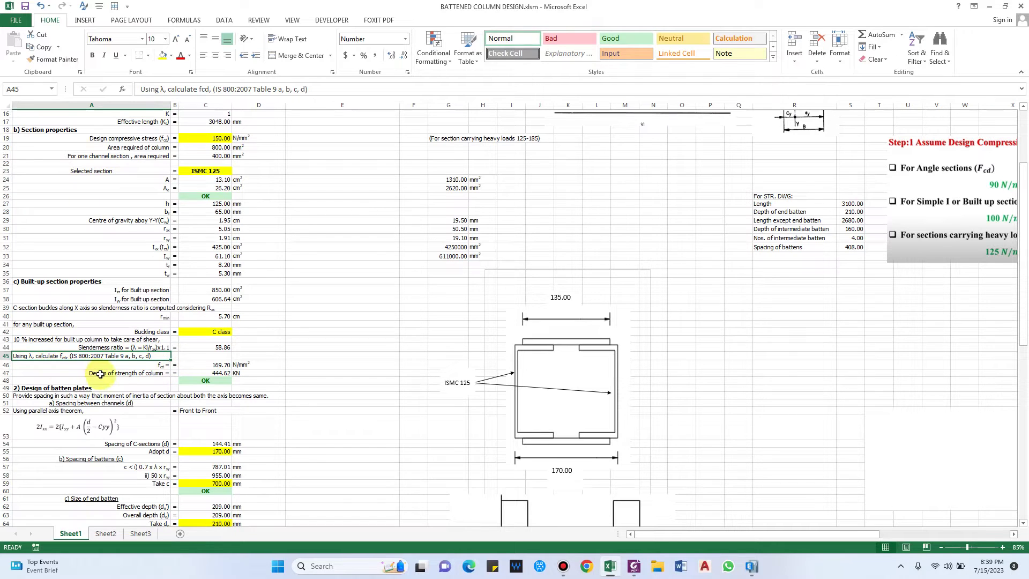
Examine the design compressive strength table on Sheet1, including its KL/r rows and fy columns.
scroll(147, 374, "up", 1)
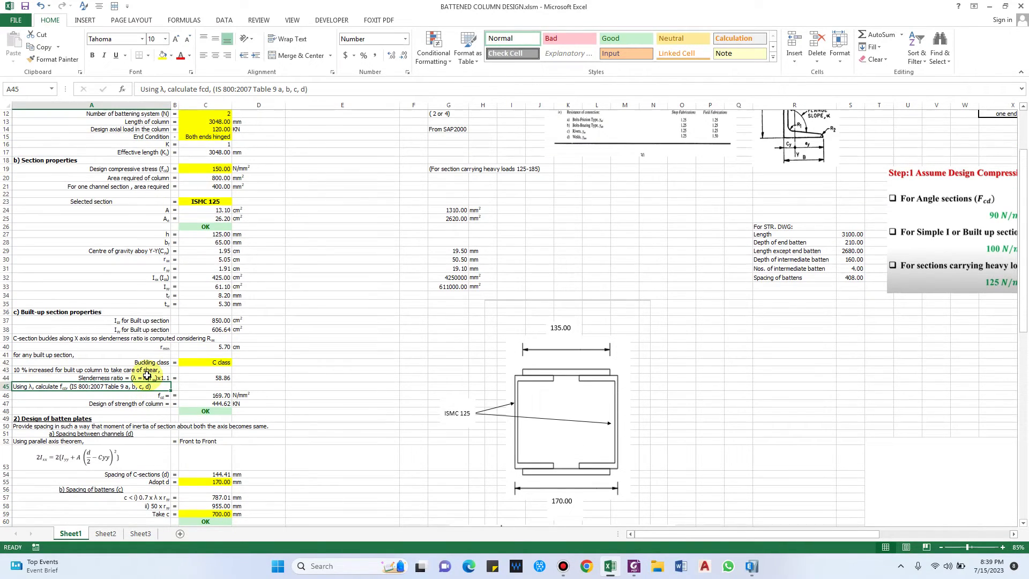
scroll(162, 353, "down", 2)
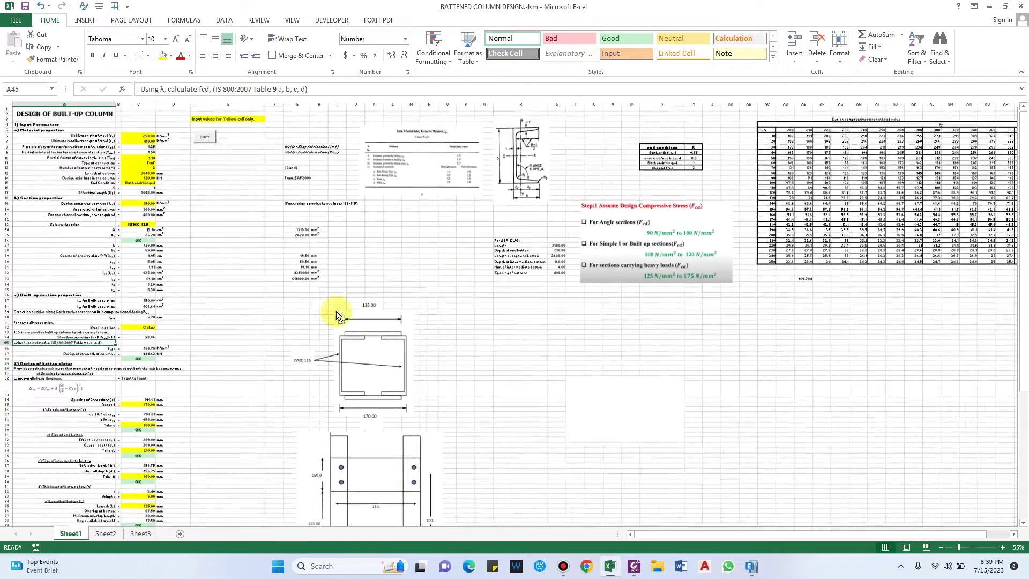
scroll(809, 546, "up", 2)
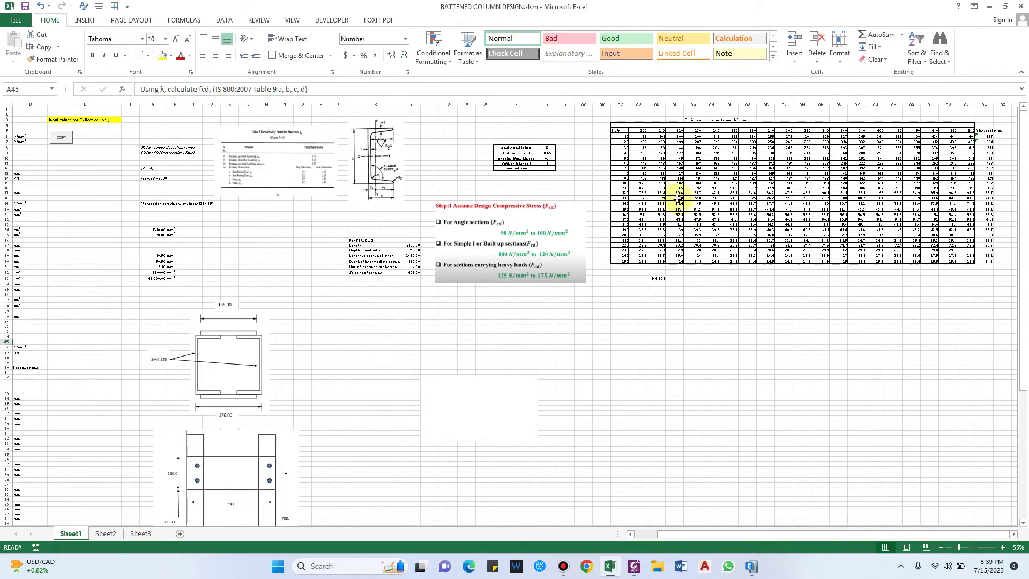
left_click(663, 135)
scroll(737, 124, "down", 1)
scroll(738, 123, "up", 1)
scroll(799, 257, "up", 3)
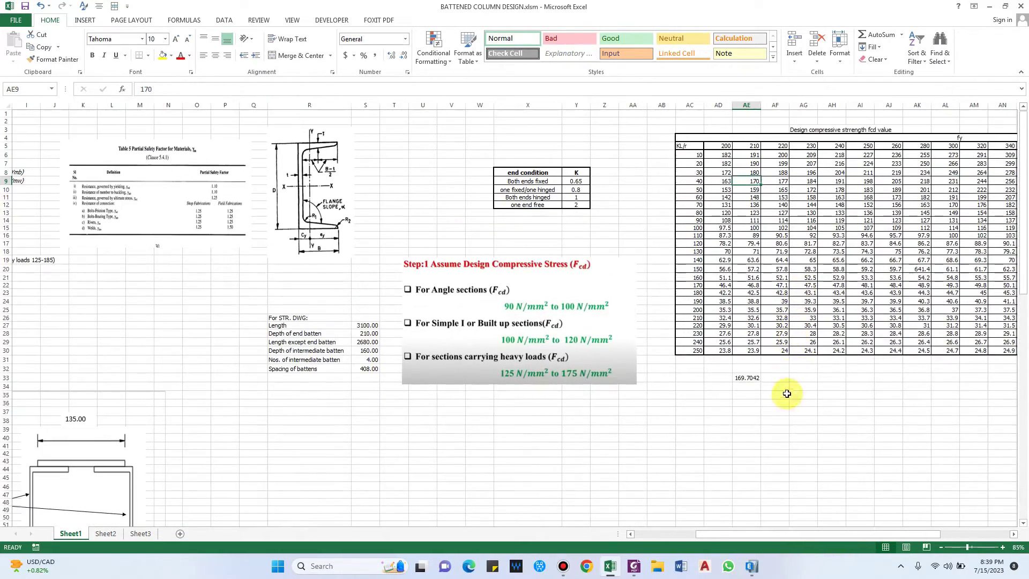
left_click_drag(818, 533, 897, 531)
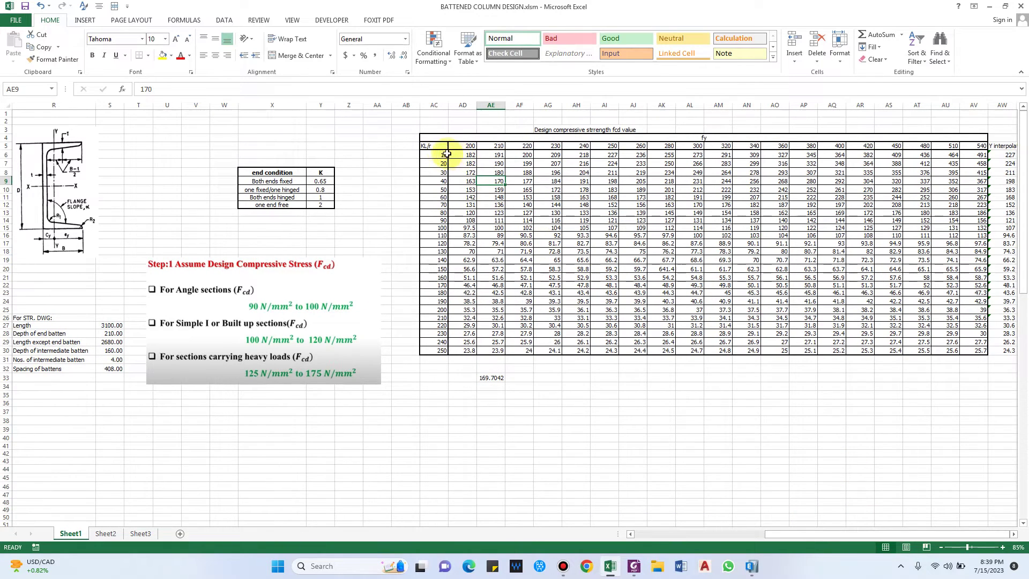
Examine the KL/r and fy headings of the design compressive strength table and its fy 250 column.
left_click(441, 149)
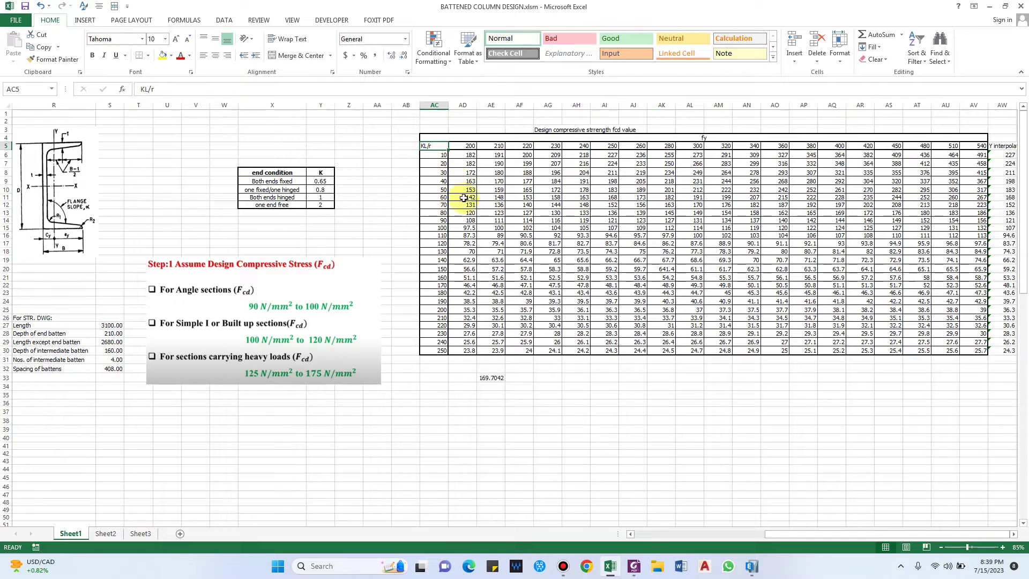
left_click(711, 137)
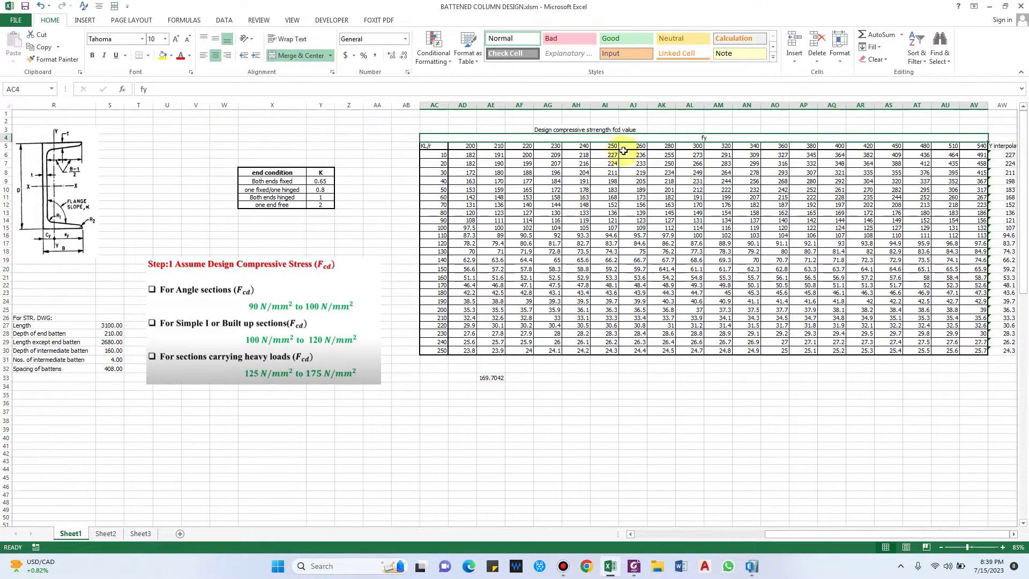
left_click_drag(612, 146, 600, 354)
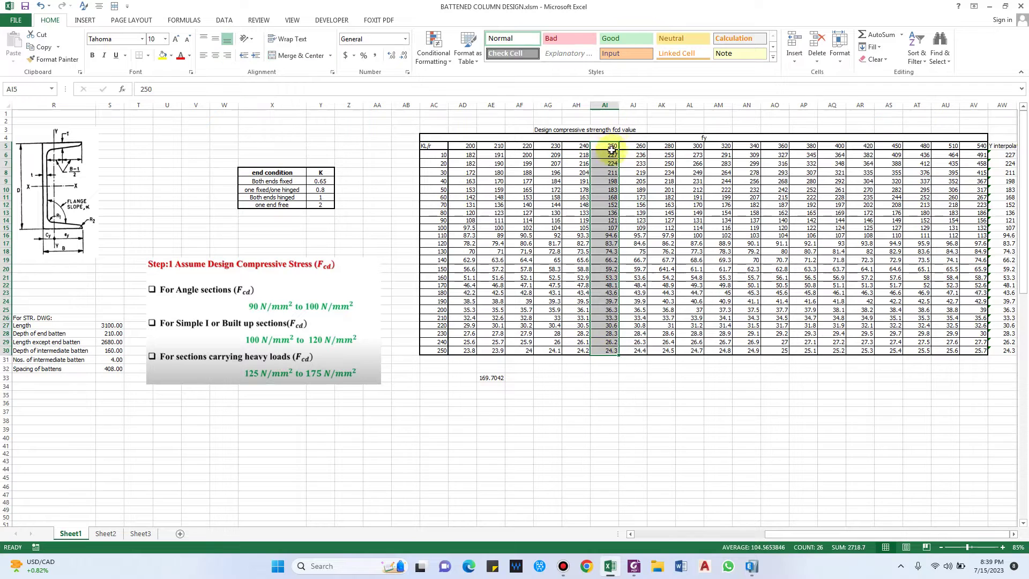
Check the slenderness ratio in C44 against the KL/r 50 and 60 rows up to the fy 250 column.
left_click_drag(793, 531, 651, 545)
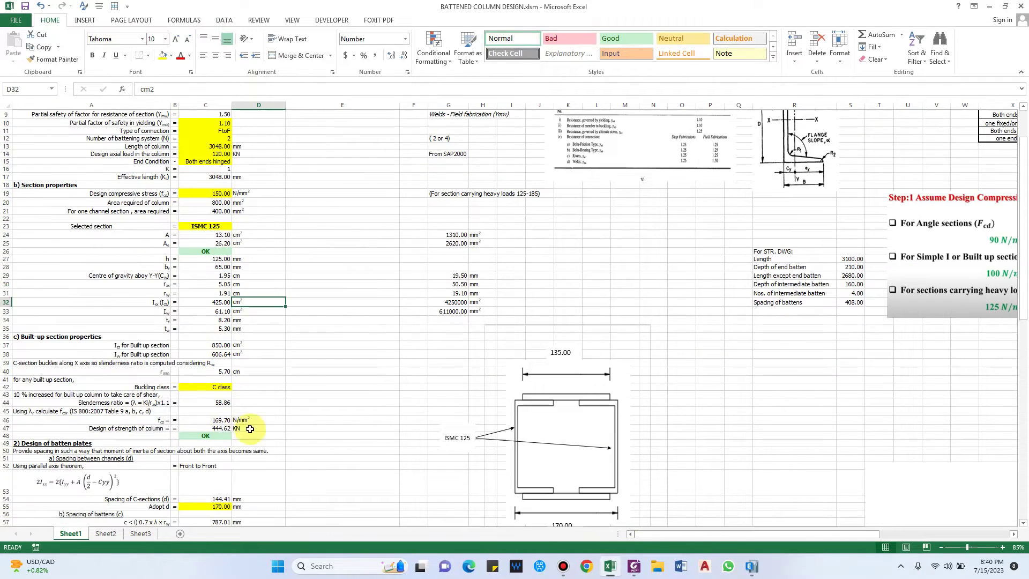
scroll(236, 407, "down", 3)
left_click(225, 402)
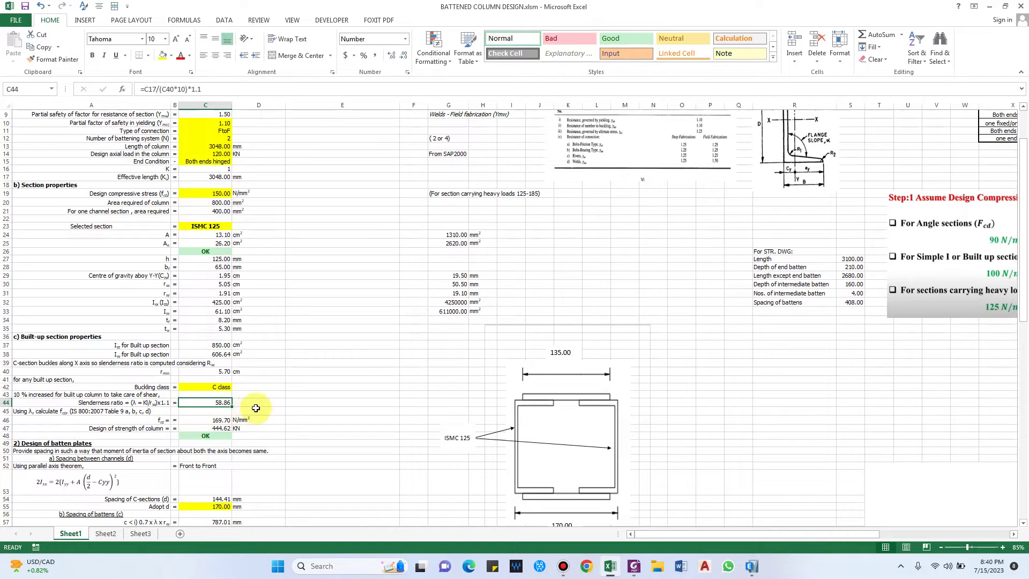
left_click_drag(731, 529, 825, 529)
scroll(592, 201, "up", 1)
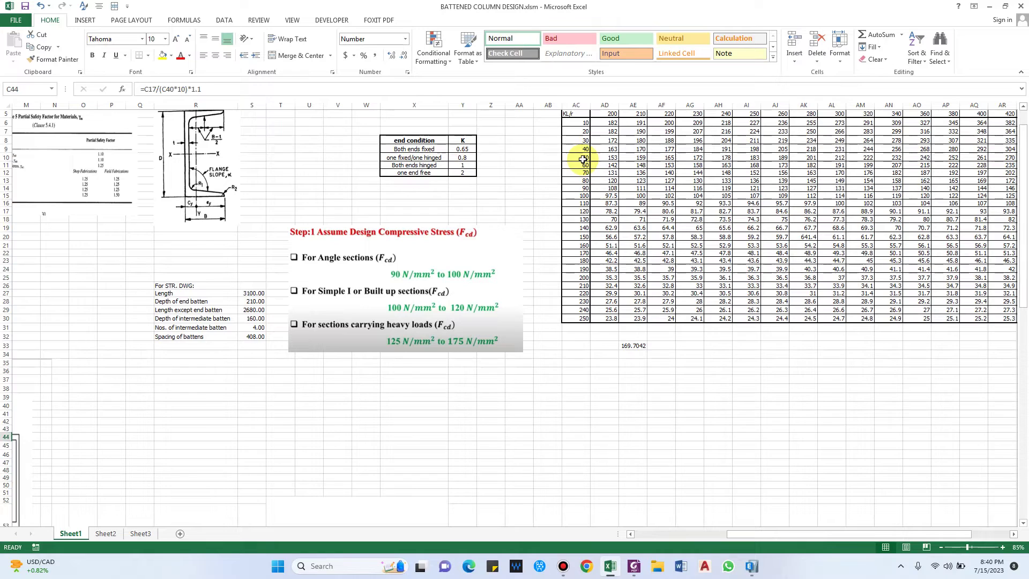
left_click_drag(583, 159, 748, 182)
scroll(712, 182, "up", 1)
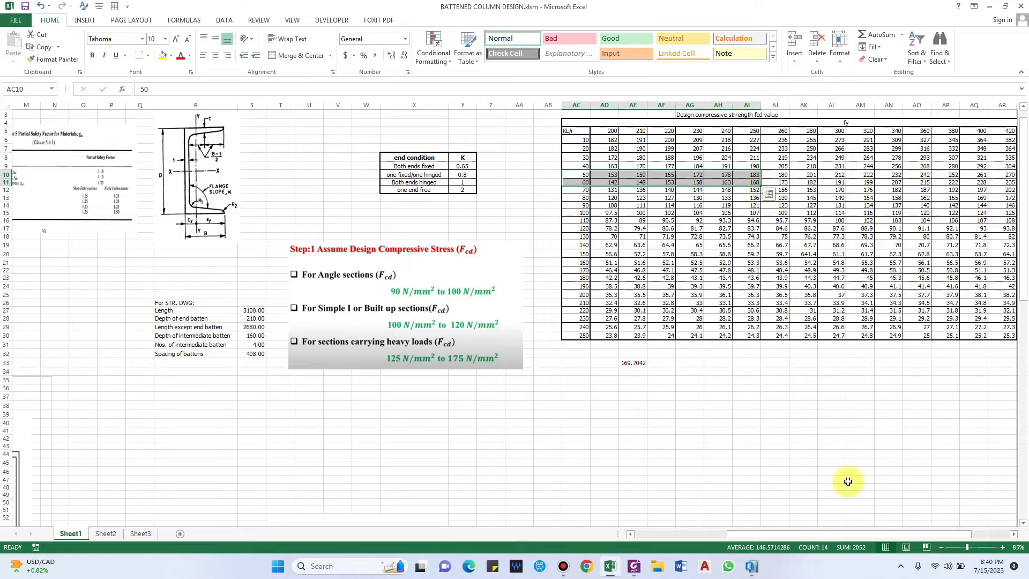
Examine the fcd interpolation formula in C46 and the column design strength formula in C47.
left_click_drag(844, 532, 653, 443)
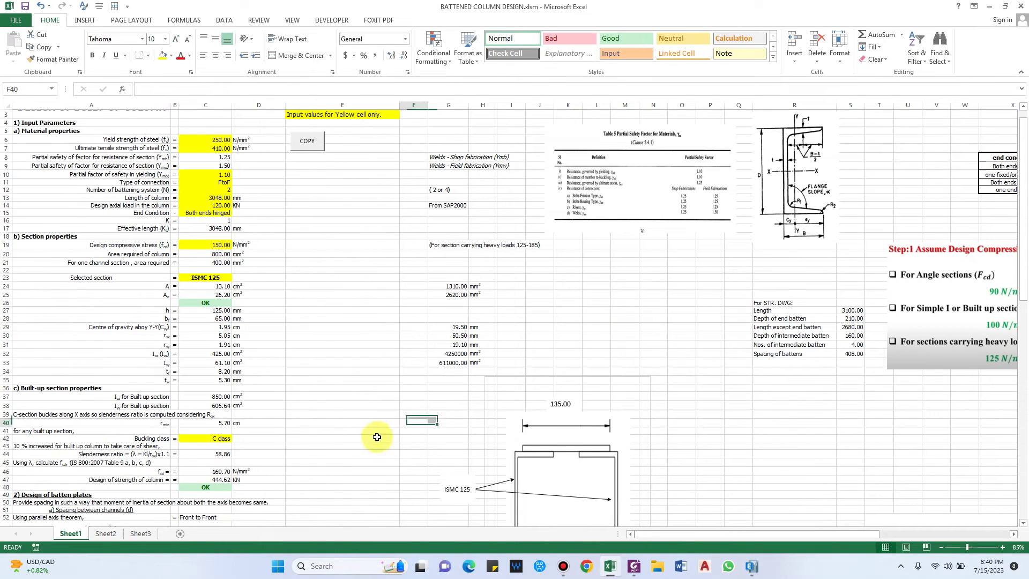
left_click(214, 471)
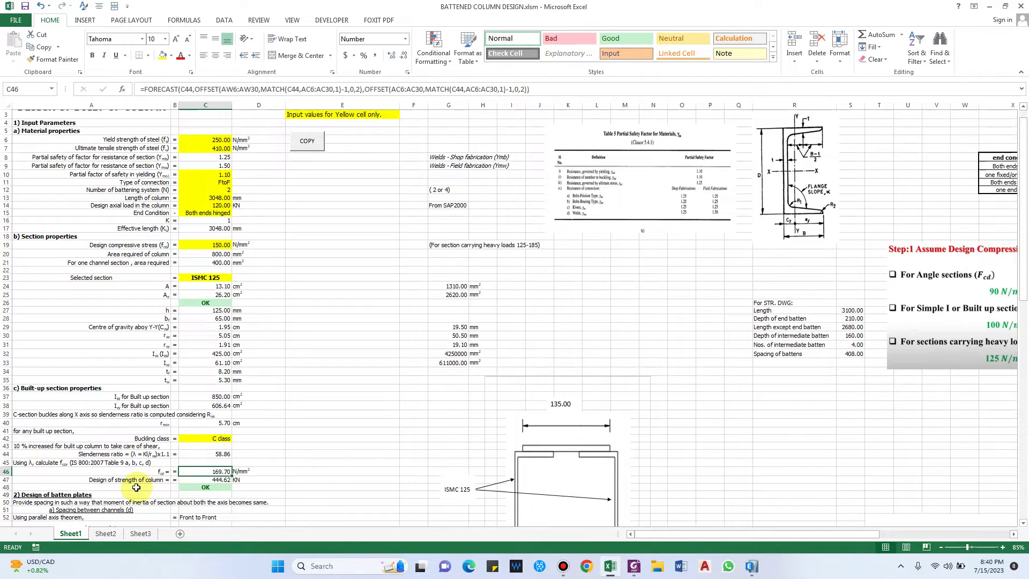
left_click(210, 479)
scroll(343, 485, "down", 1)
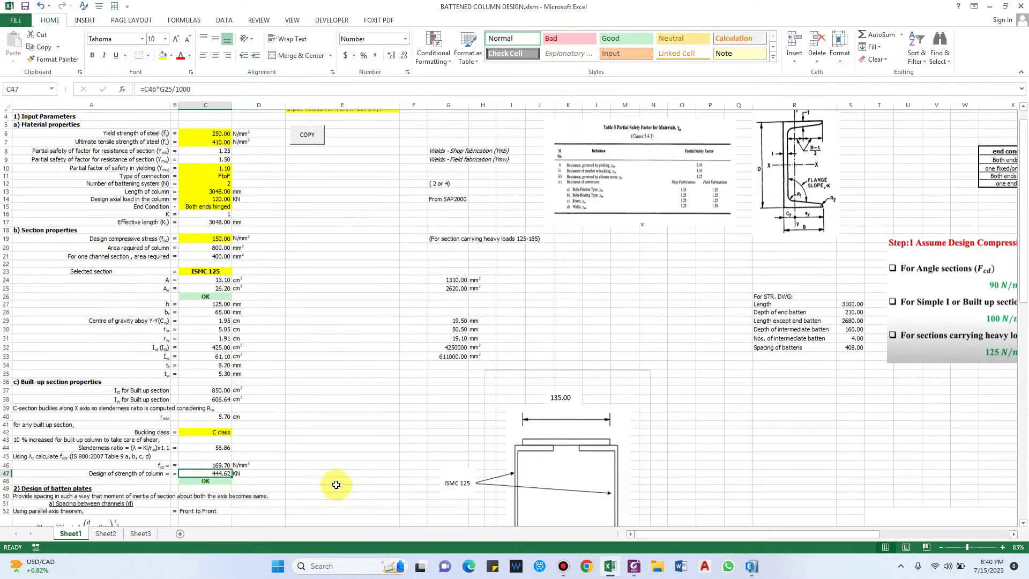
Inspect the strength check formula in C48 and the cells it refers to, leaving it unedited.
scroll(342, 490, "down", 1)
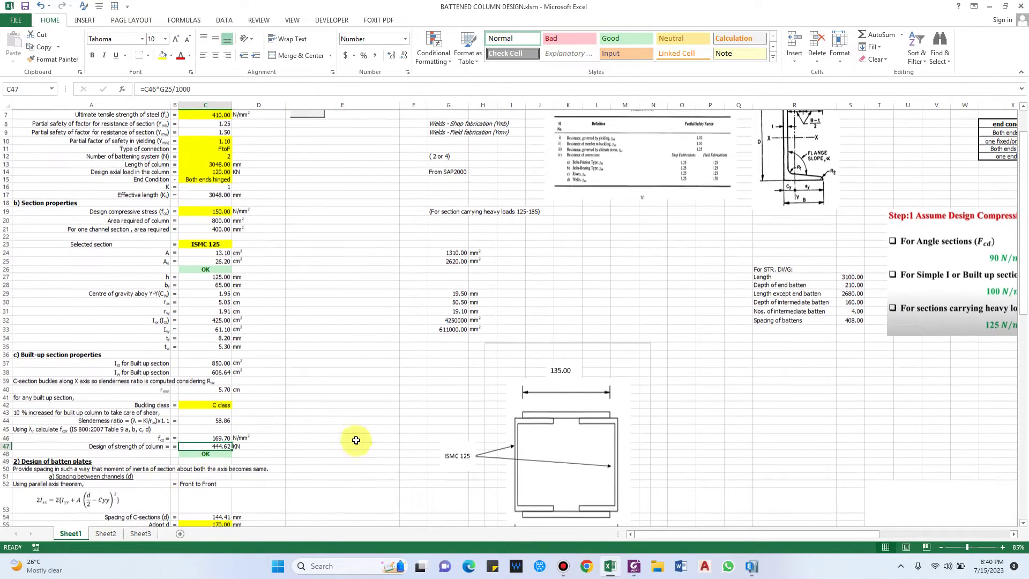
left_click(216, 453)
scroll(223, 134, "up", 1)
scroll(223, 134, "up", 1)
key("F2")
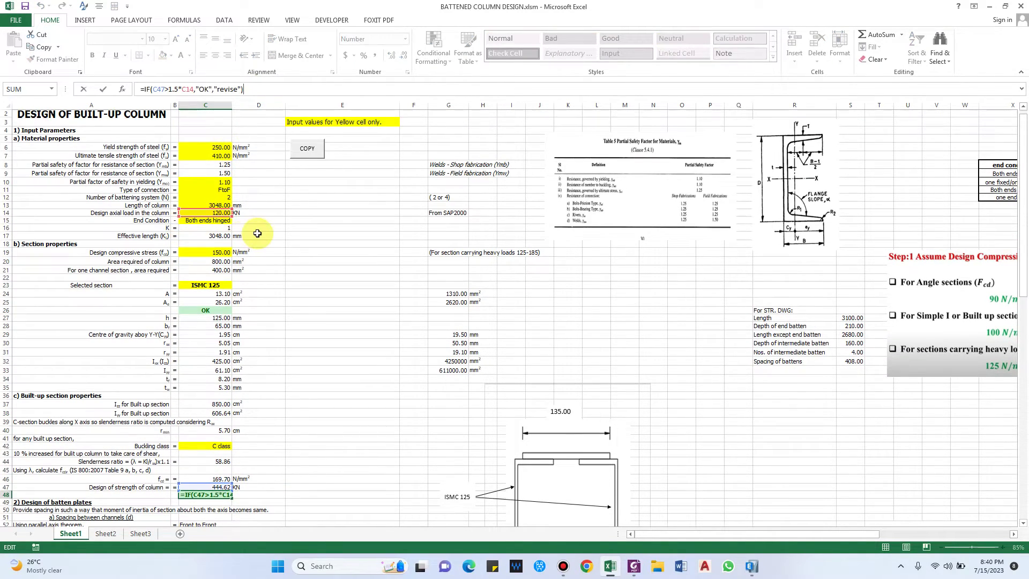
key("Escape")
scroll(324, 458, "down", 3)
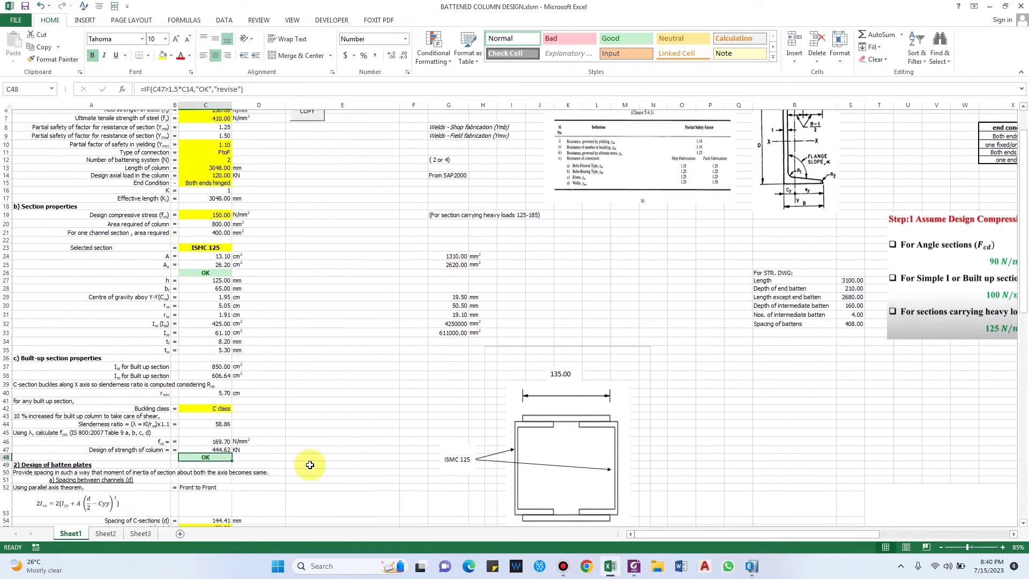
Review the batten plate design section, from its moment of inertia note to the channel spacing heading and parallel axis equation.
scroll(293, 461, "down", 3)
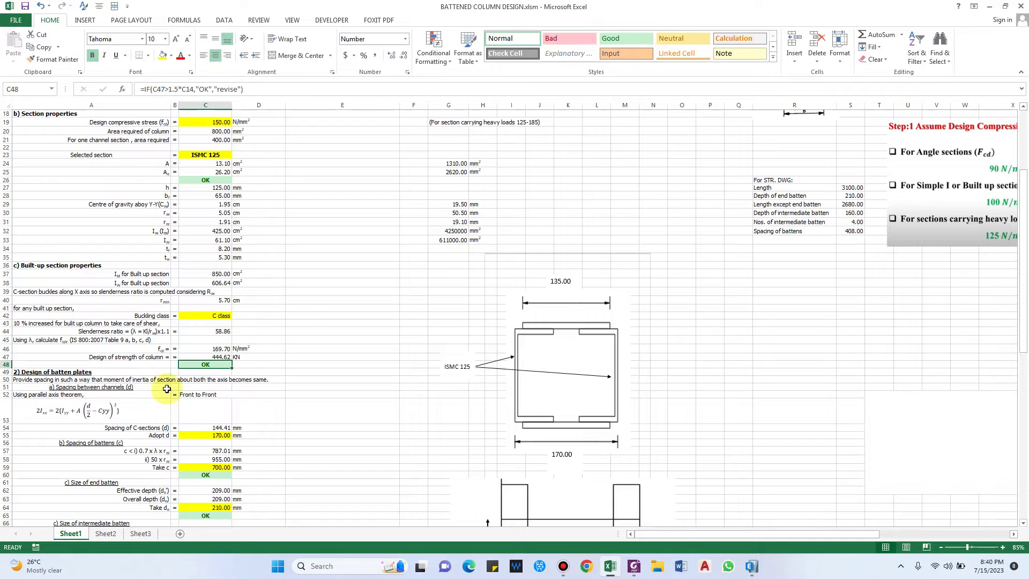
scroll(536, 393, "down", 1)
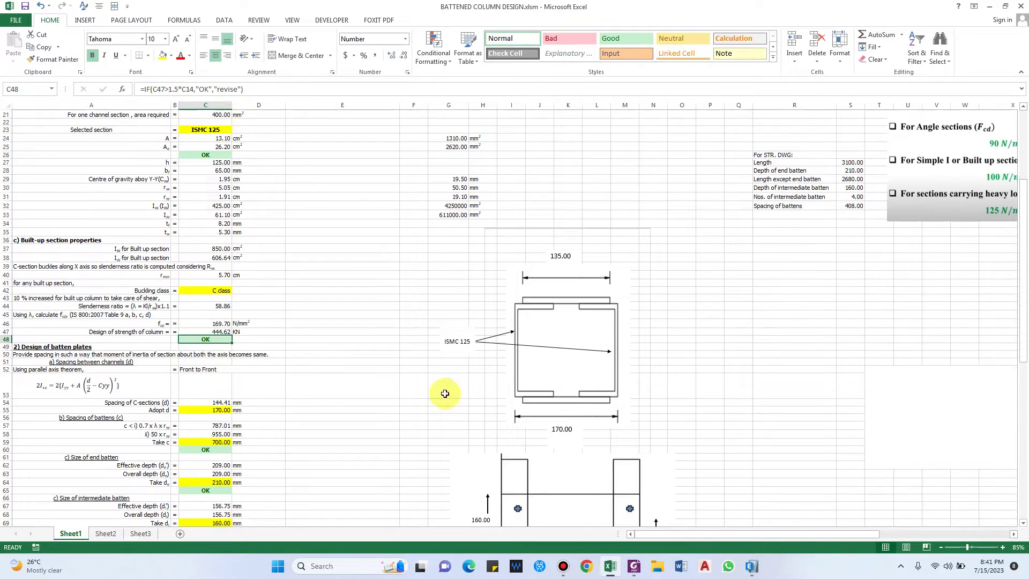
left_click(92, 362)
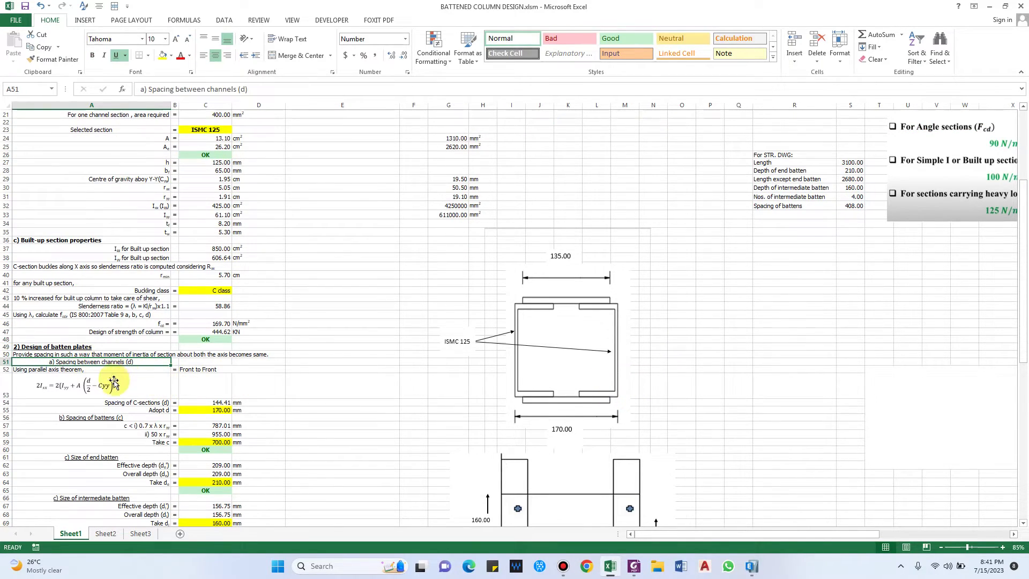
scroll(143, 369, "down", 1)
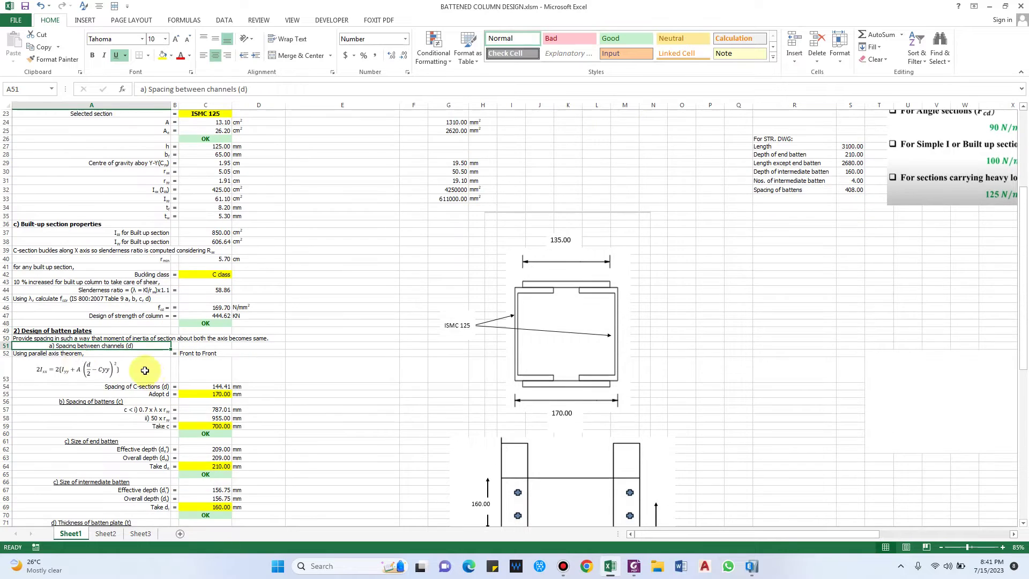
scroll(48, 373, "down", 1)
scroll(59, 364, "down", 1)
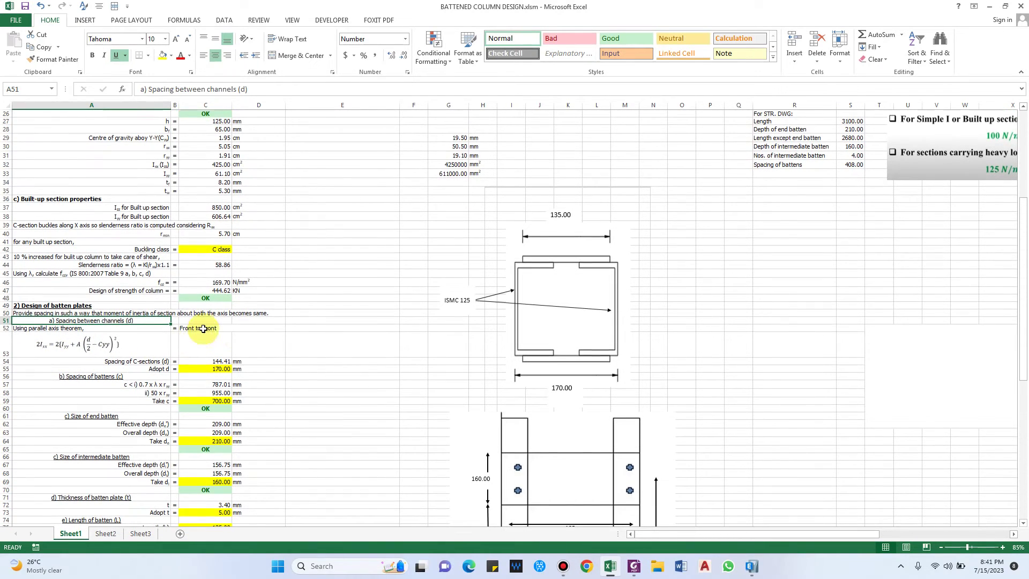
Examine the channel orientation formula in C52 and the type of connection input in C11 that it depends on.
left_click(232, 329)
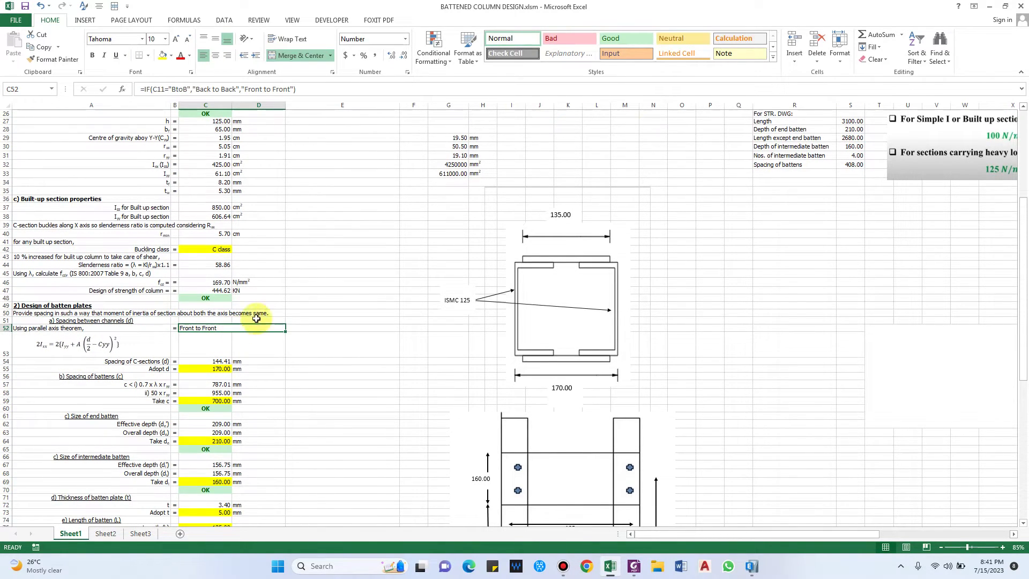
scroll(259, 321, "up", 5)
scroll(228, 155, "up", 2)
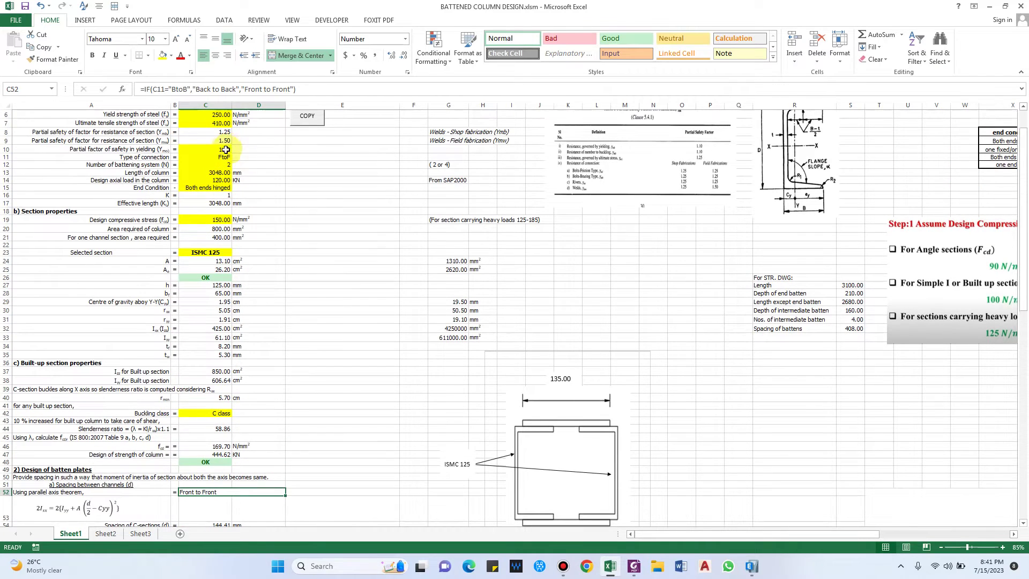
left_click(222, 157)
left_click(236, 156)
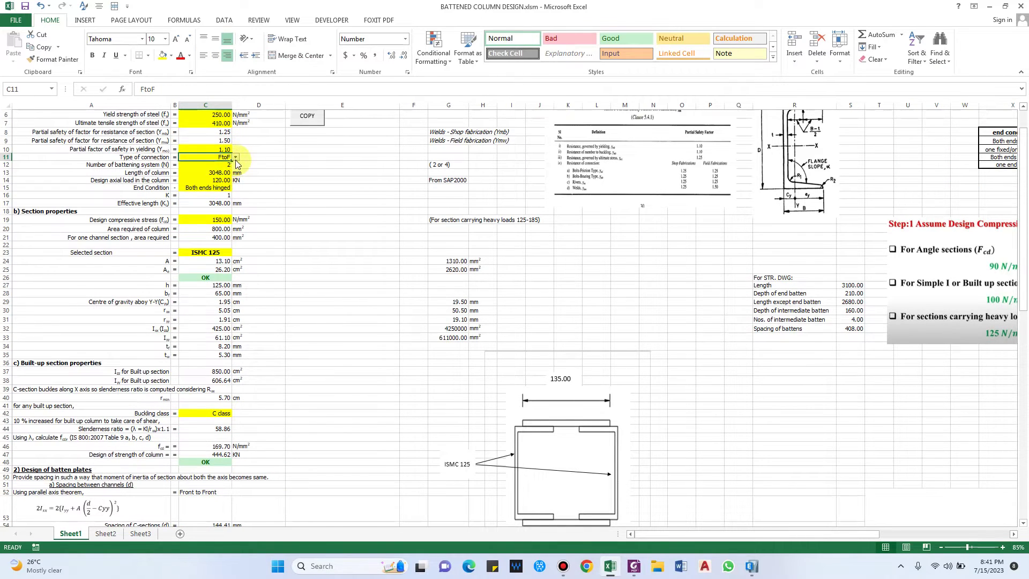
key("Escape")
Examine the parallel axis theorem equation, the C-section spacing formula in C54 and the adopted d row.
scroll(230, 456, "down", 5)
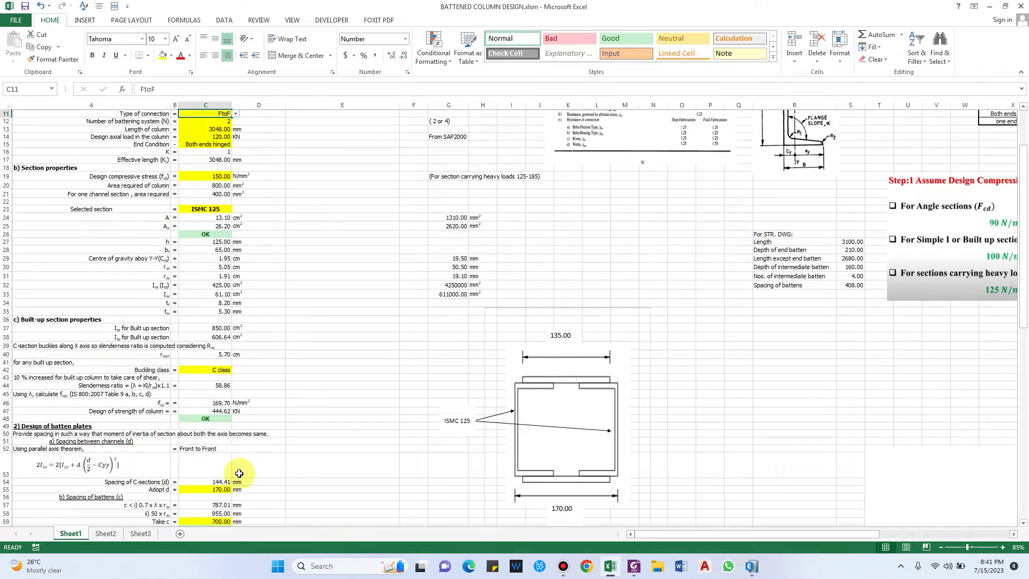
left_click(160, 394)
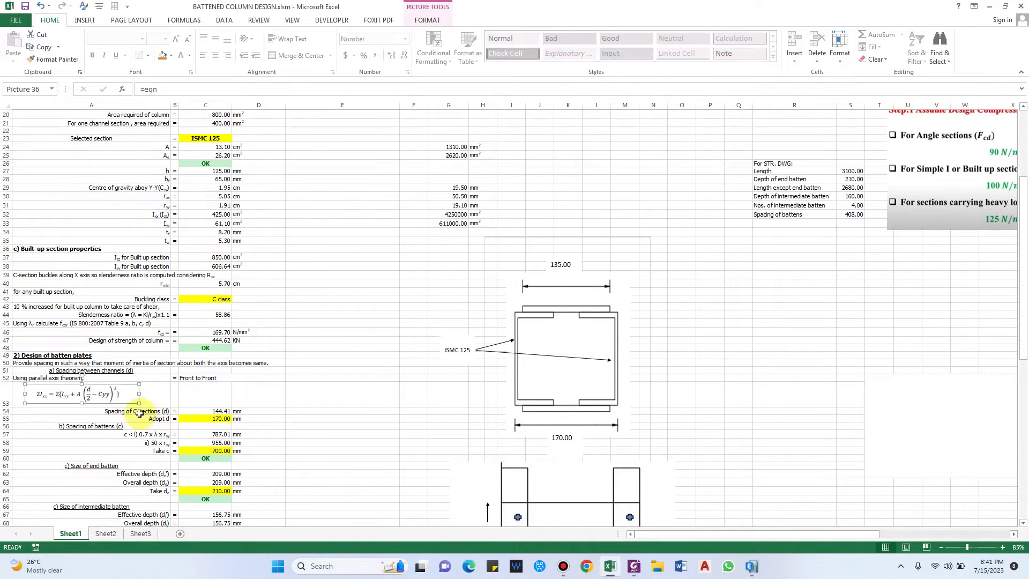
left_click(167, 411)
left_click(225, 418)
left_click(223, 411)
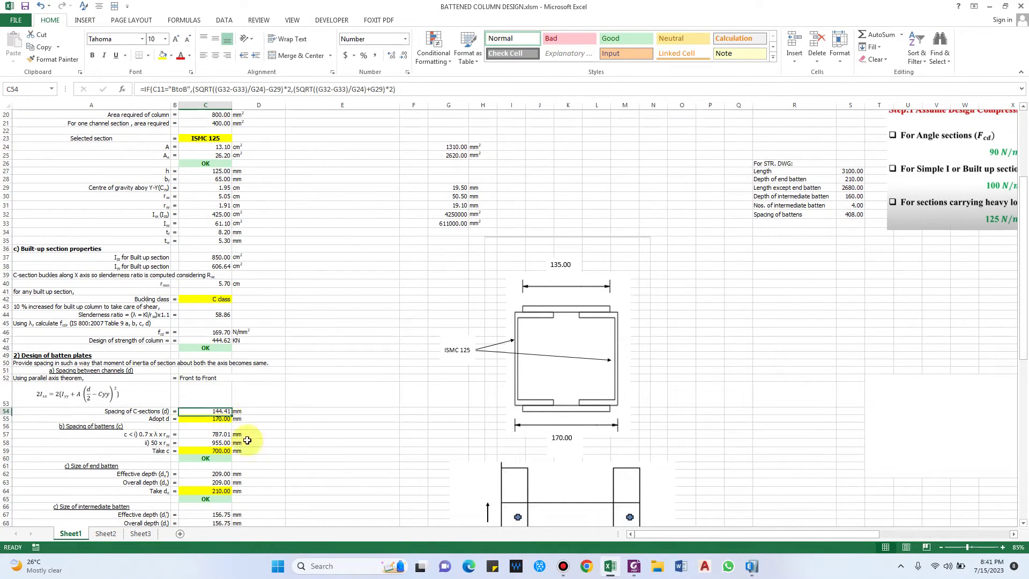
scroll(595, 369, "down", 1)
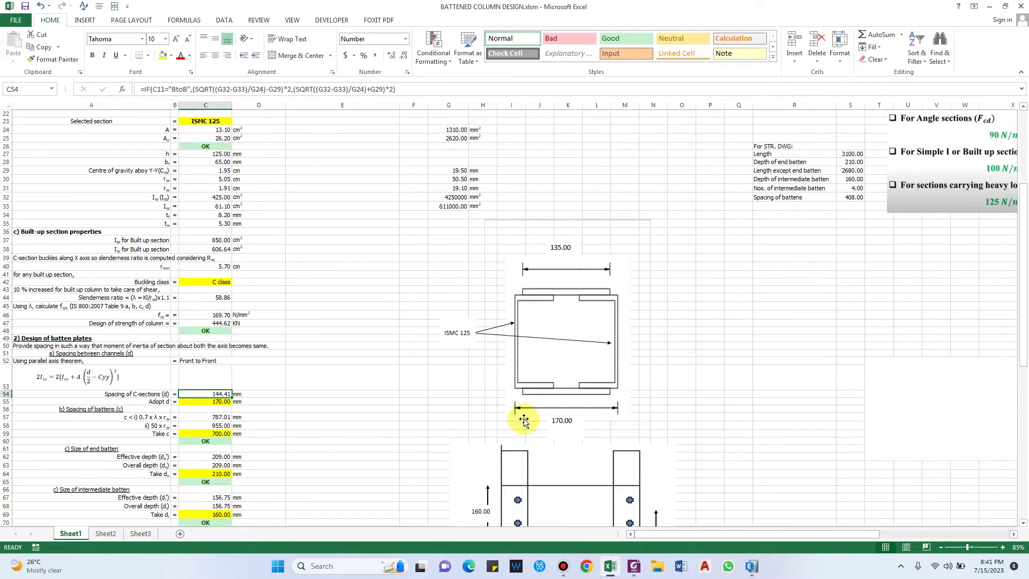
left_click(145, 401)
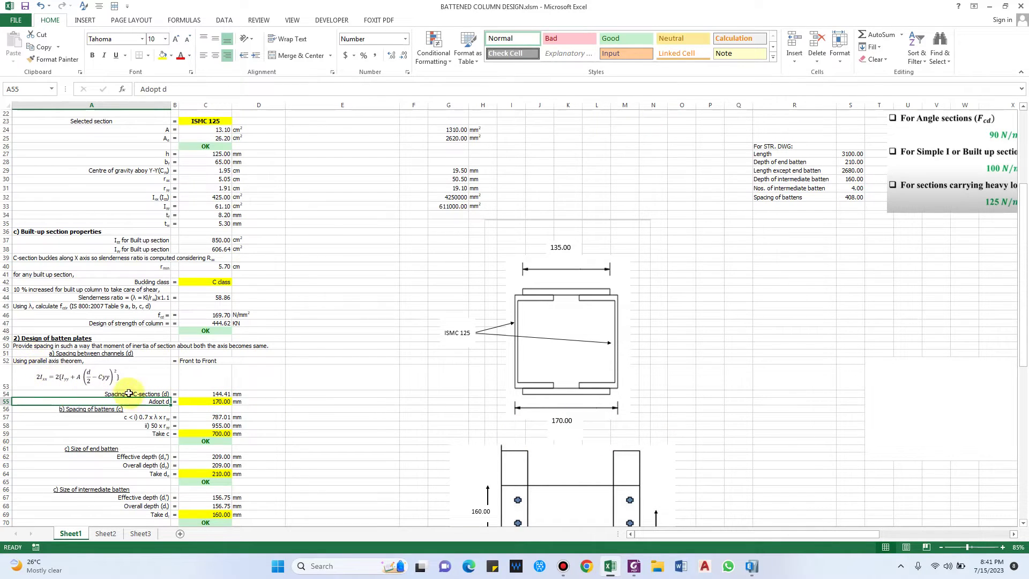
Set the type of connection in C11 to BtoB and check the C-section spacing in C54.
scroll(224, 399, "up", 6)
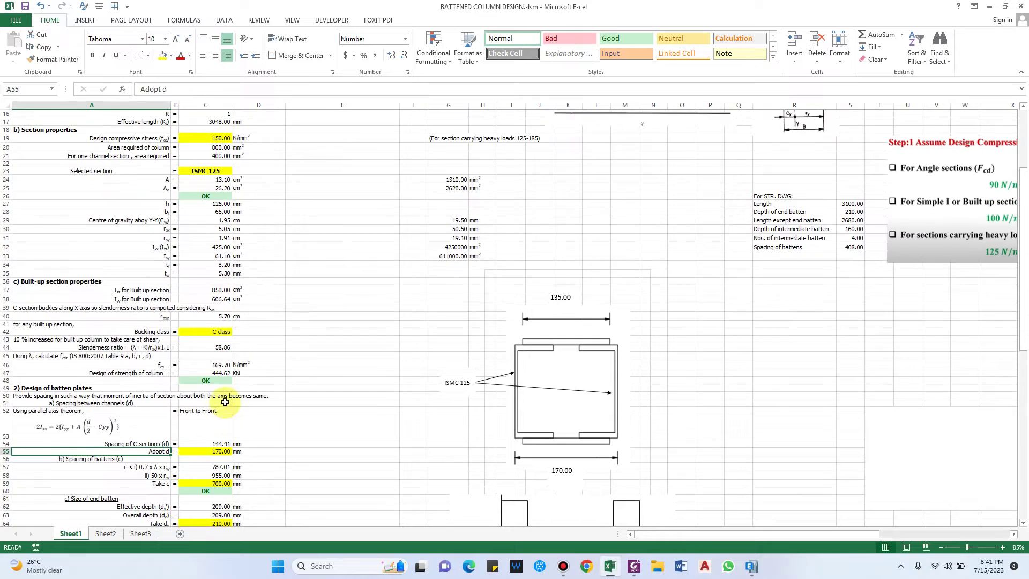
left_click_drag(229, 187, 229, 182)
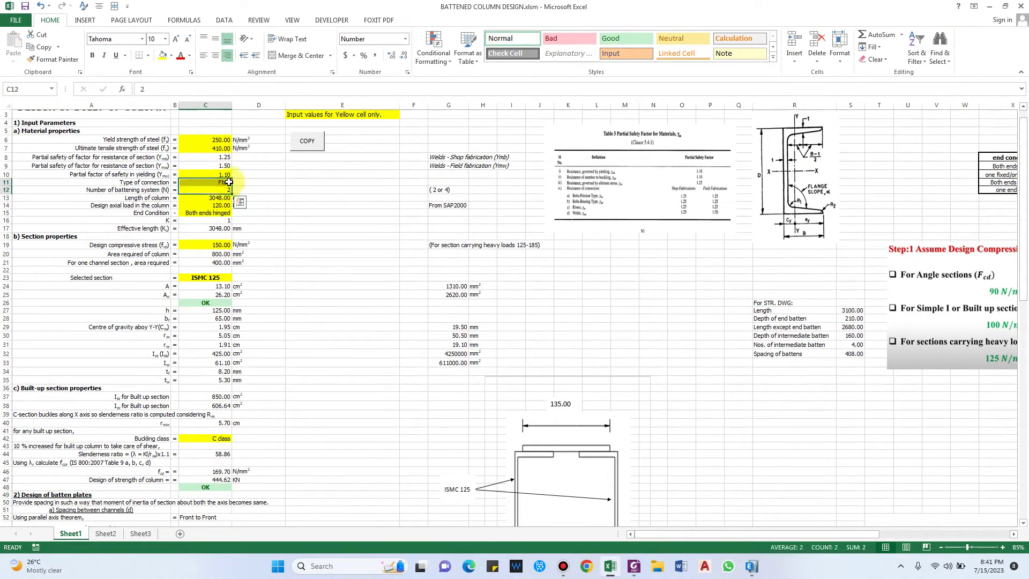
left_click(225, 203)
scroll(225, 202, "down", 6)
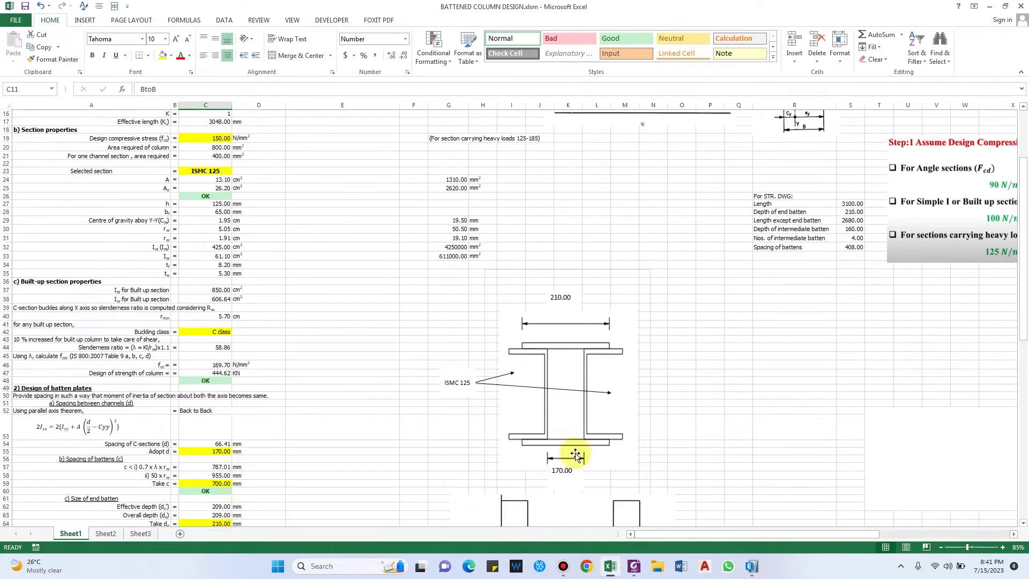
left_click(220, 412)
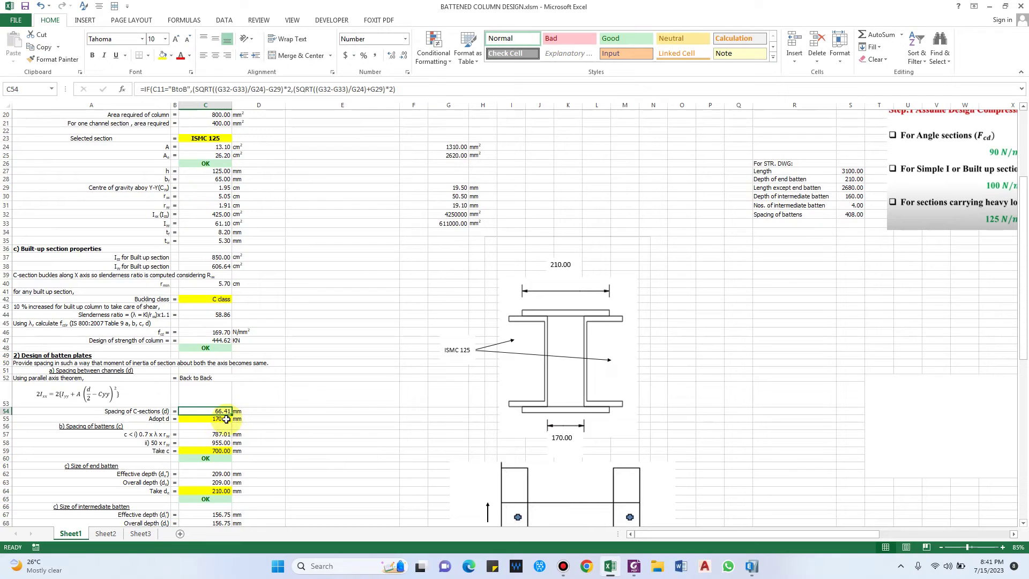
Switch the type of connection in C11 back to FtoF.
scroll(214, 418, "up", 5)
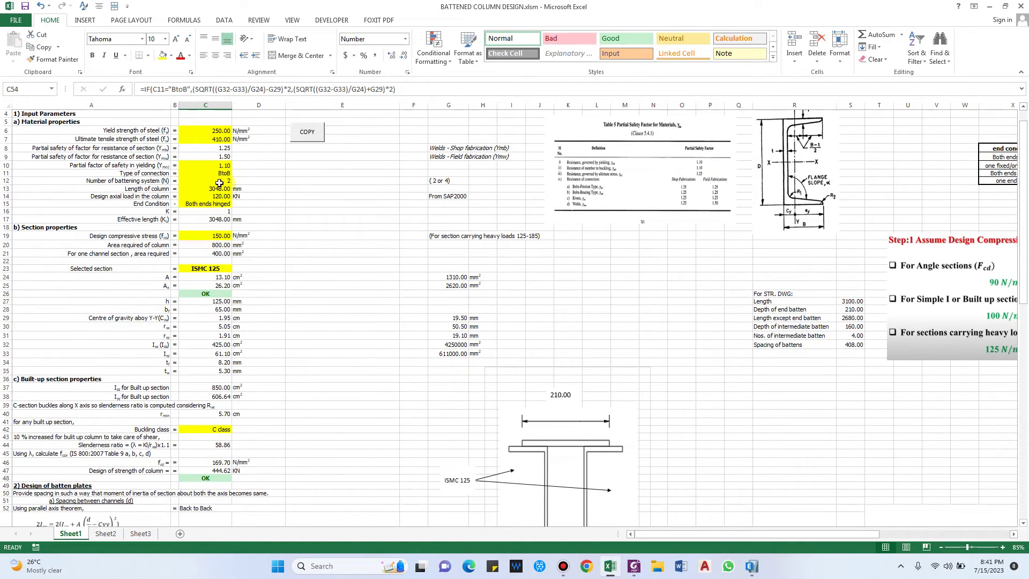
left_click(225, 174)
left_click(225, 181)
Set the adopted channel spacing d in C55 to 145 mm.
scroll(300, 444, "down", 3)
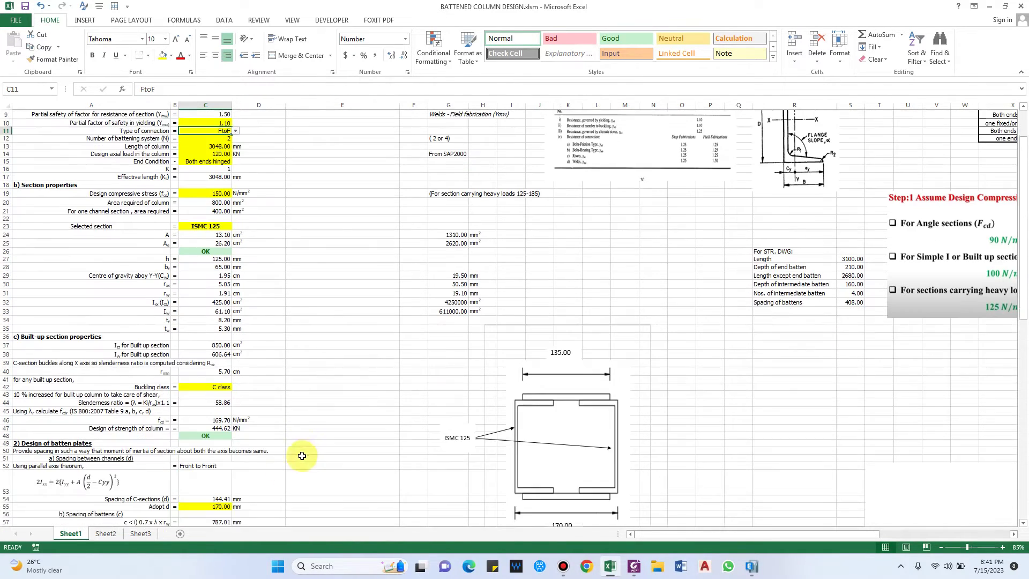
type("1")
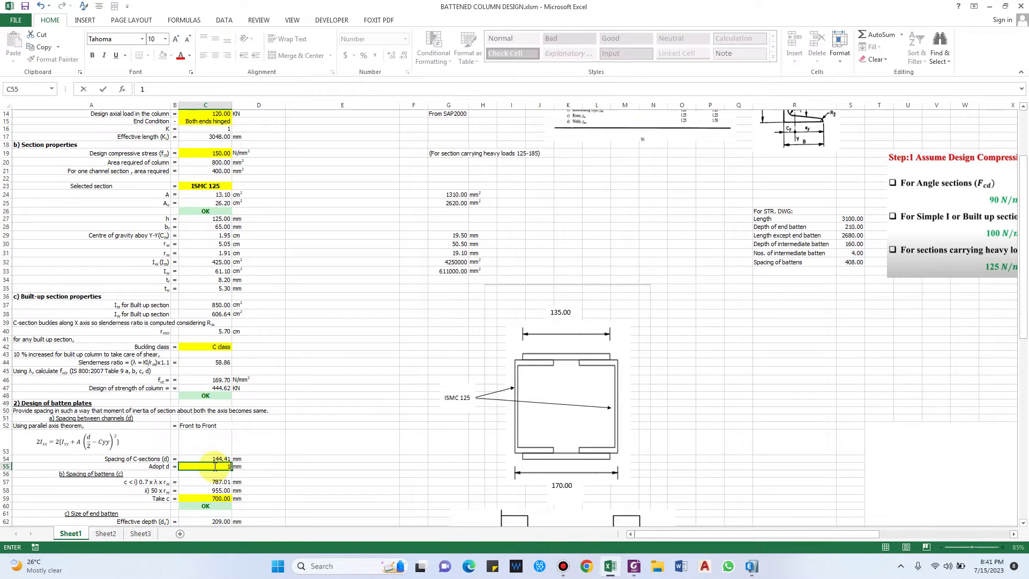
type("45")
key("Return")
scroll(555, 423, "down", 1)
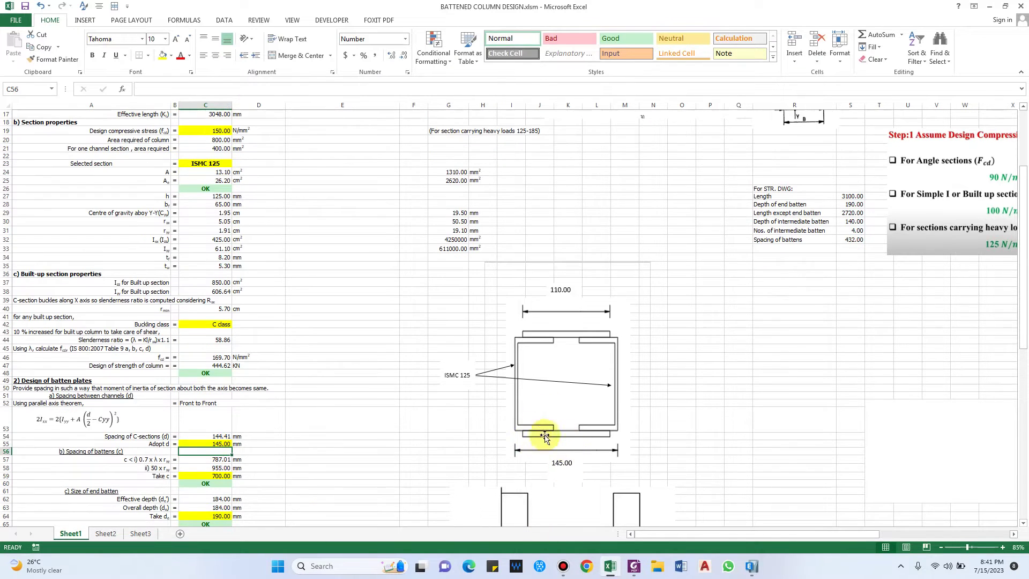
scroll(613, 442, "down", 1)
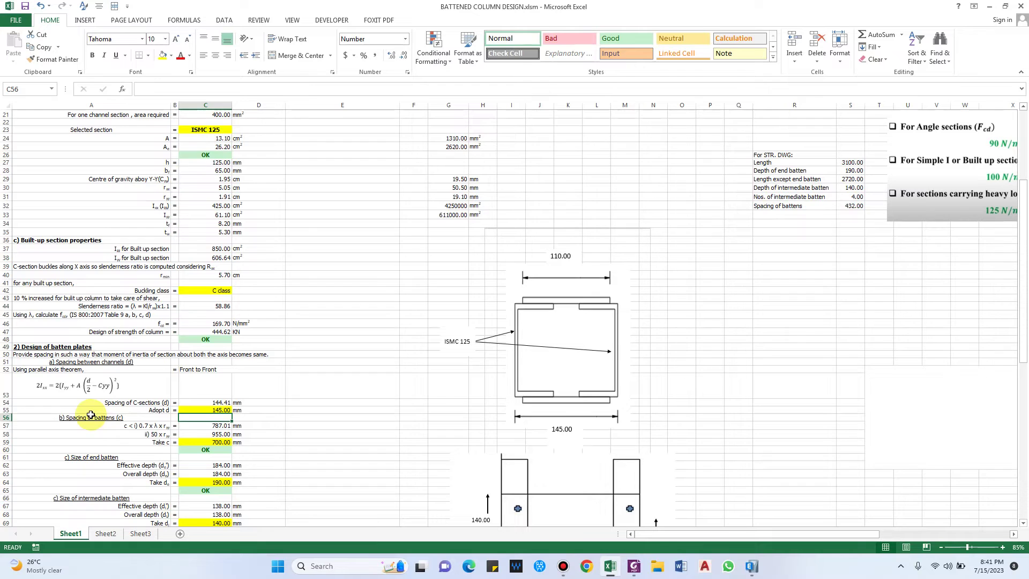
Review the spacing of battens section, including the adopted c in C59, against the batten elevation drawing.
left_click(93, 418)
scroll(524, 459, "down", 4)
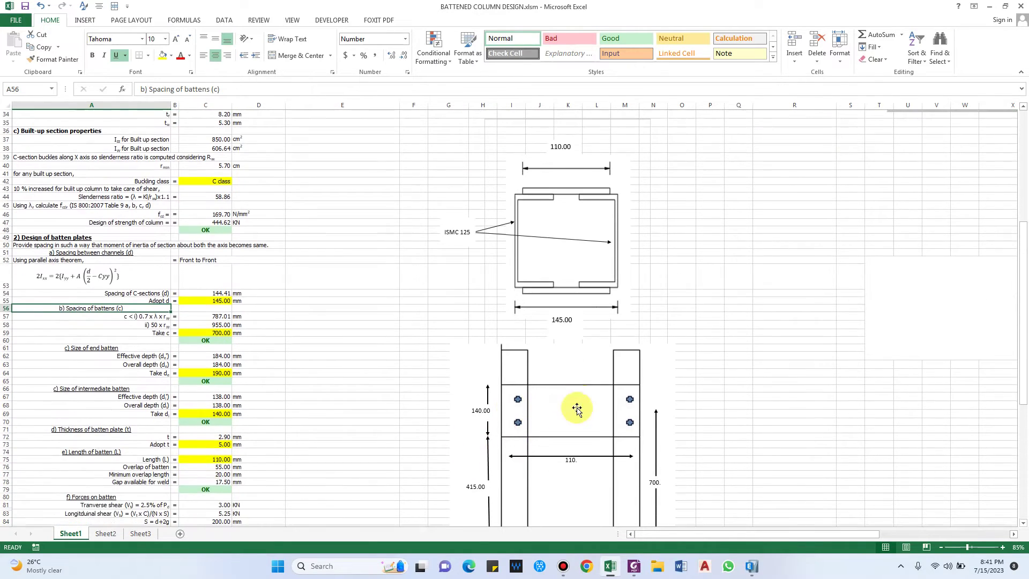
scroll(602, 439, "down", 4)
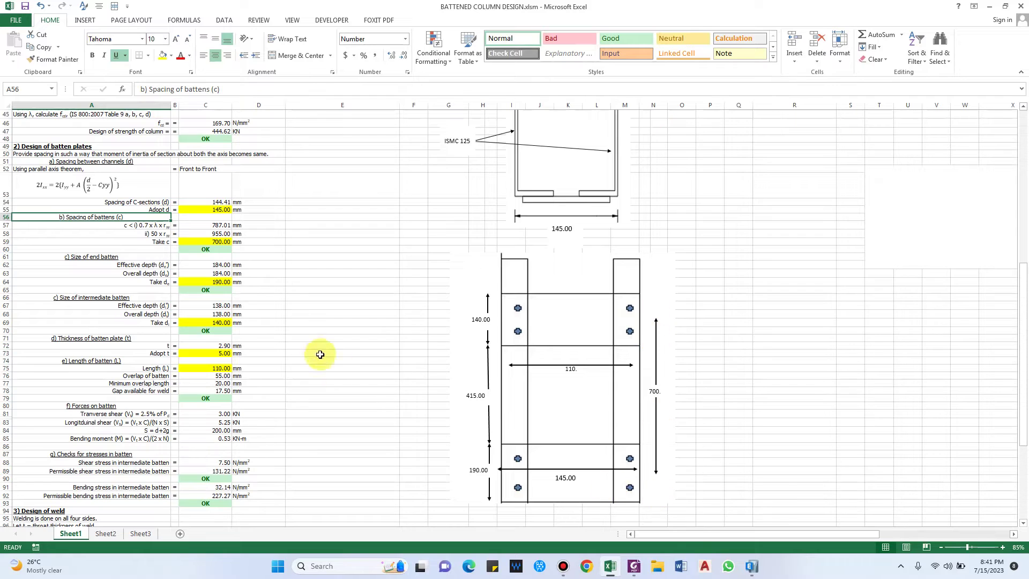
scroll(232, 298, "up", 2)
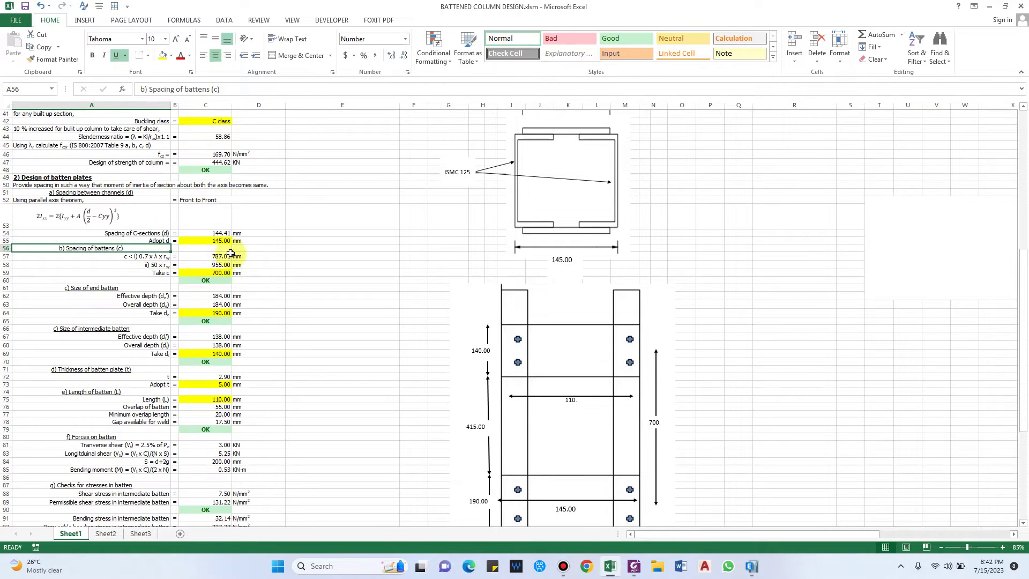
left_click(215, 274)
left_click(257, 288)
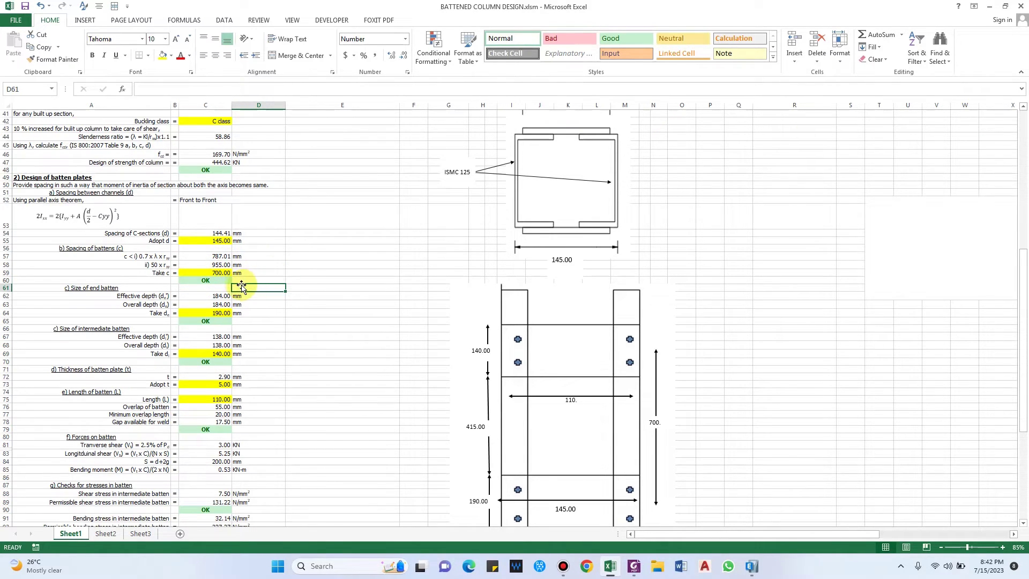
Review the end batten's effective depth row alongside the end batten in the elevation drawing.
scroll(198, 292, "down", 1)
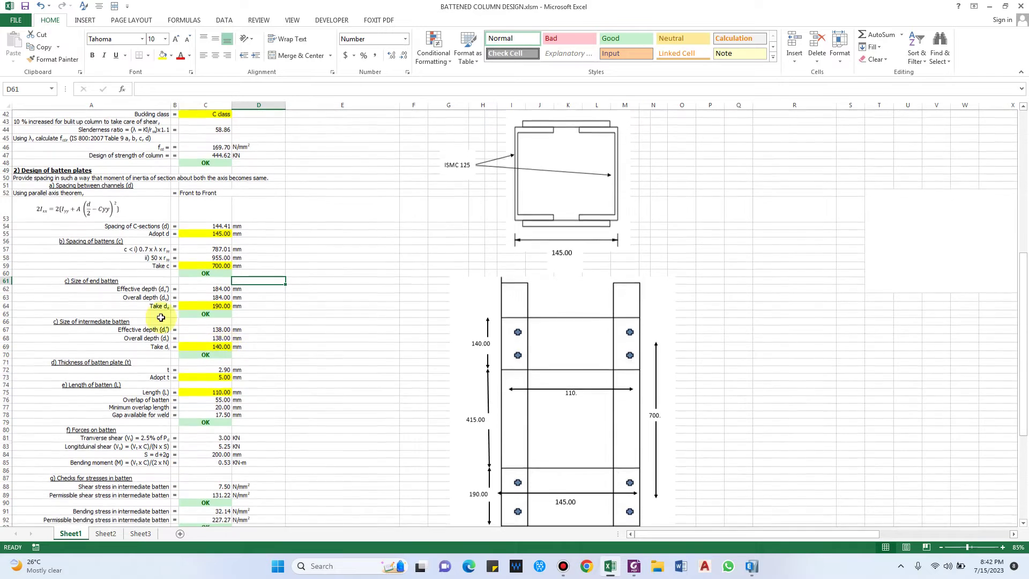
left_click(86, 293)
scroll(86, 292, "down", 3)
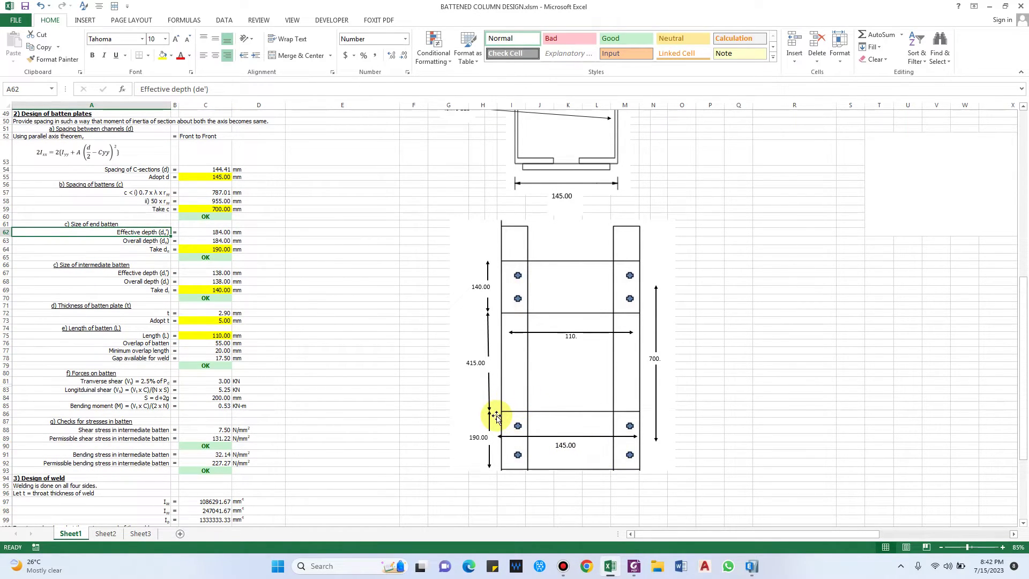
scroll(495, 415, "up", 1)
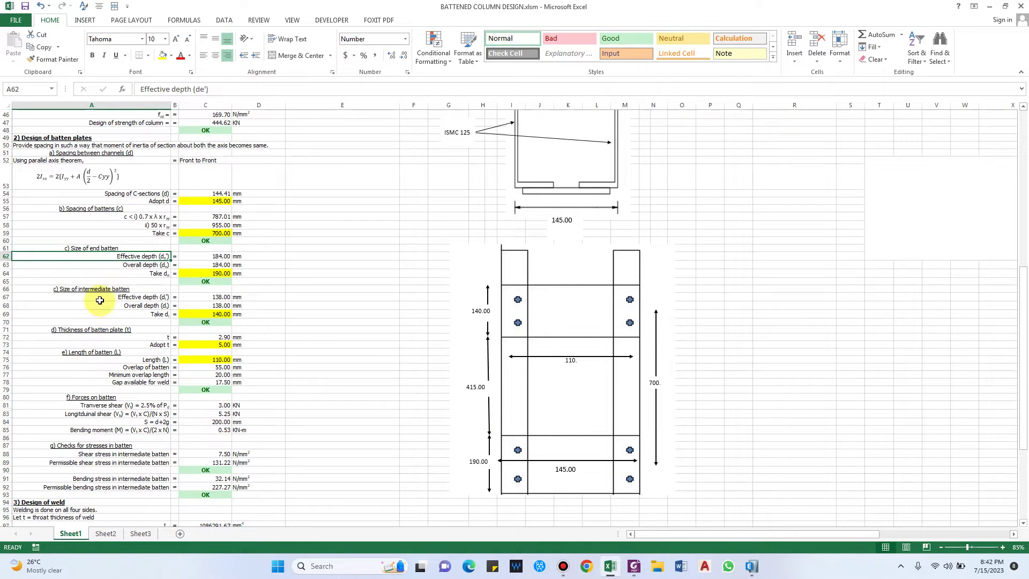
Switch to Foxit PhantomPDF to view the batten plate detail in the column drawing, and return to the Excel sheet.
left_click(634, 566)
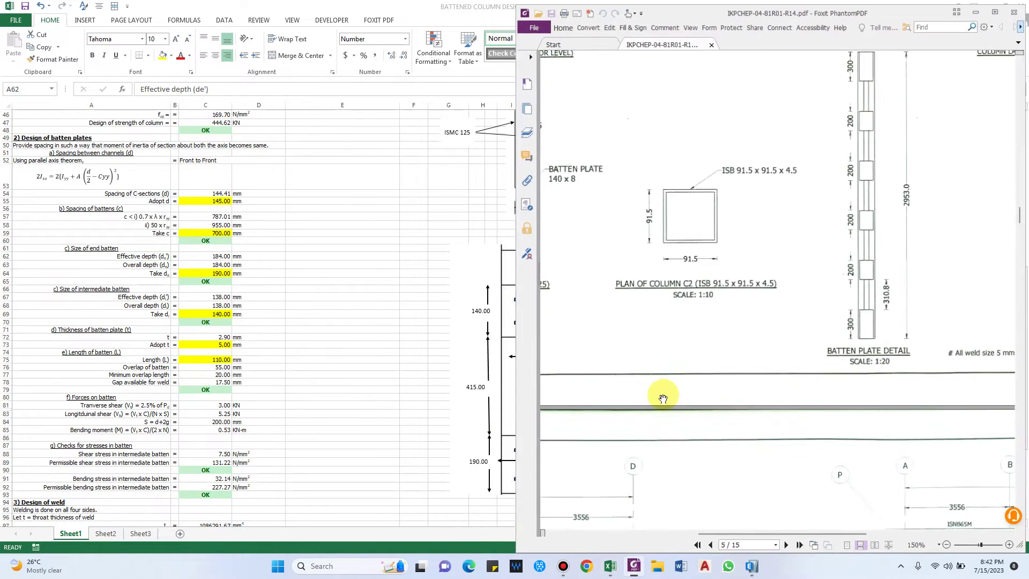
scroll(758, 289, "up", 2)
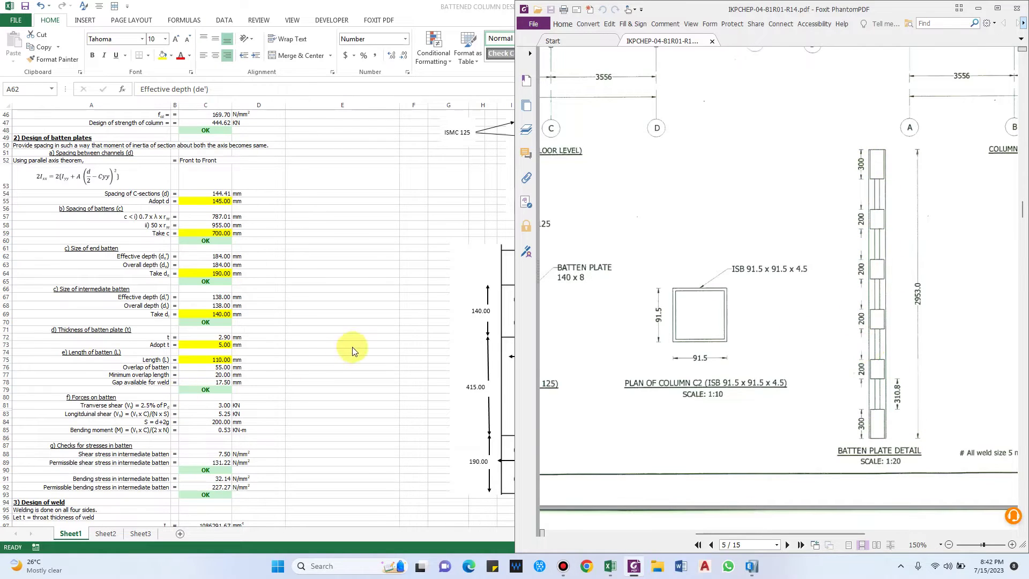
key("alt+Tab")
Compare the intermediate and end batten effective depth rows and inspect the adopted end batten depth formula in C64.
left_click(135, 295)
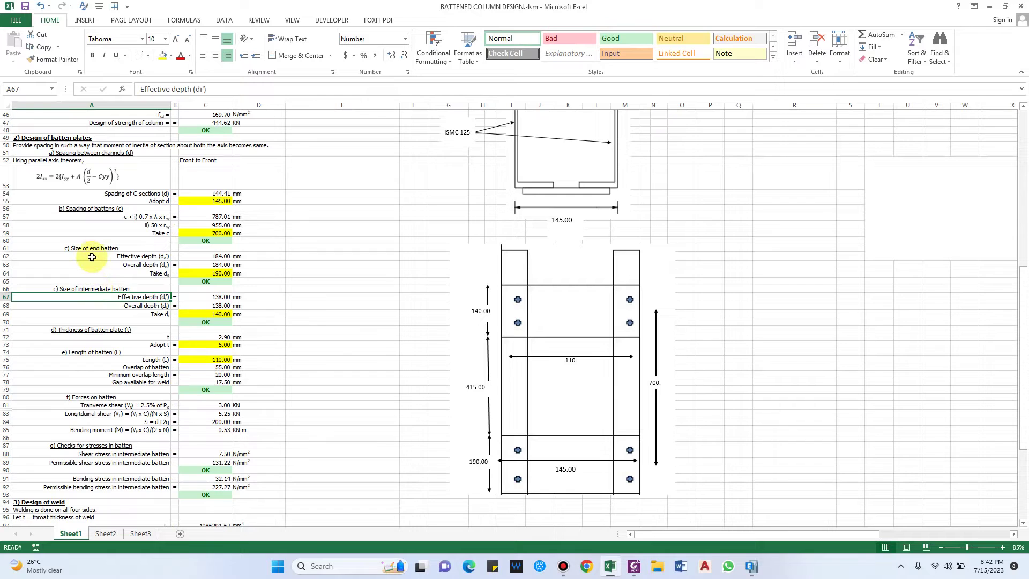
left_click(96, 249)
left_click(144, 258)
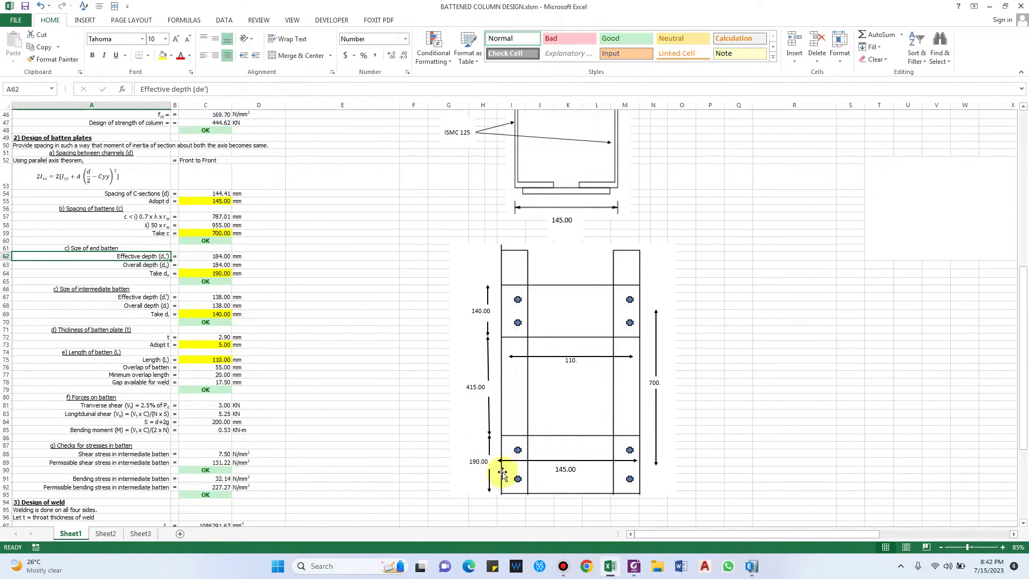
left_click(212, 276)
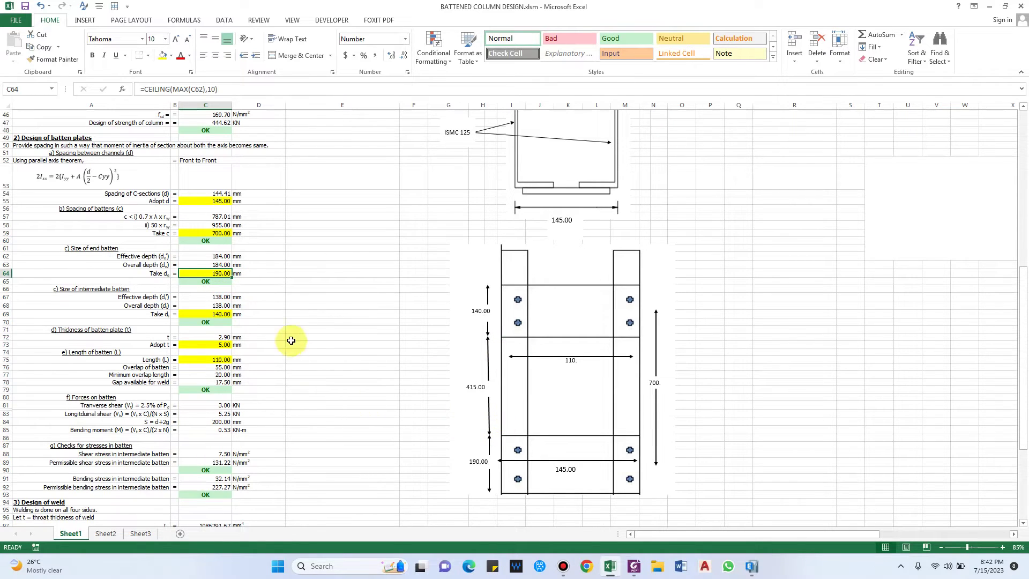
left_click(351, 329)
Inspect the intermediate batten's effective depth formula in C67 and adopted depth formula in C69 against the elevation drawing.
left_click(98, 291)
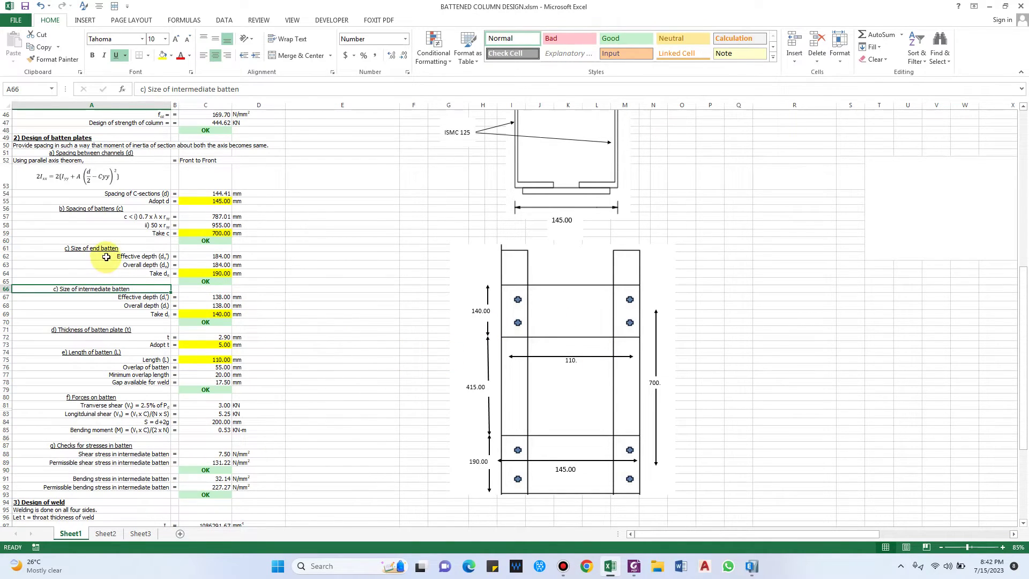
left_click(209, 297)
left_click(217, 314)
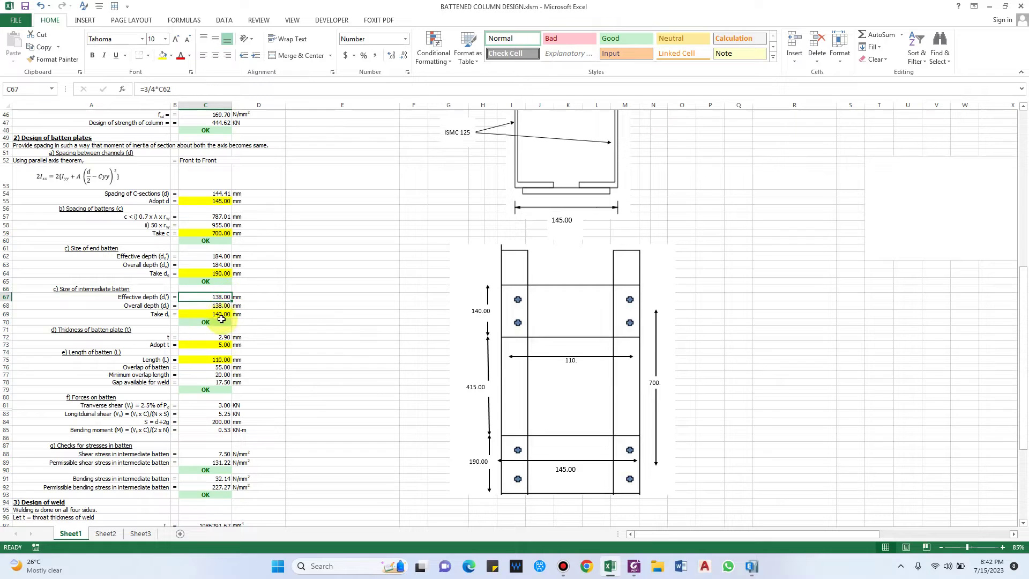
scroll(316, 354, "down", 1)
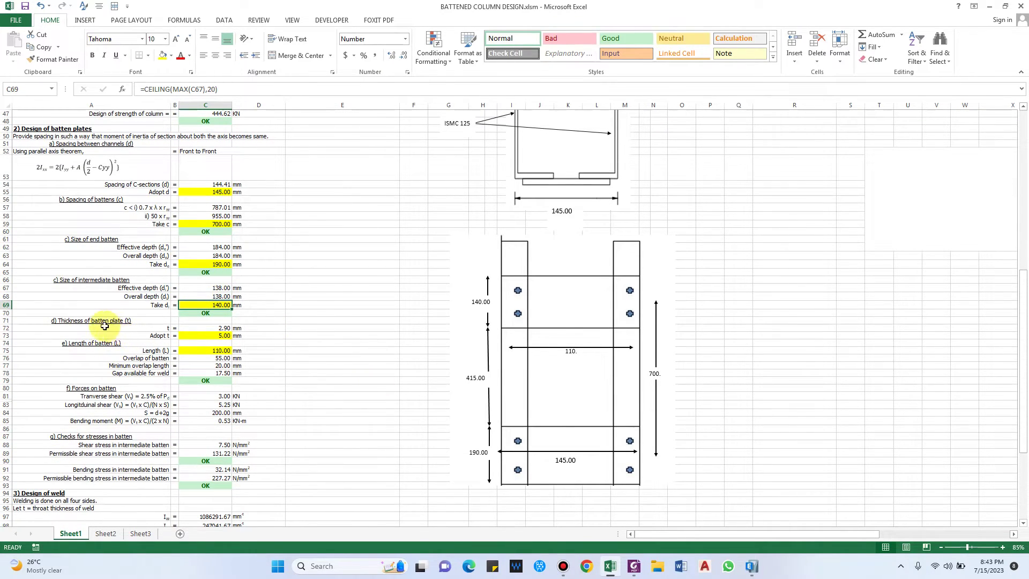
scroll(452, 378, "down", 1)
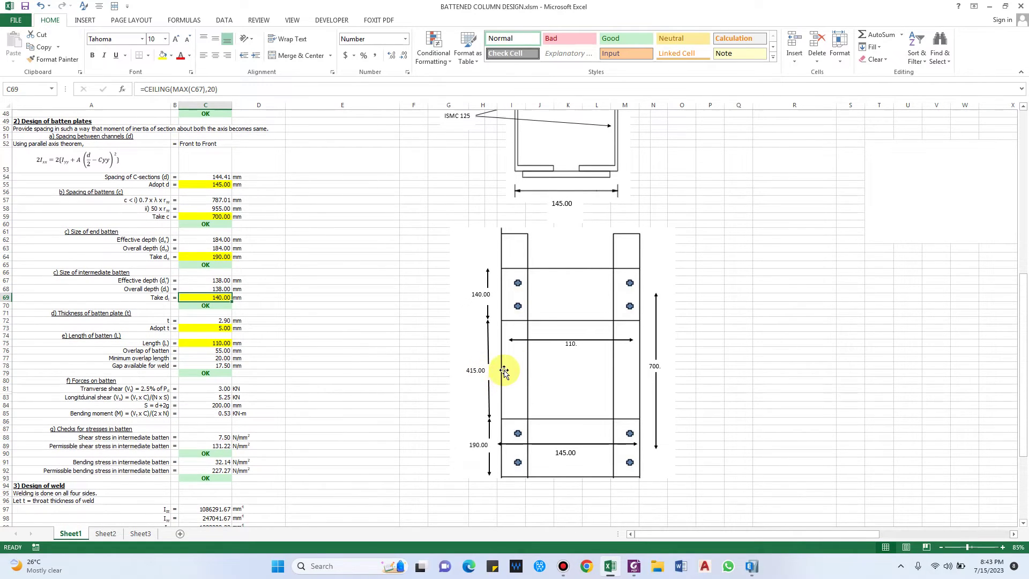
scroll(577, 320, "up", 2)
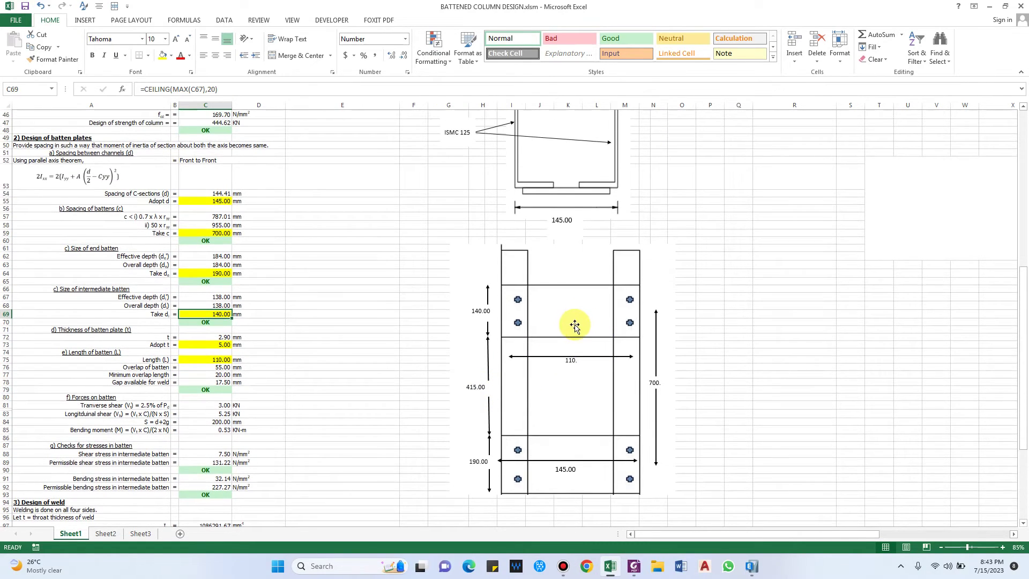
scroll(574, 325, "up", 2)
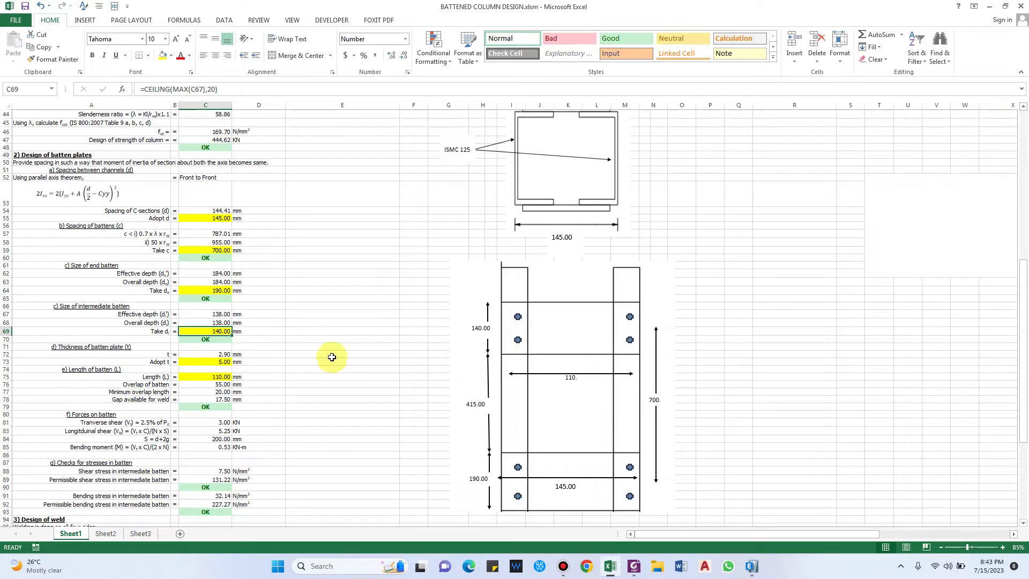
Inspect the batten plate thickness formula in C72 with its reference to C55, and the adopted thickness formula in C73.
scroll(225, 329, "down", 1)
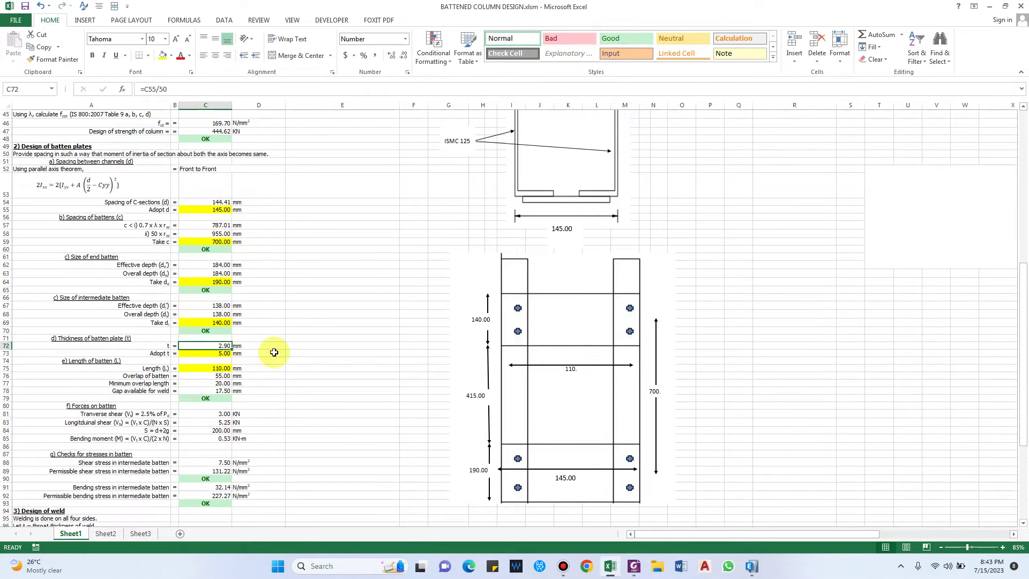
left_click(226, 344)
scroll(269, 356, "up", 2)
key("F2")
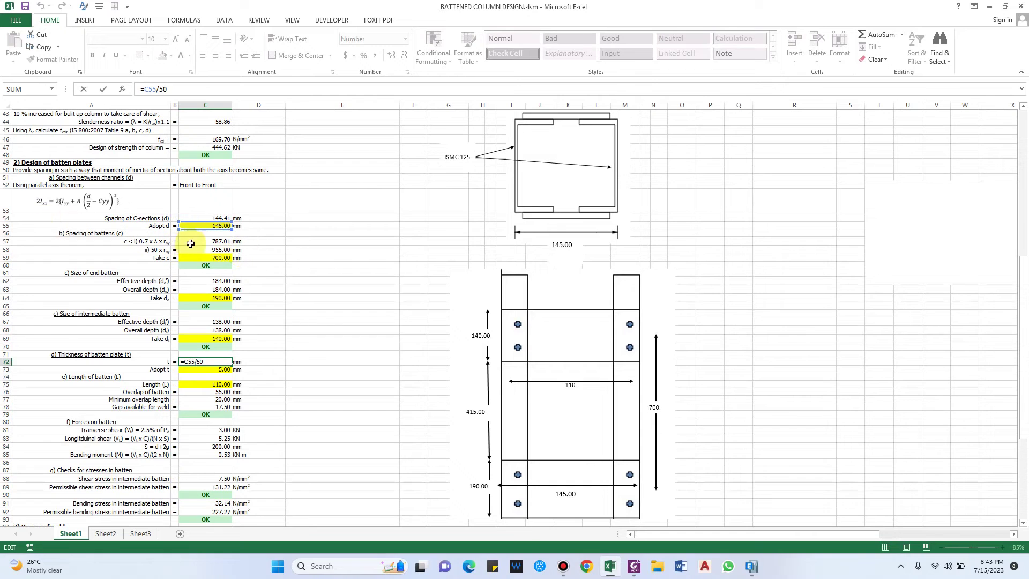
key("Return")
scroll(264, 381, "down", 1)
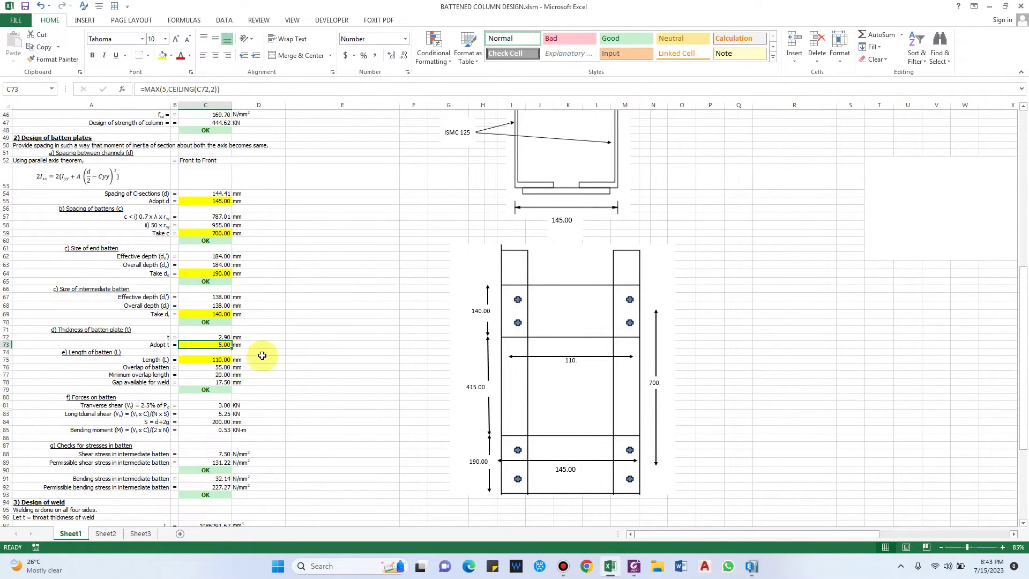
Examine the batten length formula in C75 against the batten length and channel spacing in the section and elevation drawings.
scroll(354, 380, "down", 2)
left_click(77, 320)
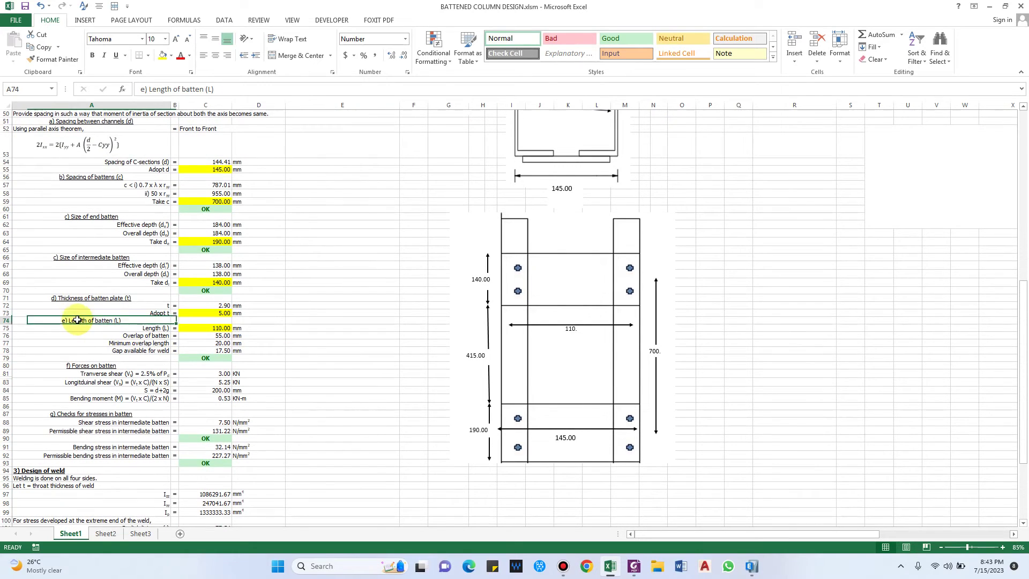
scroll(94, 319, "down", 1)
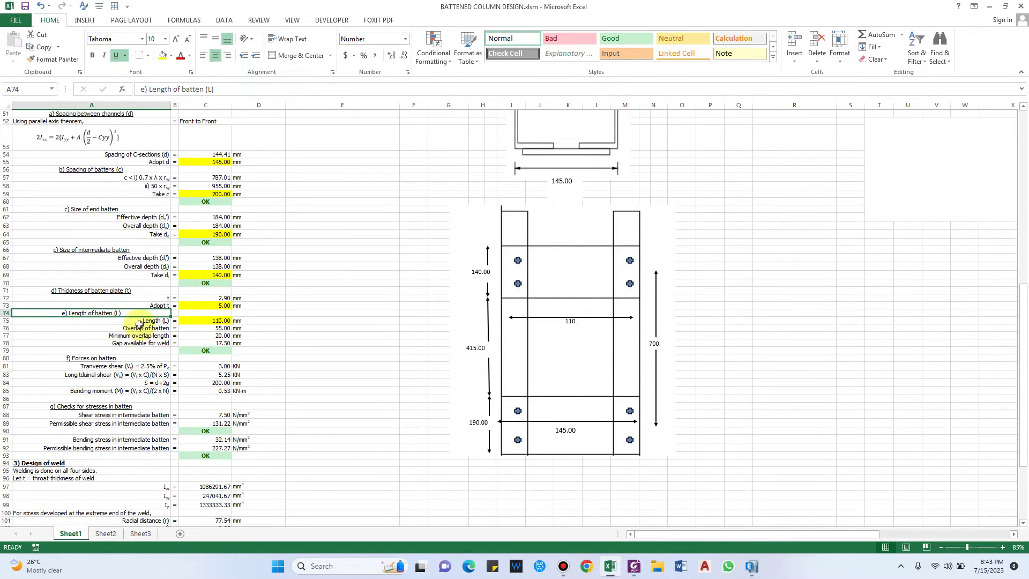
left_click(212, 321)
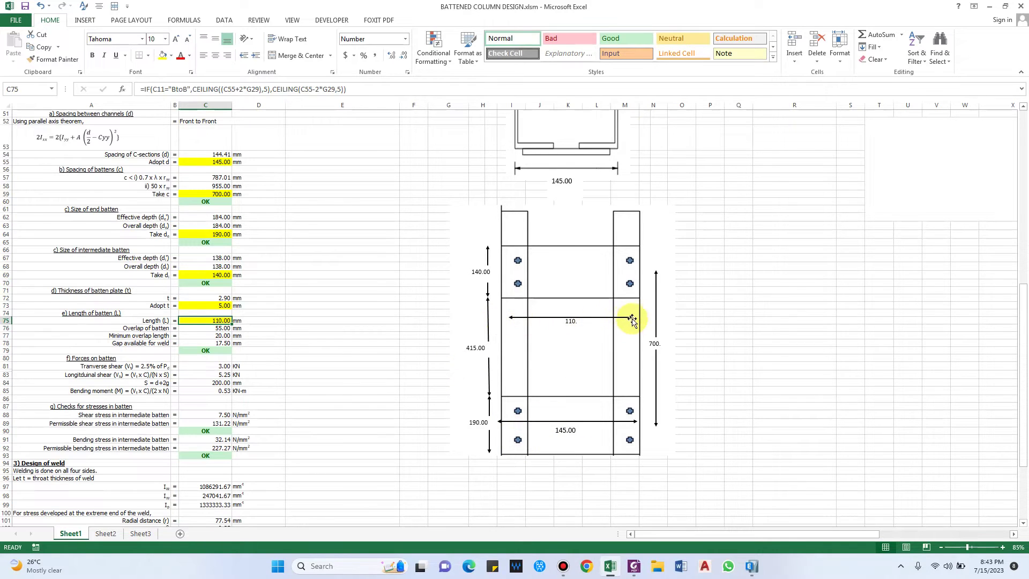
scroll(603, 317, "up", 2)
scroll(599, 225, "up", 2)
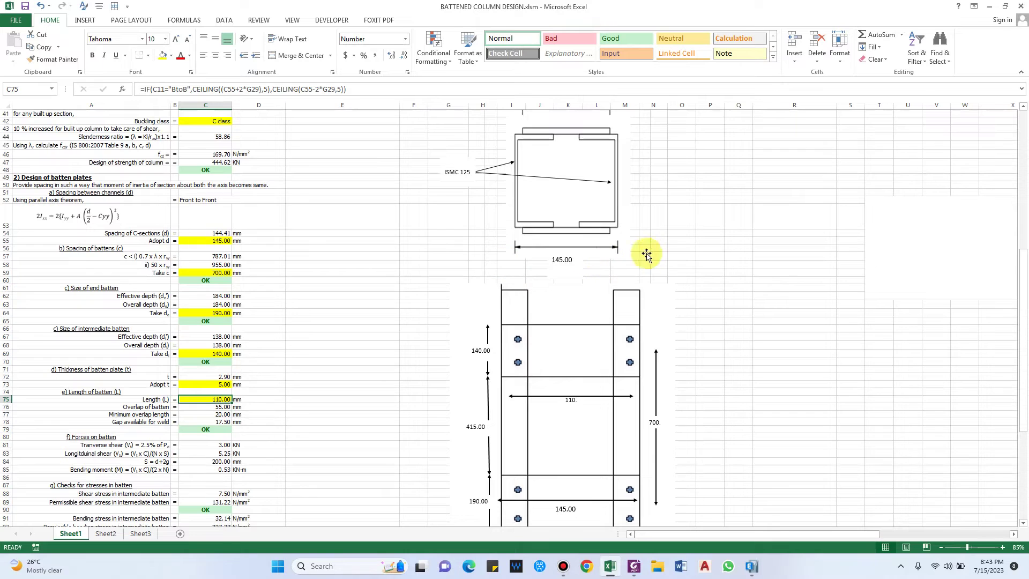
scroll(525, 253, "up", 1)
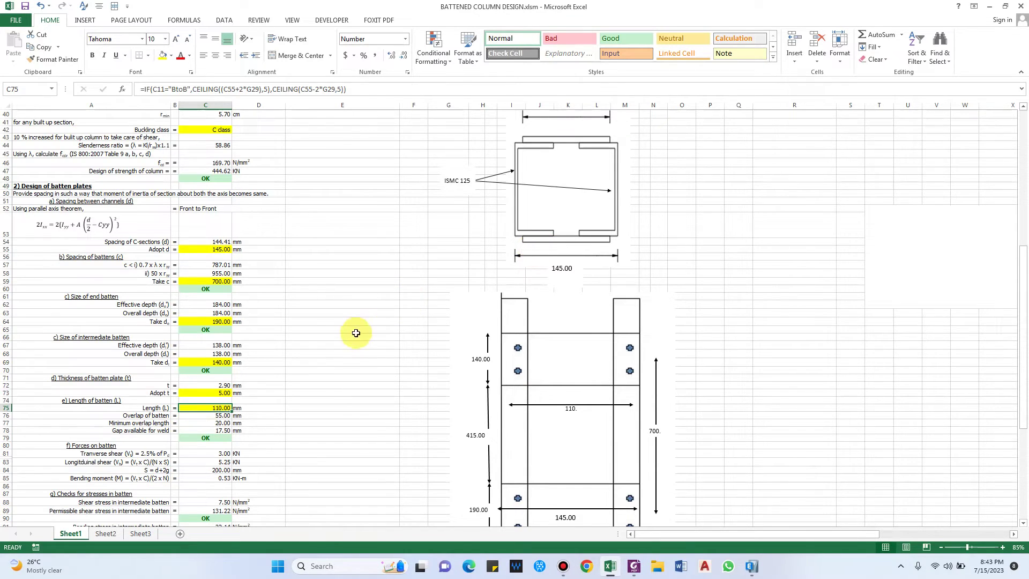
scroll(342, 343, "down", 2)
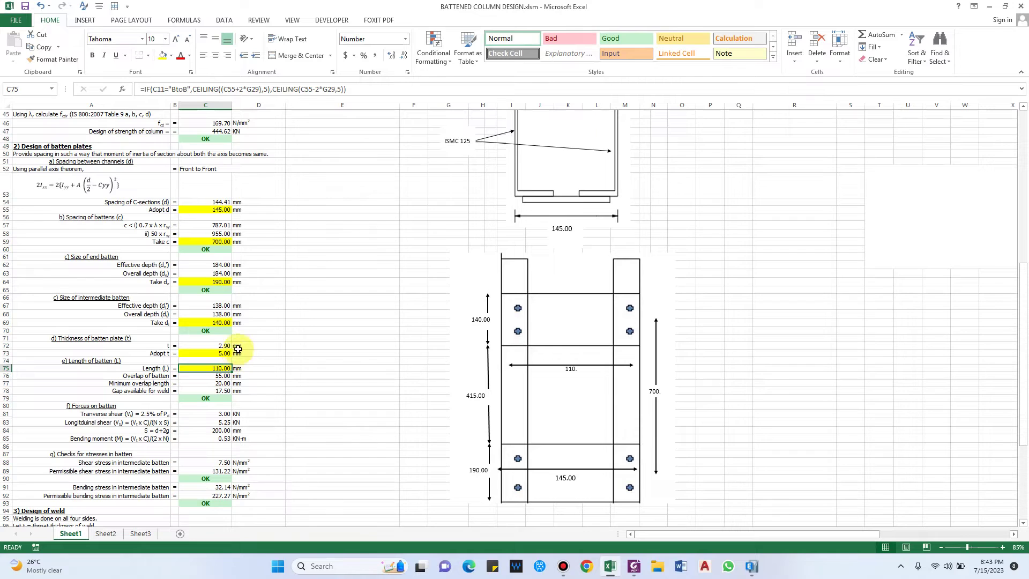
scroll(272, 371, "down", 1)
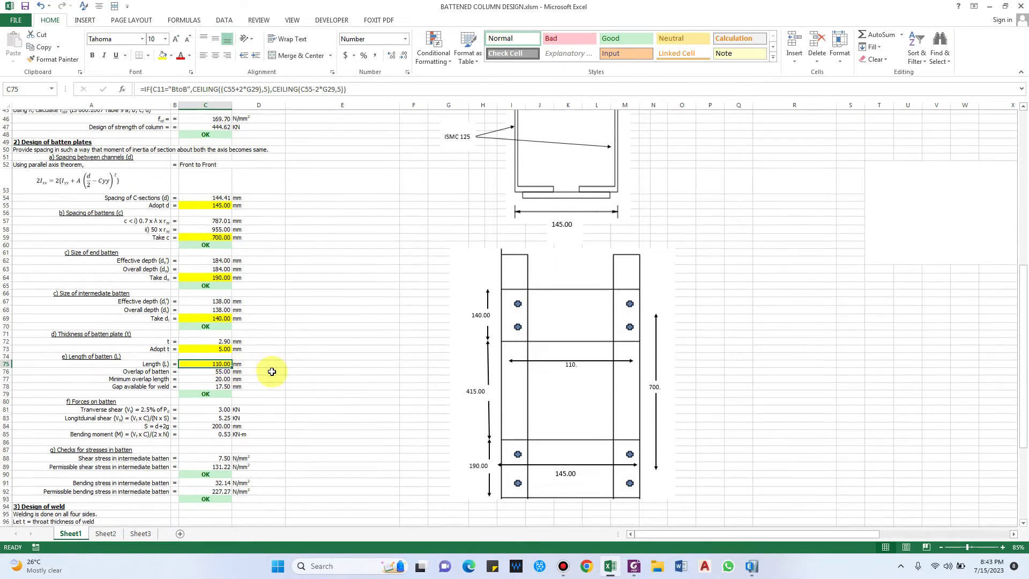
Inspect the overlap of batten formula in C76.
scroll(271, 371, "down", 1)
left_click(390, 374)
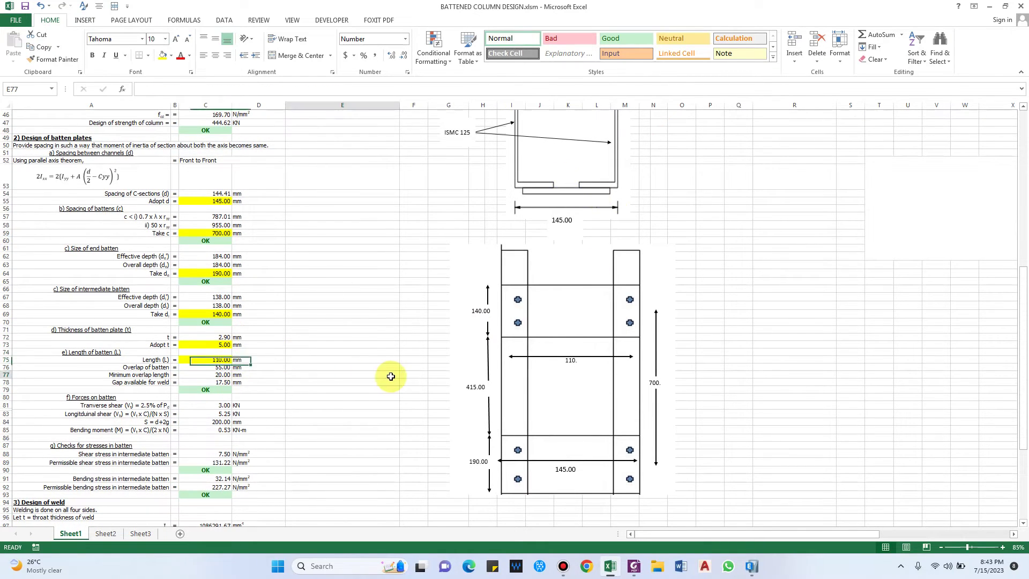
scroll(205, 367, "down", 1)
left_click(214, 358)
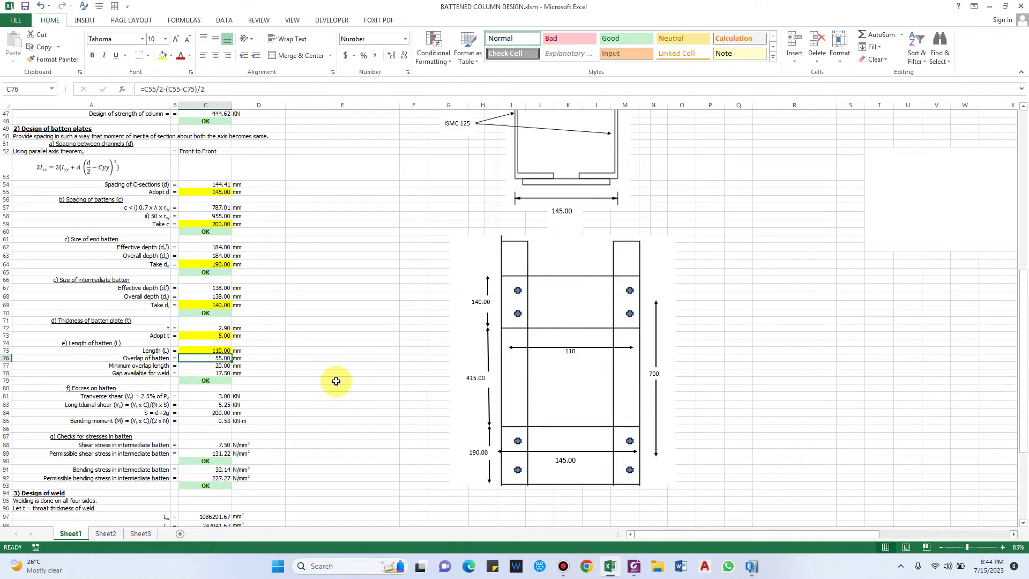
scroll(339, 381, "down", 1)
scroll(268, 355, "down", 1)
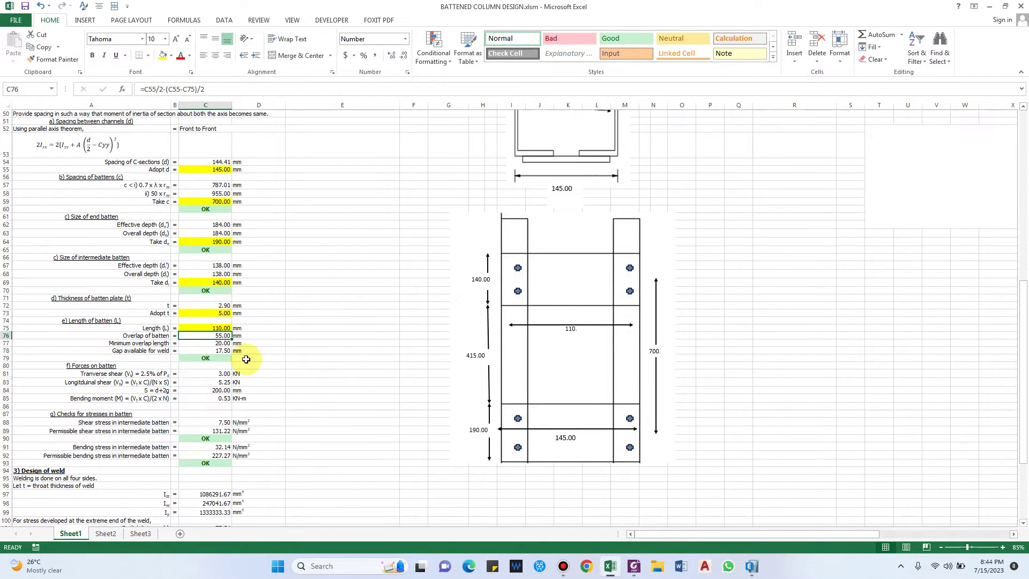
Inspect the minimum overlap length formula in C77 and the adopted thickness cell it references.
key("Down")
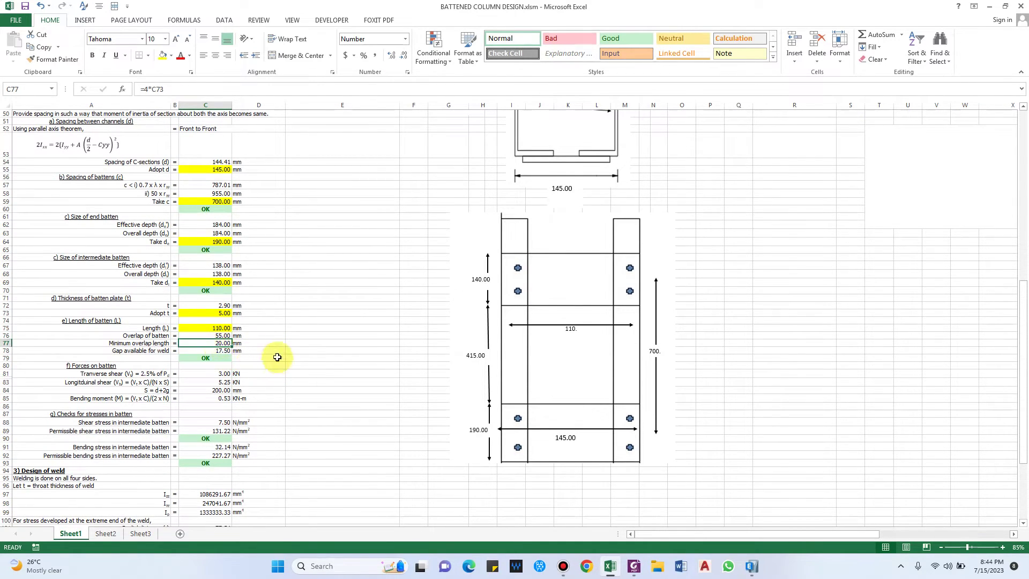
left_click(180, 90)
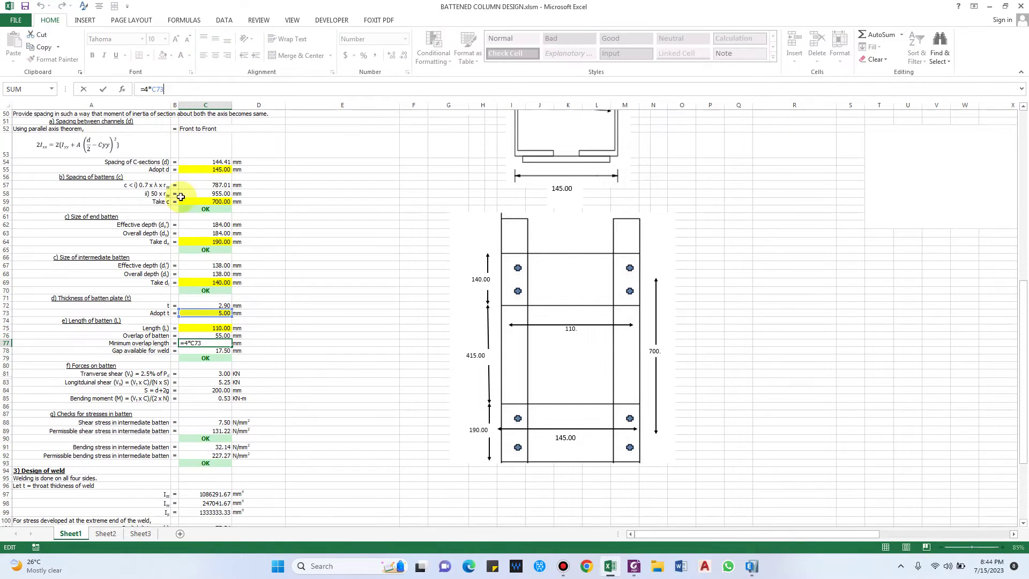
key("Escape")
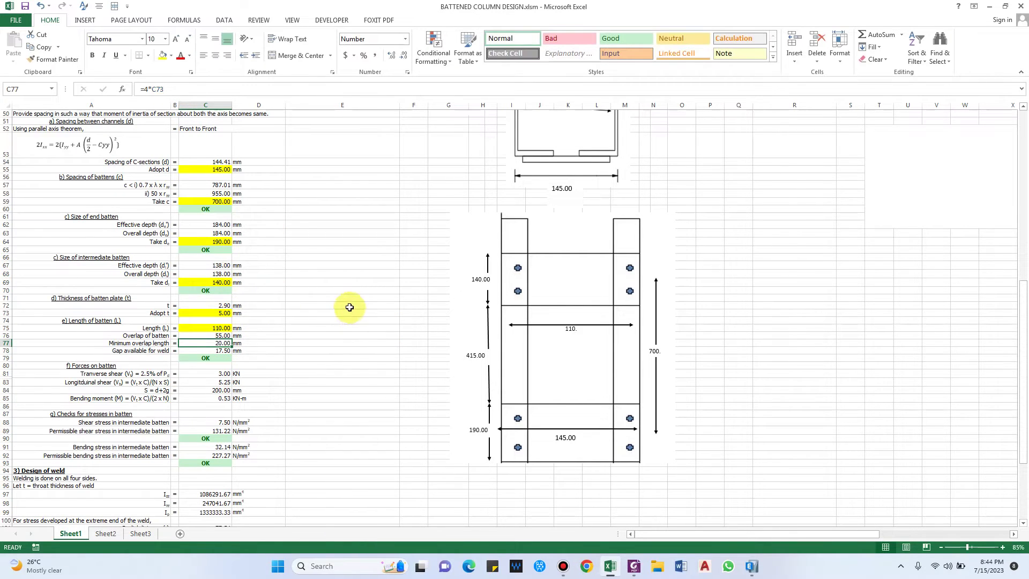
scroll(348, 356, "down", 1)
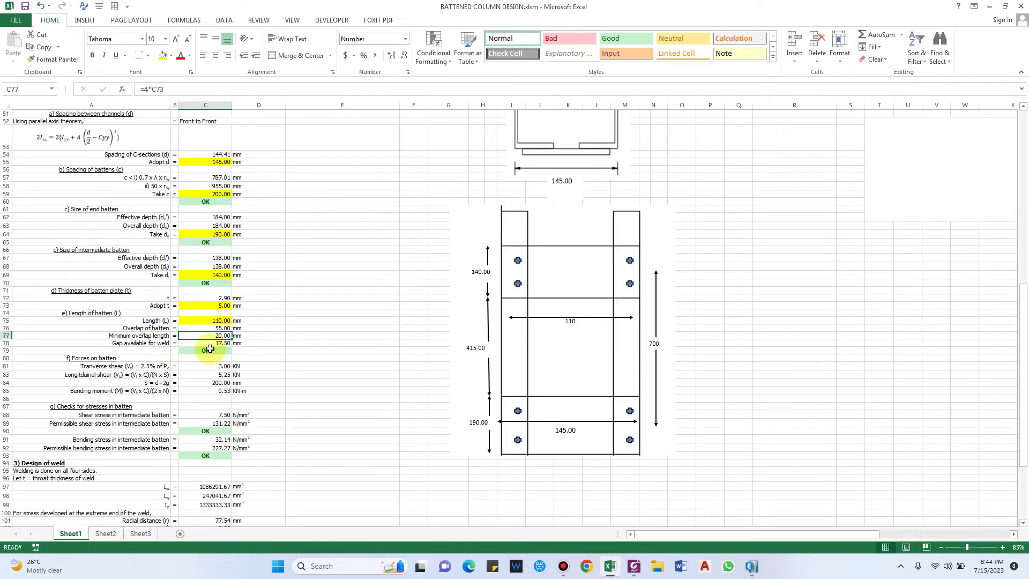
Compare the batten overlap and the gap available for weld in rows 76 to 78 with the section and elevation drawings.
scroll(368, 417, "down", 2)
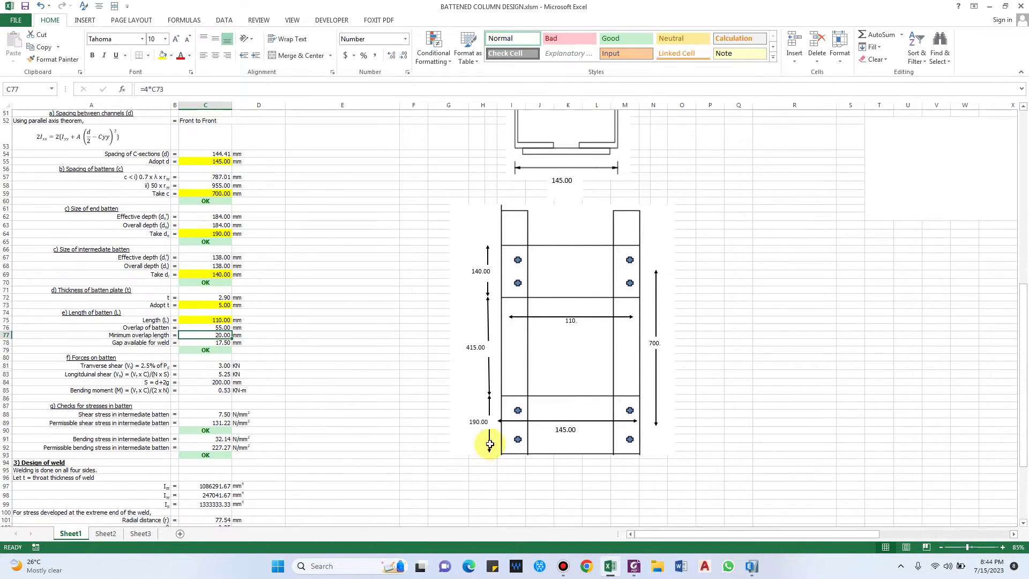
scroll(552, 268, "up", 1)
scroll(531, 187, "up", 1)
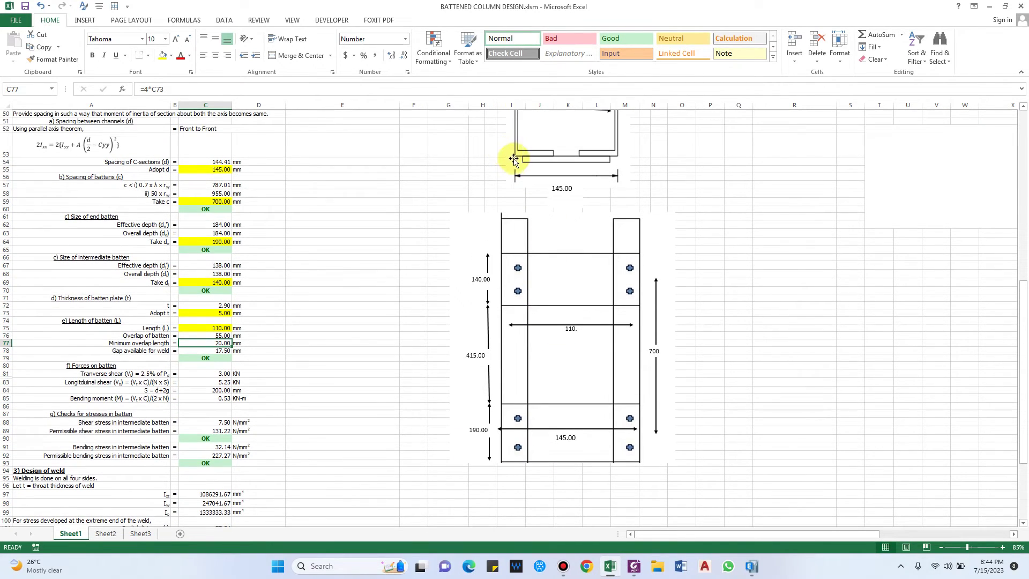
left_click(382, 291)
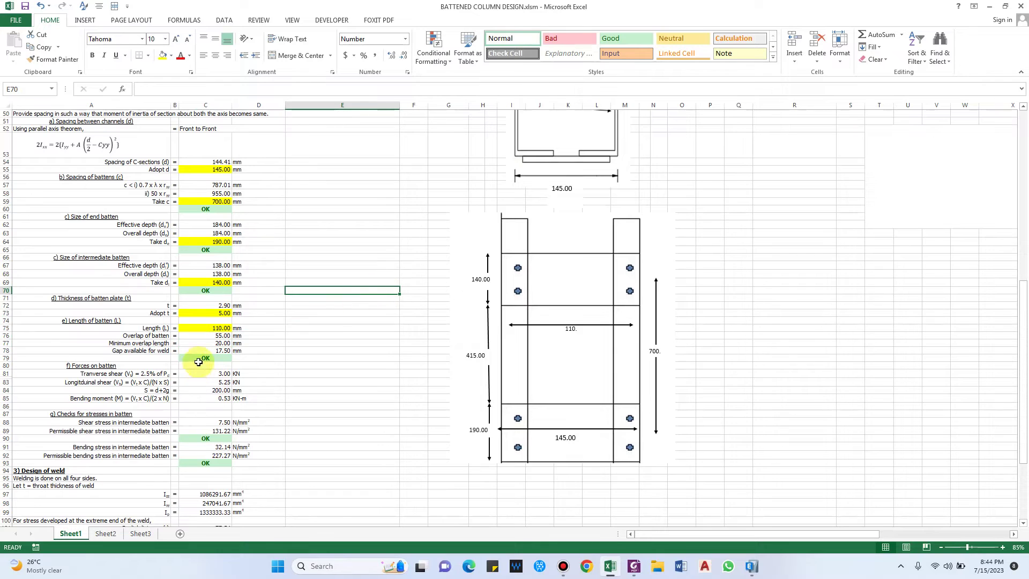
scroll(368, 382, "down", 1)
scroll(124, 362, "down", 1)
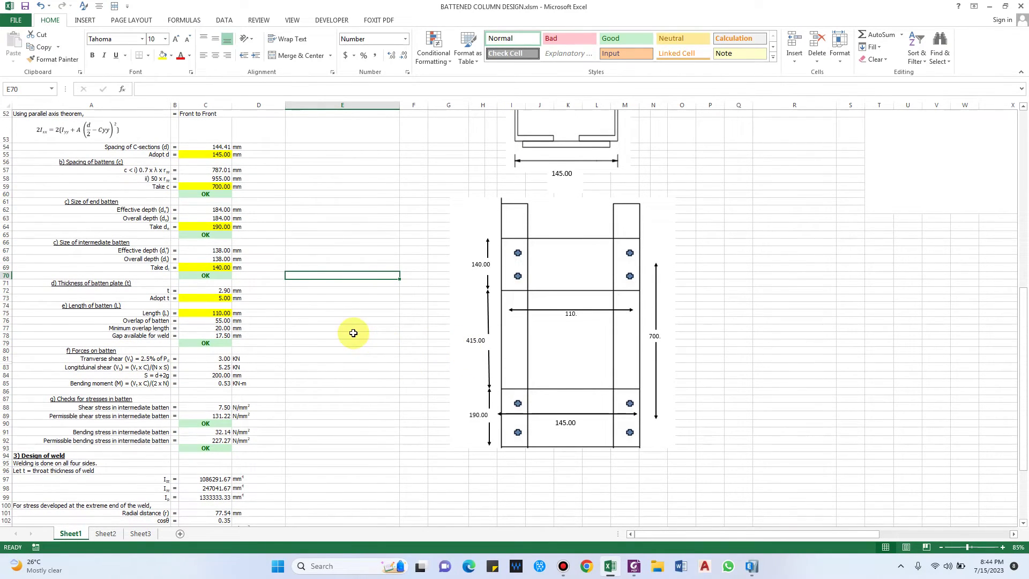
scroll(348, 333, "down", 1)
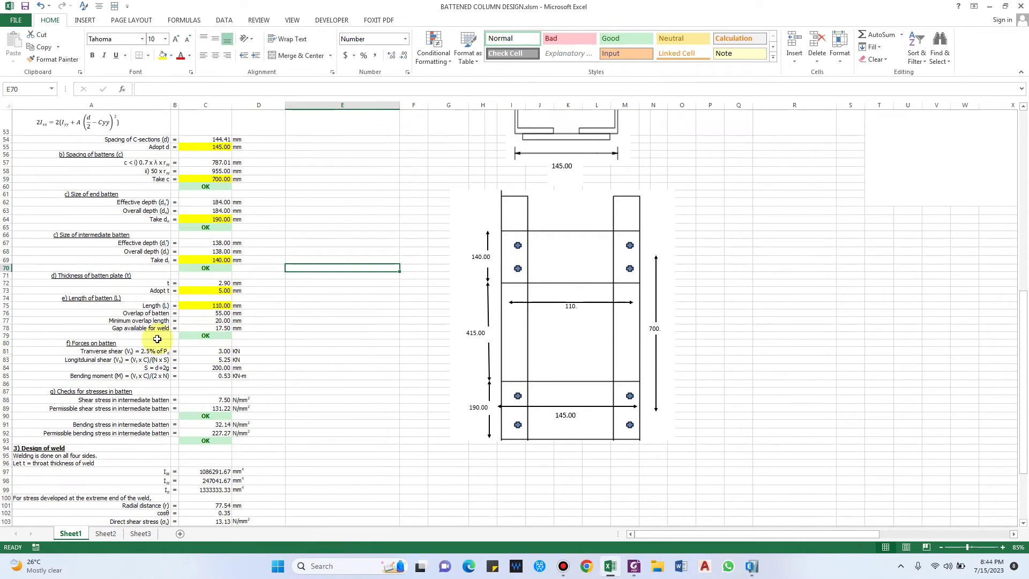
scroll(221, 354, "down", 3)
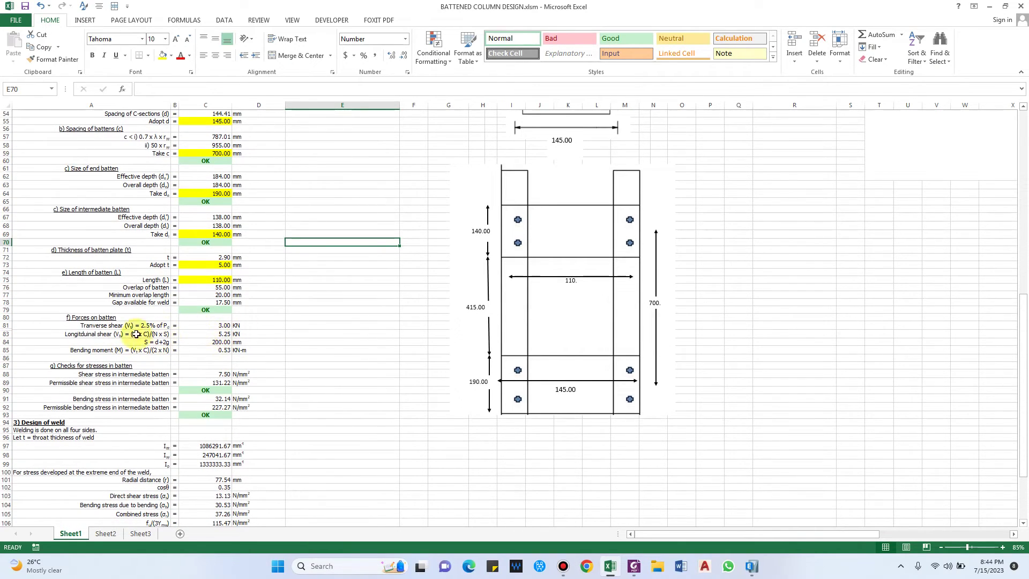
Examine the longitudinal shear and bending moment expressions in A83 and A85 under the forces on batten.
left_click(98, 334)
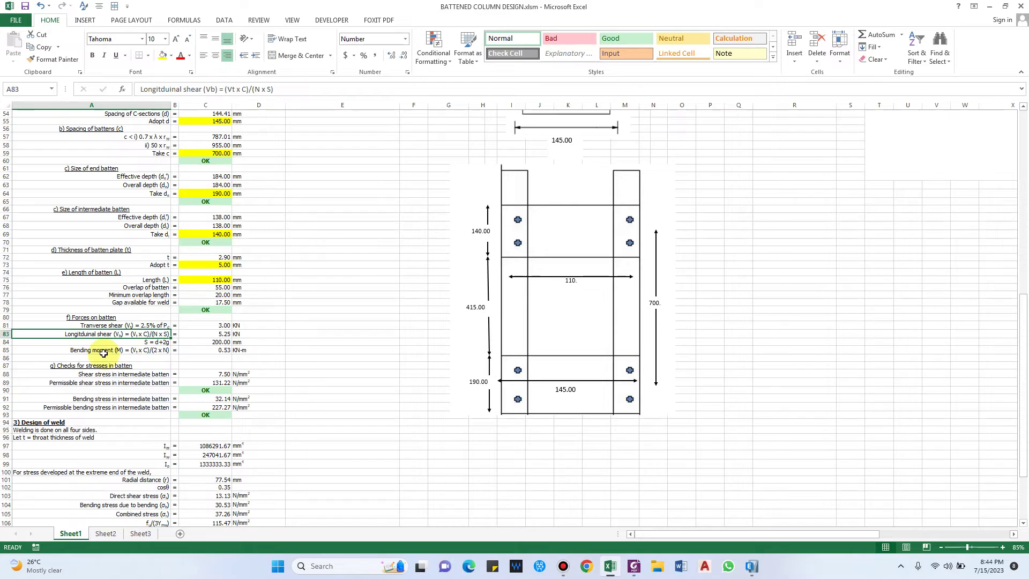
left_click(100, 349)
scroll(177, 365, "down", 1)
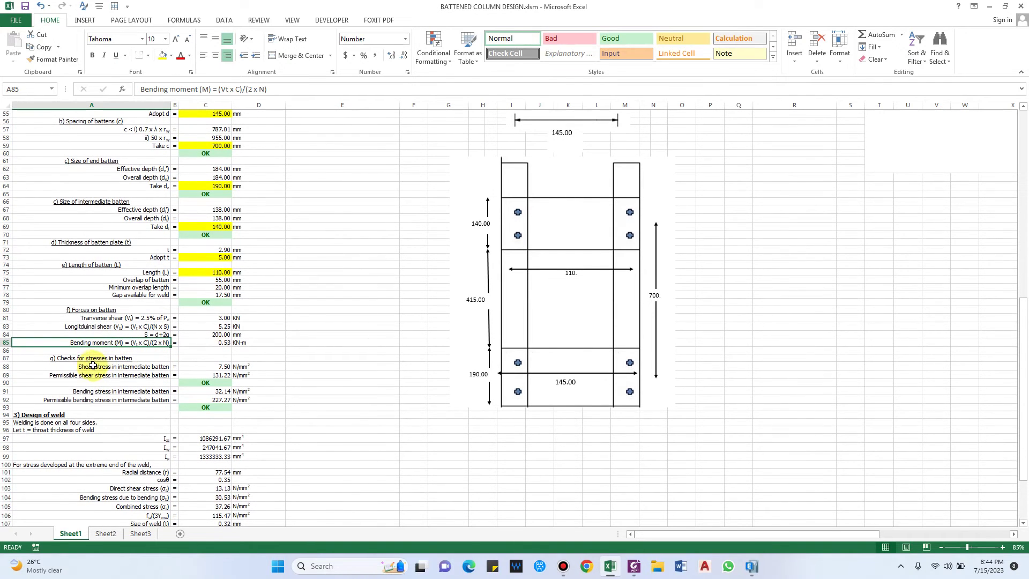
scroll(111, 360, "down", 1)
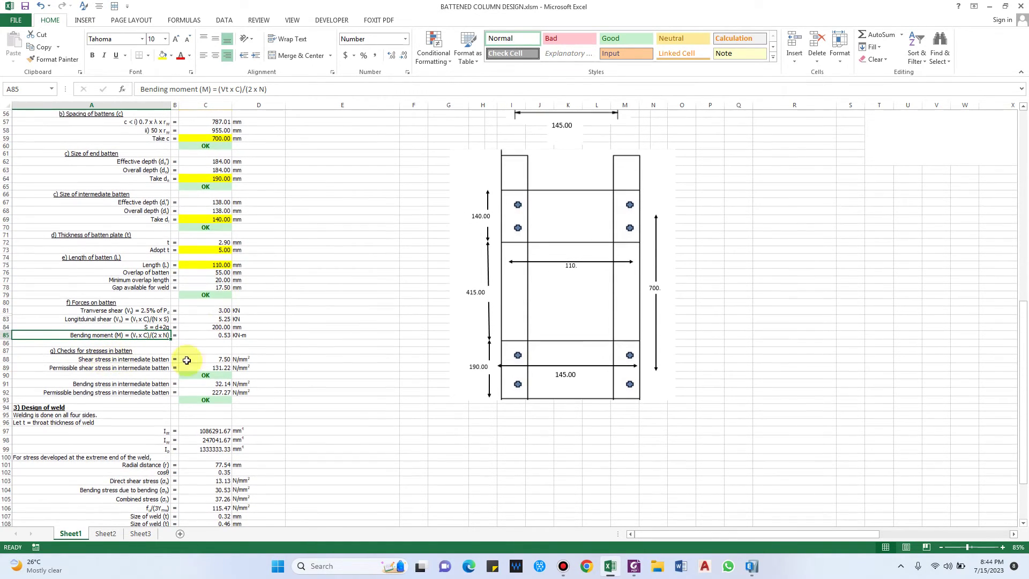
Review the shear and bending stress checks for the intermediate batten in rows 88 to 92.
left_click(141, 367)
left_click(141, 361)
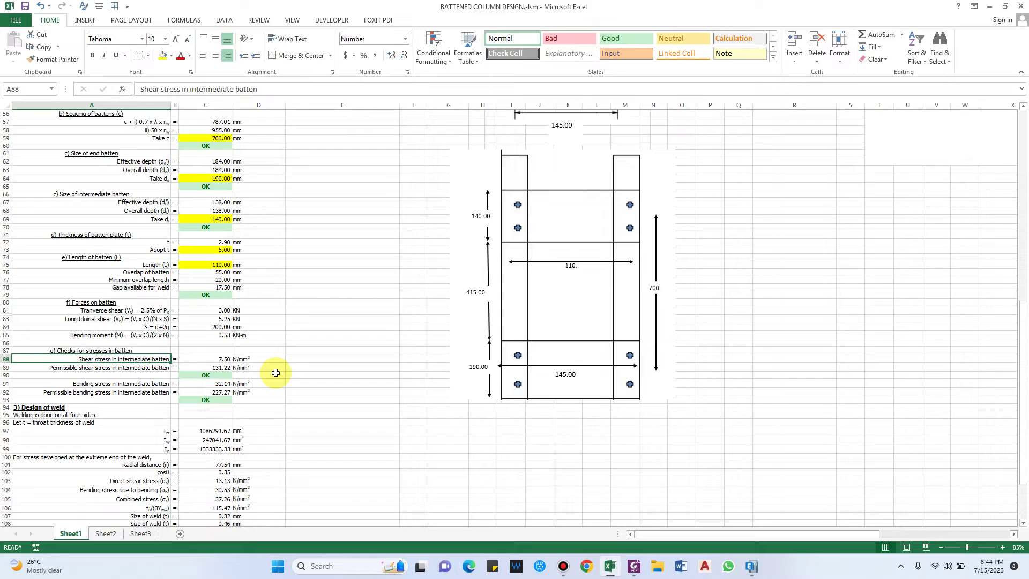
scroll(275, 372, "down", 1)
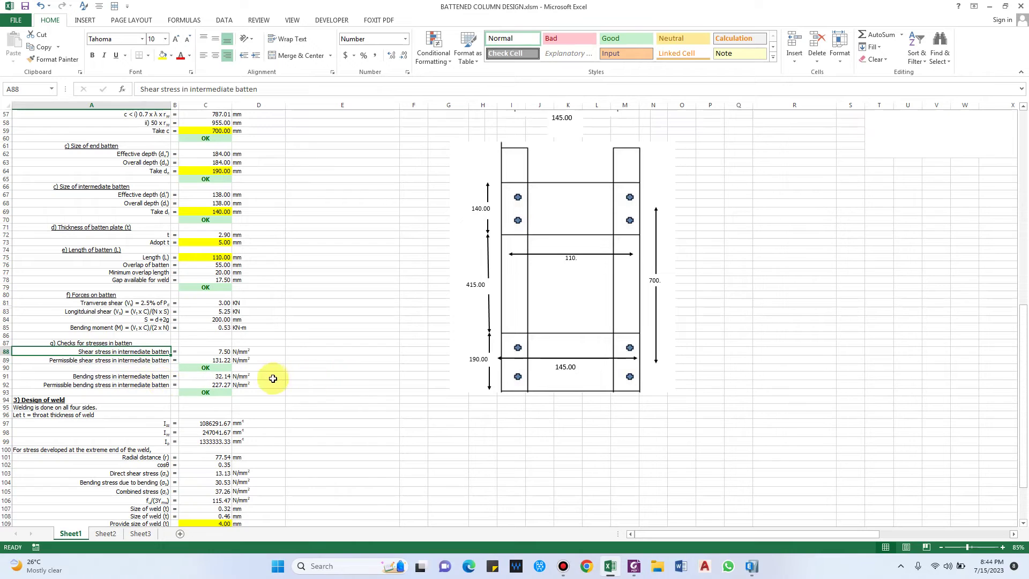
scroll(289, 406, "down", 1)
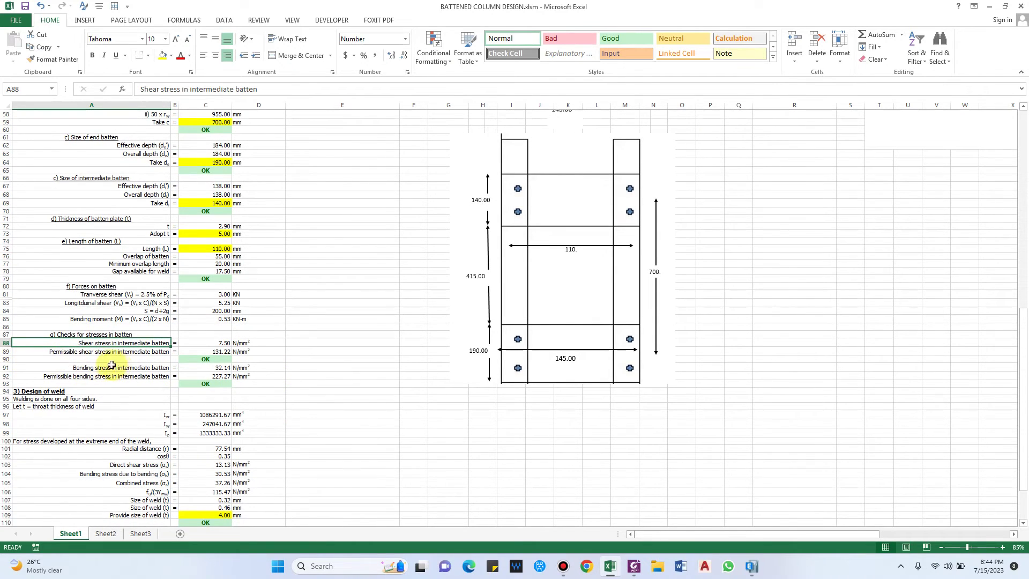
scroll(128, 367, "down", 2)
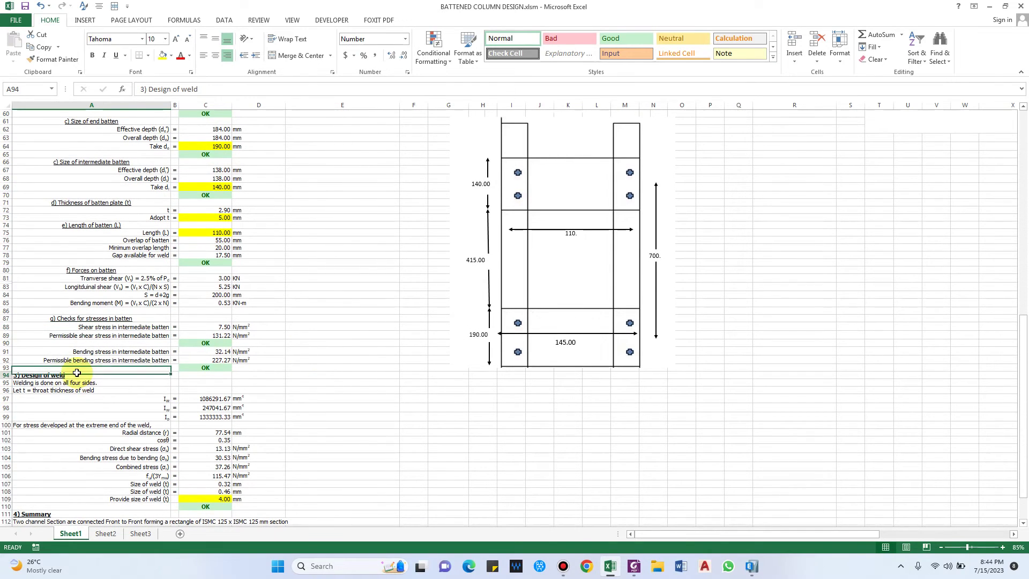
Review the design of weld section, including the moment of inertia in C97 and the stresses at the extreme end of the weld.
left_click(69, 375)
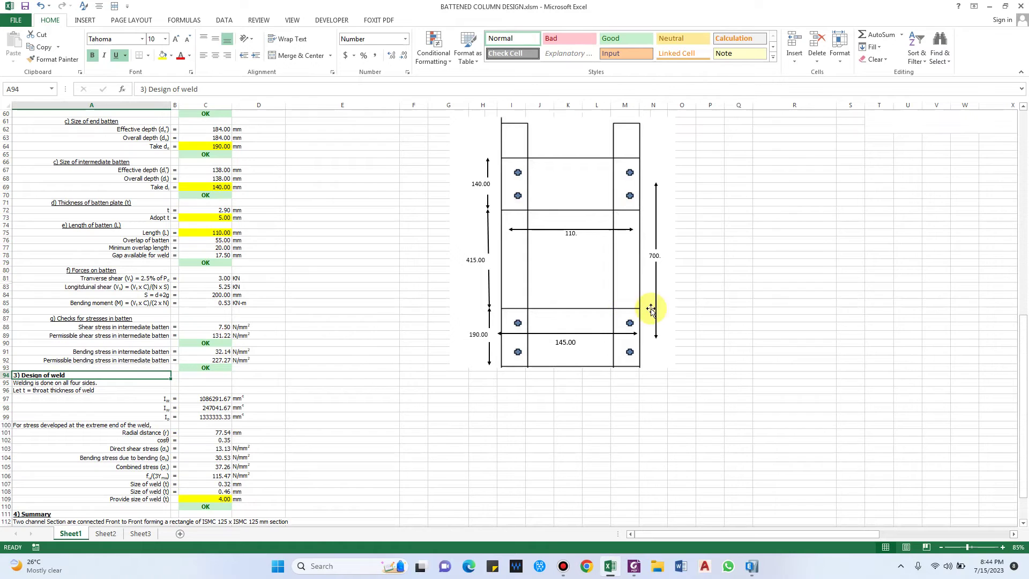
scroll(536, 404, "down", 1)
scroll(48, 366, "down", 1)
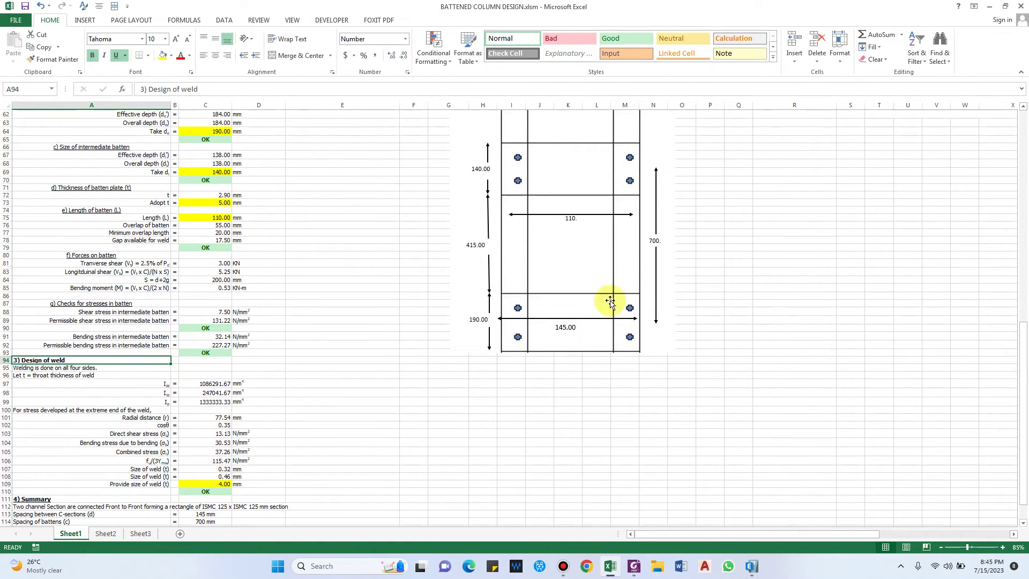
scroll(214, 379, "down", 1)
scroll(214, 379, "down", 1)
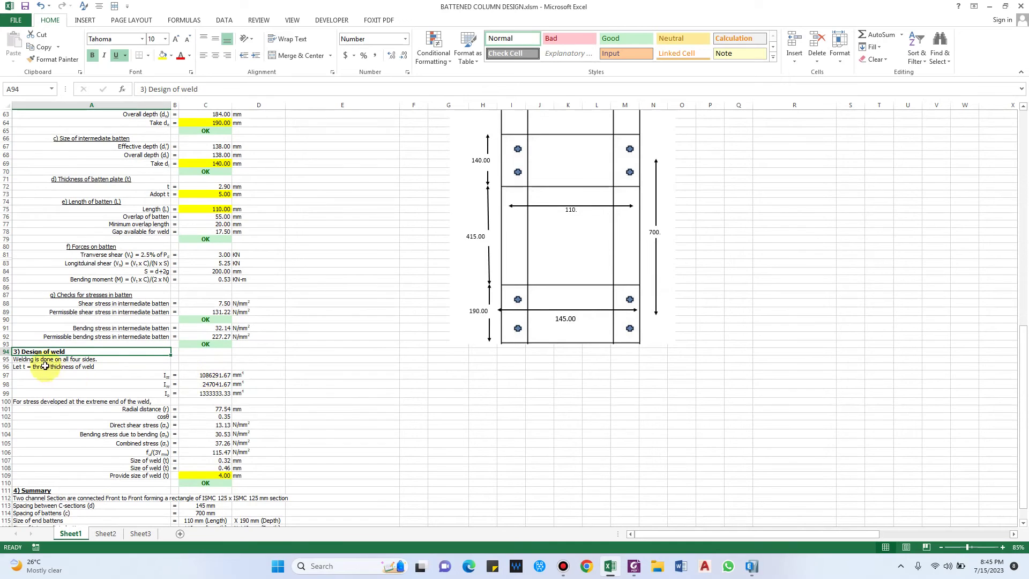
scroll(152, 377, "down", 1)
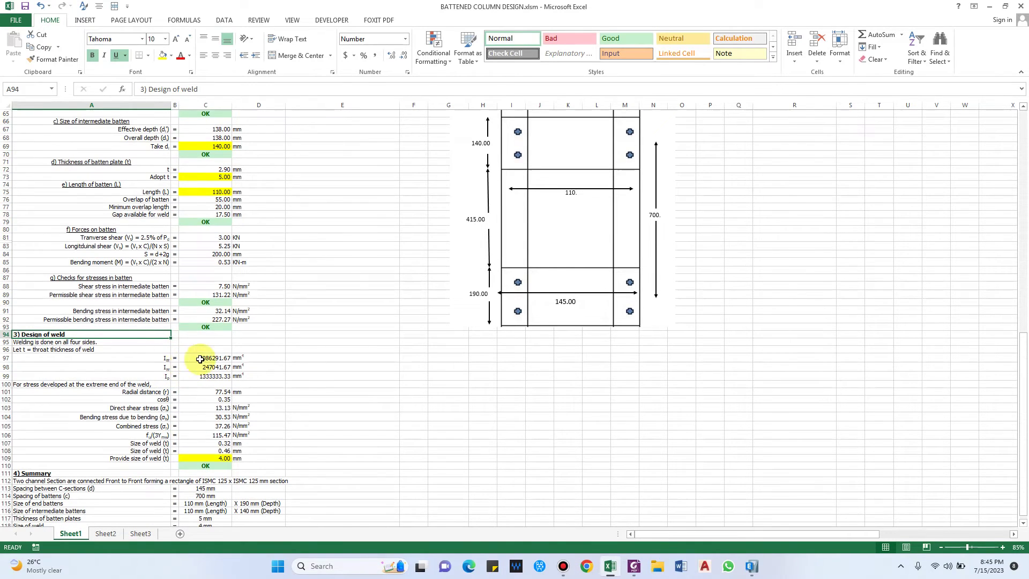
left_click(203, 358)
left_click(48, 385)
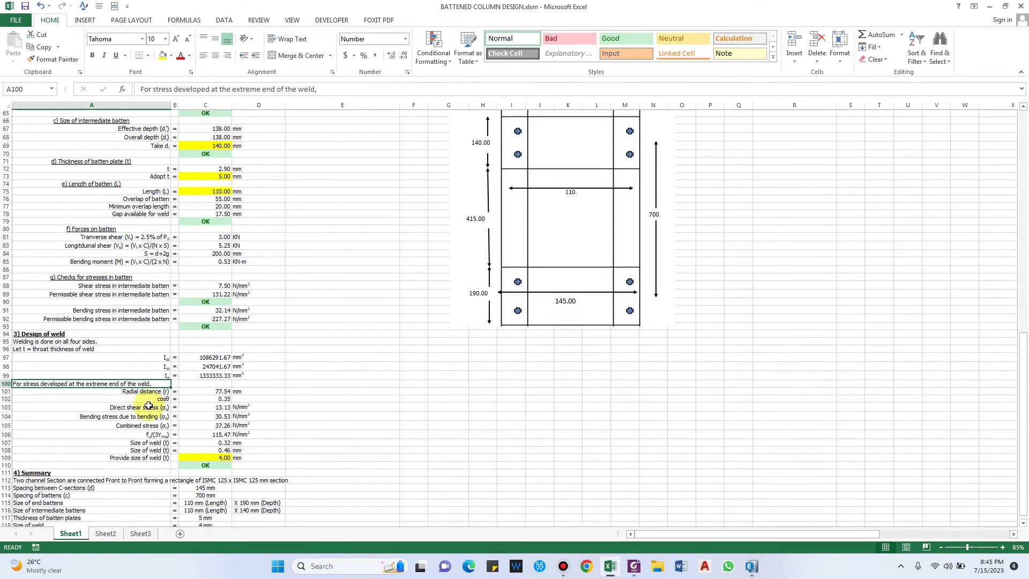
scroll(224, 392, "down", 1)
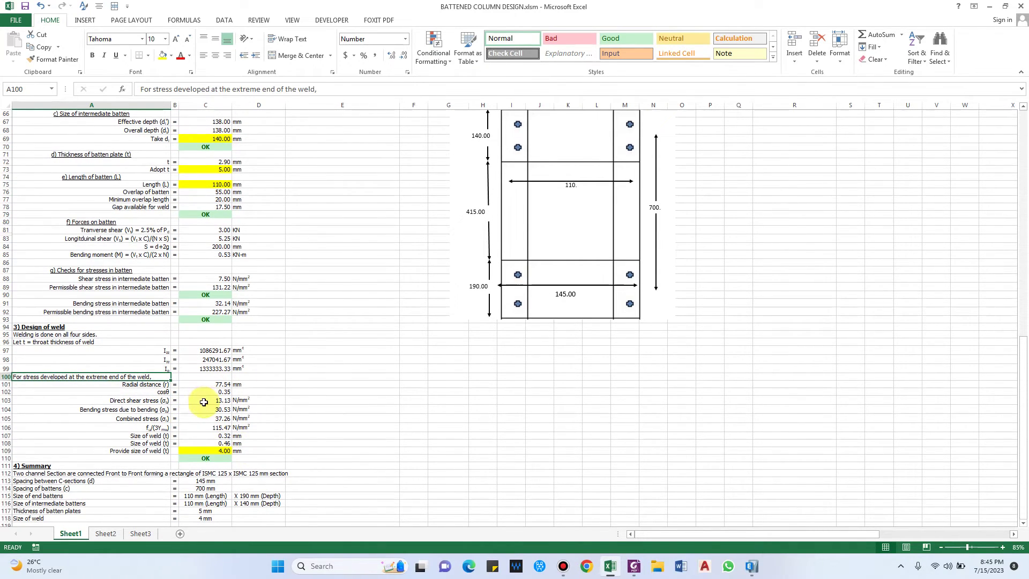
Inspect the two size of weld formulas in C107 and C108.
left_click(209, 445)
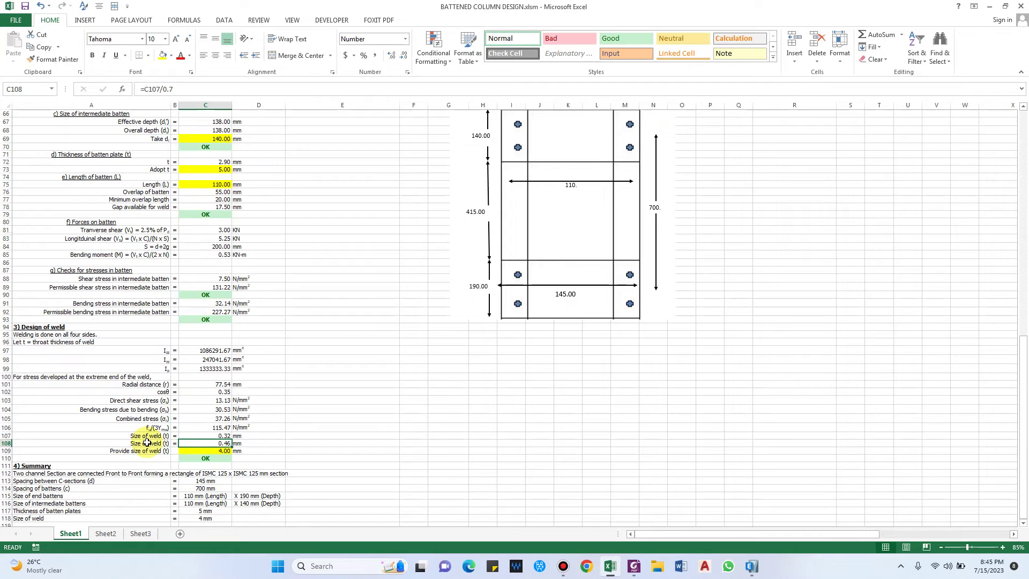
left_click(203, 436)
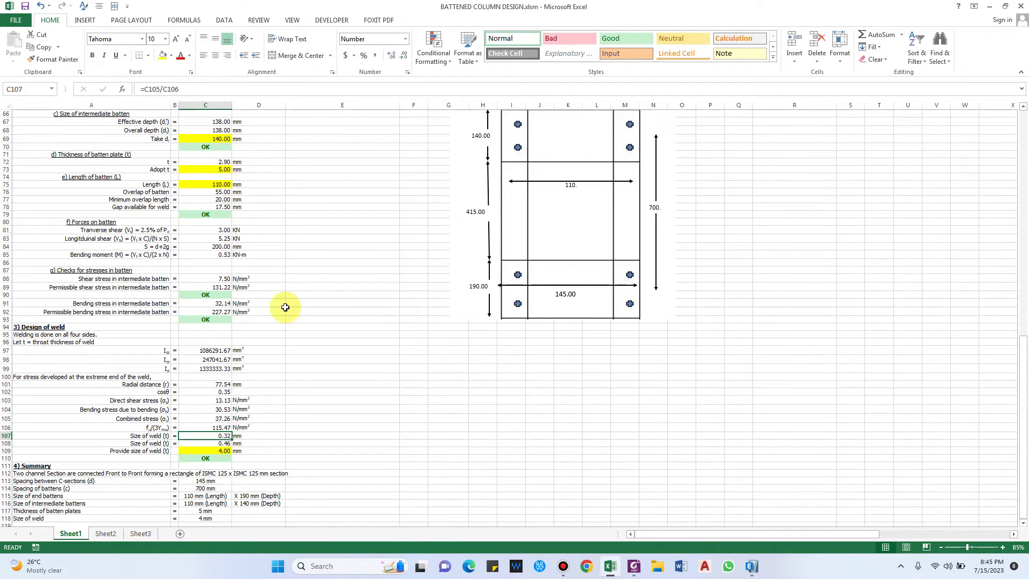
left_click(204, 89)
key("Return")
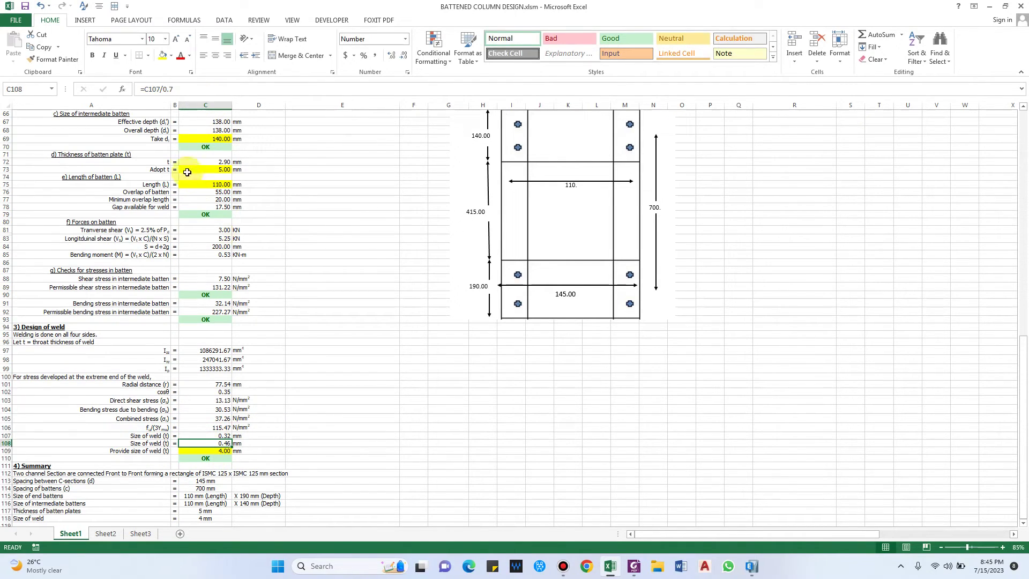
scroll(203, 437, "down", 1)
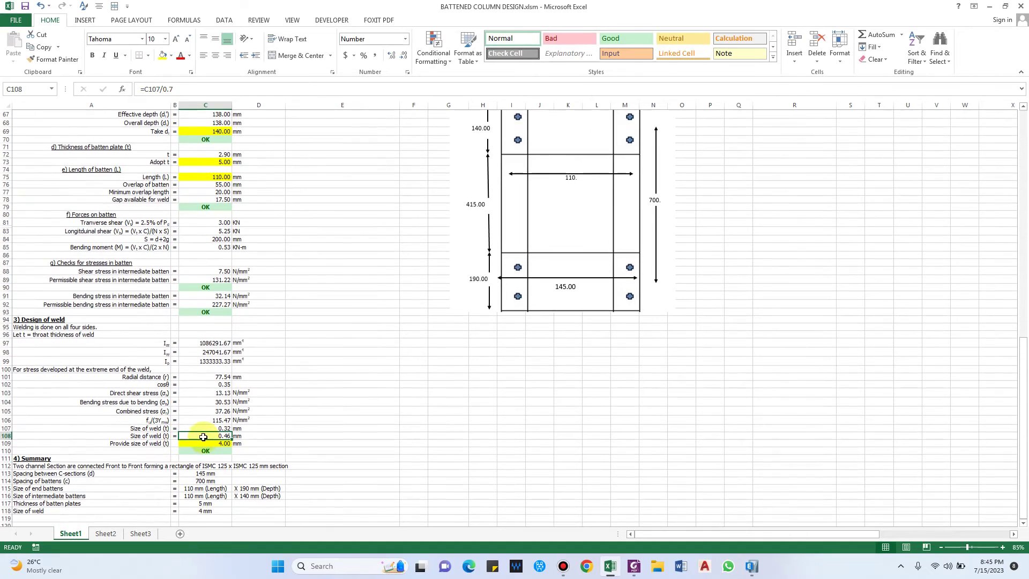
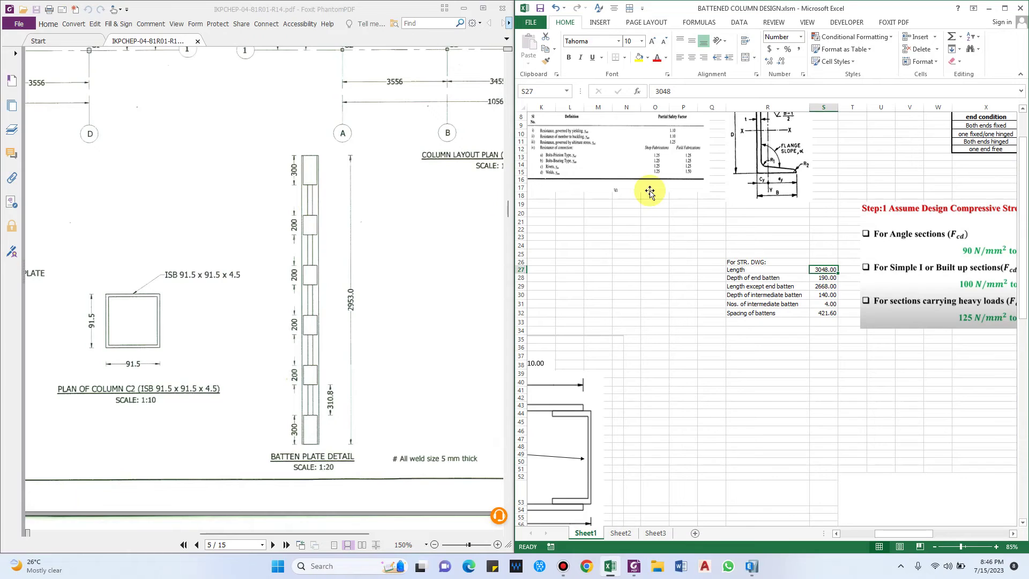
Set the length to 2953 and the depth of end batten to 300 in the STR. DWG table, following the PDF's batten plate detail.
key("Return")
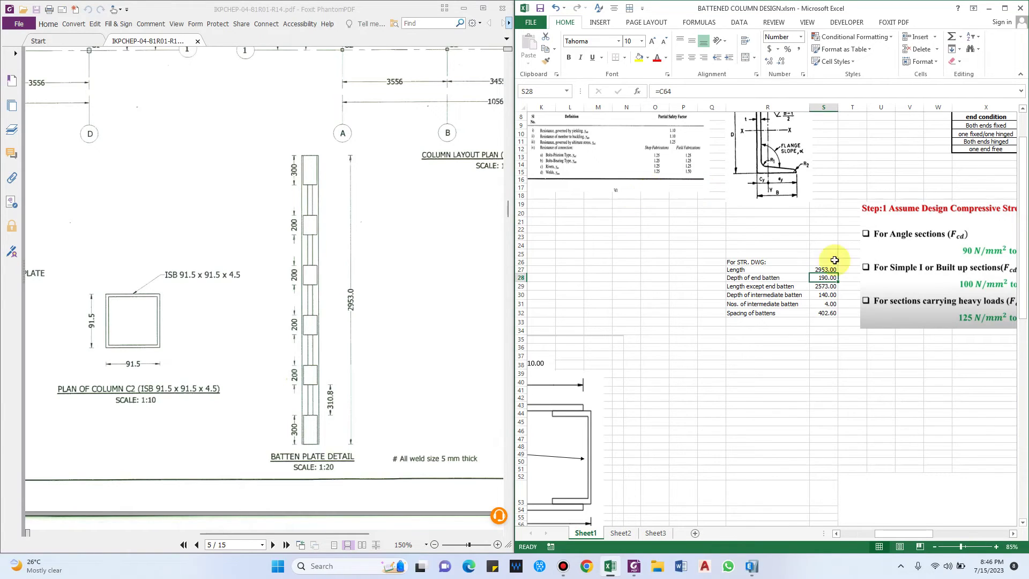
left_click_drag(372, 221, 364, 224)
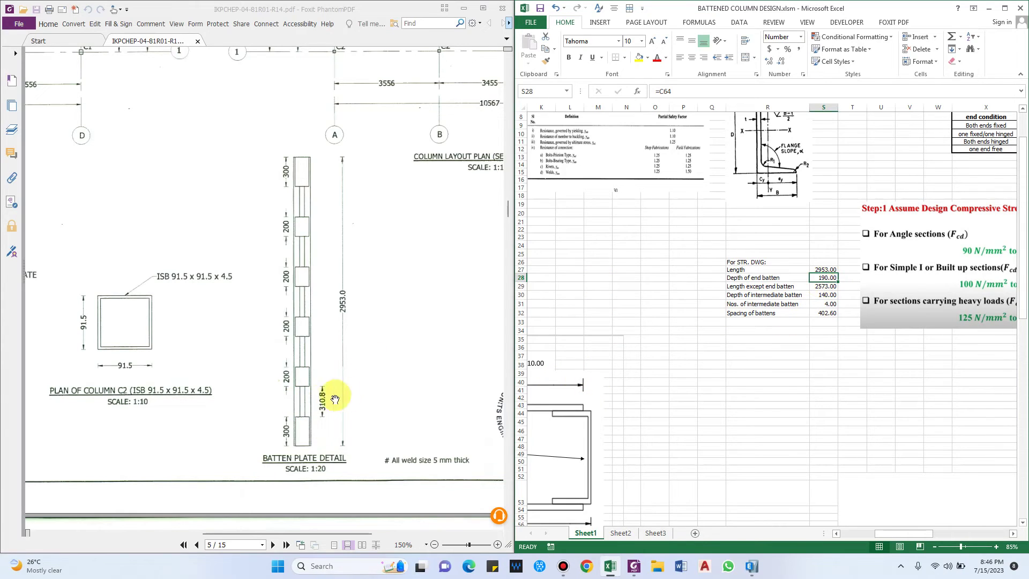
type("300")
key("Return")
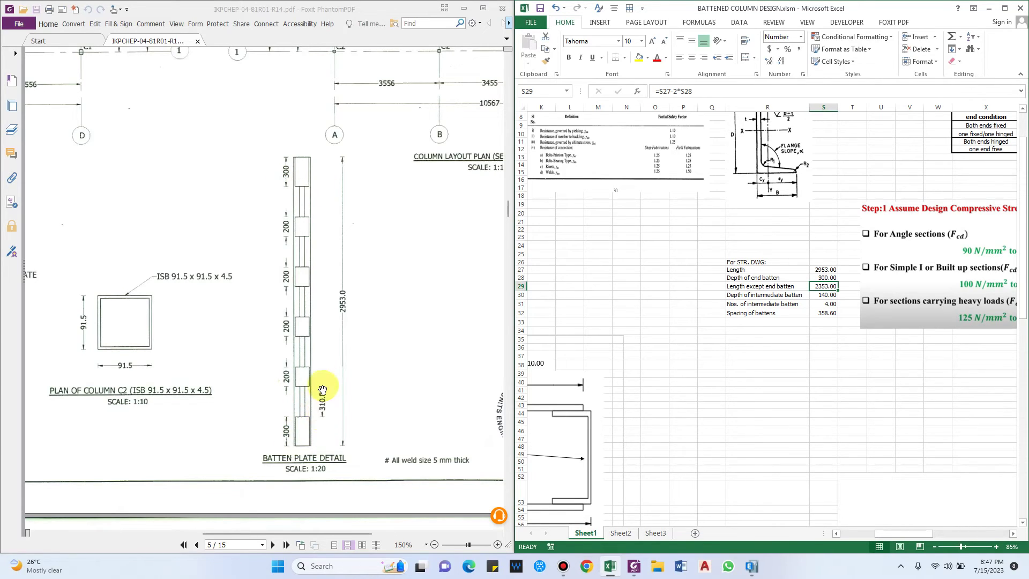
Set the depth of intermediate batten to 200 in S30 and check the spacing of battens formula against the drawing.
left_click(825, 294)
type("200")
key("Return")
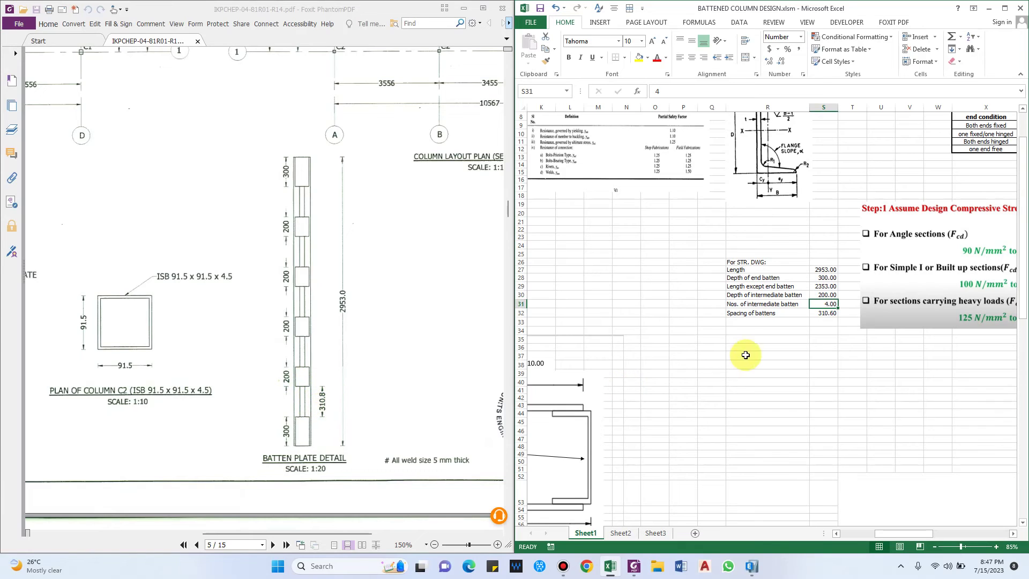
left_click(819, 313)
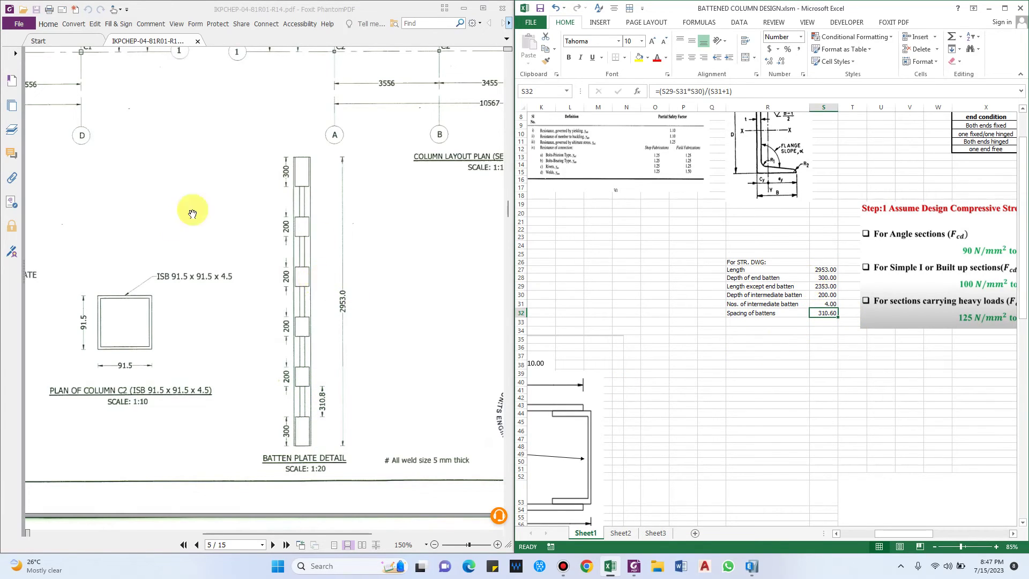
Undo the trial entries for length, end batten depth and intermediate batten depth in the STR. DWG table.
left_click(832, 374)
left_click(765, 346)
key("ctrl+z")
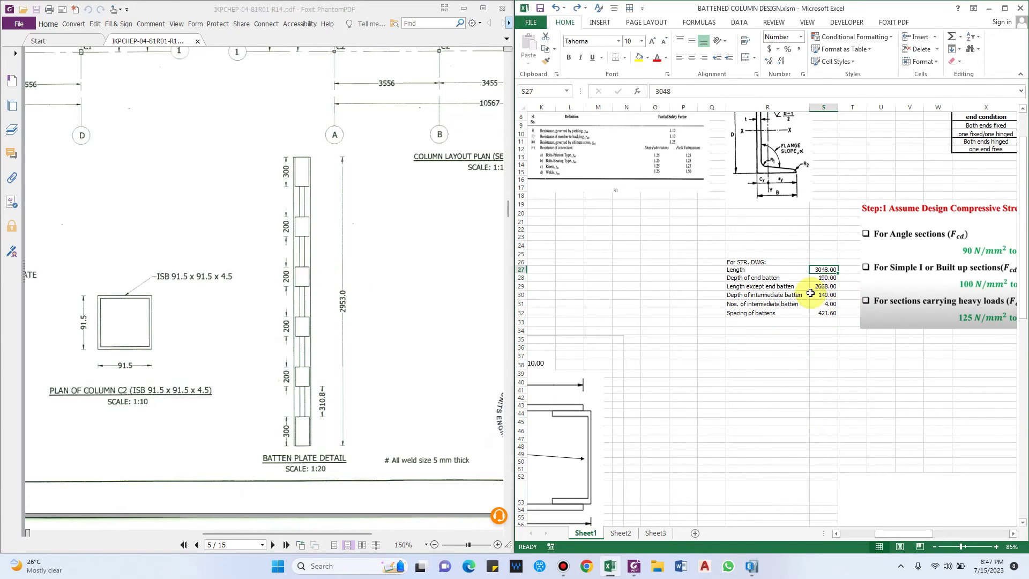
Review the end batten depth, length except end batten, intermediate batten depth and batten spacing in the STR. DWG table.
left_click(748, 277)
left_click(825, 287)
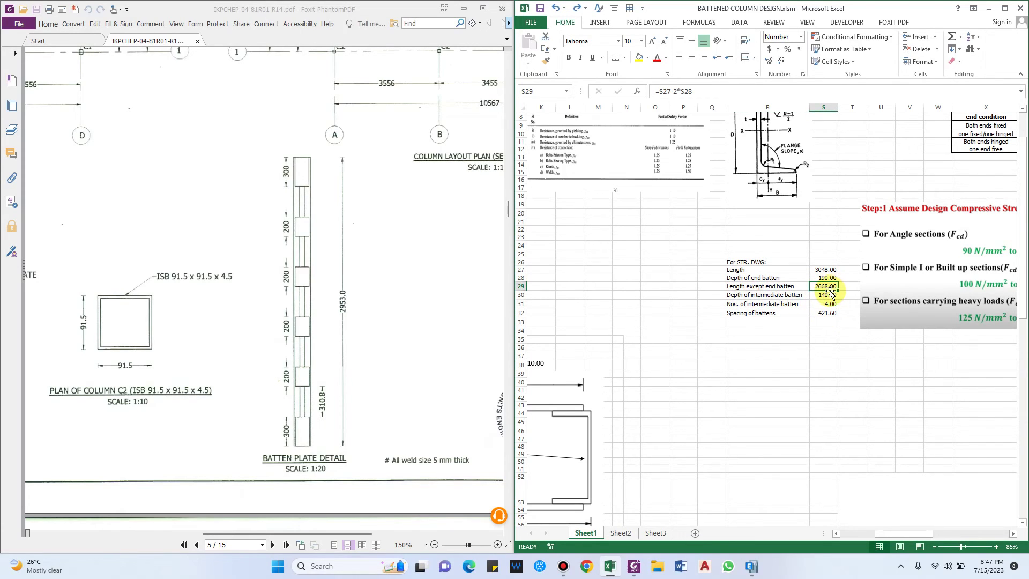
left_click(741, 294)
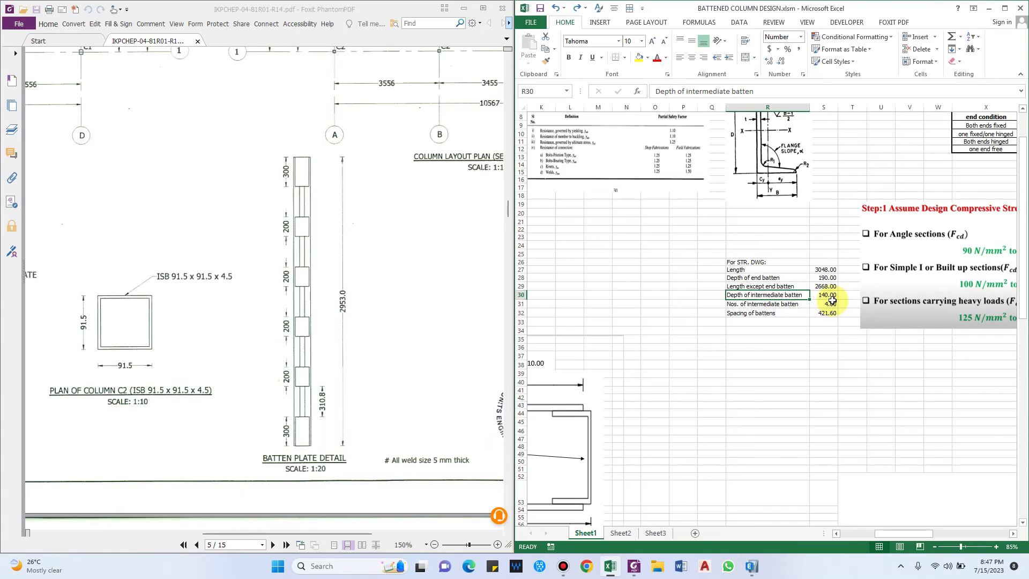
left_click(752, 314)
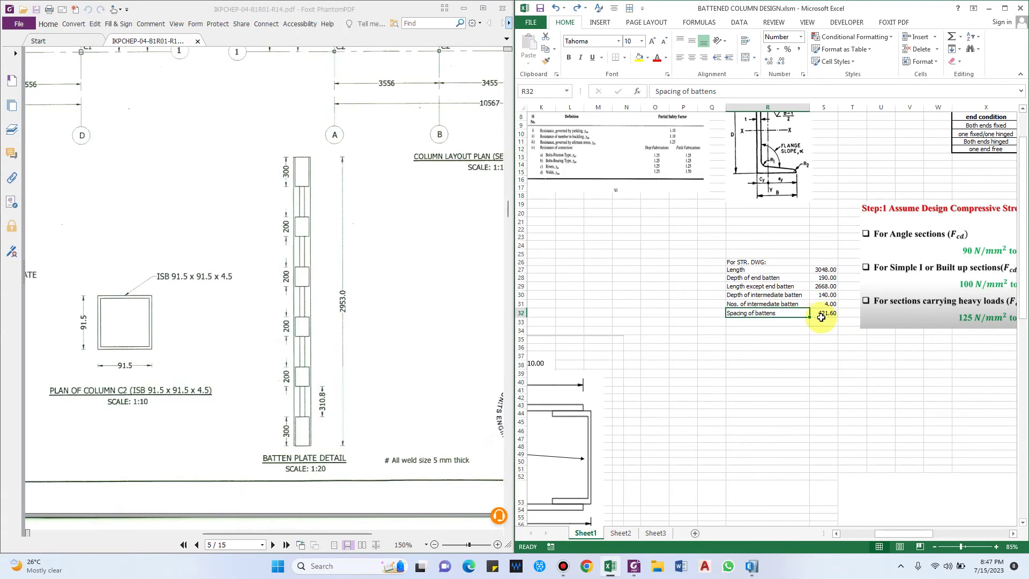
Bring the sheet's ISMC 125 section and batten elevation drawings into view beside the PDF's batten plate detail.
scroll(825, 317, "down", 4)
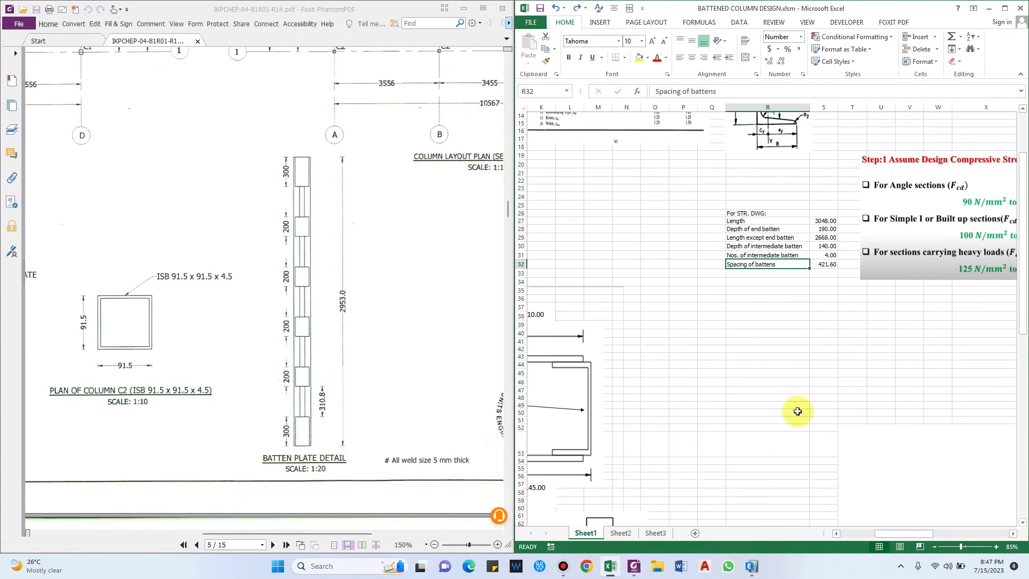
left_click_drag(876, 532, 852, 531)
scroll(811, 485, "down", 3)
scroll(879, 528, "down", 2)
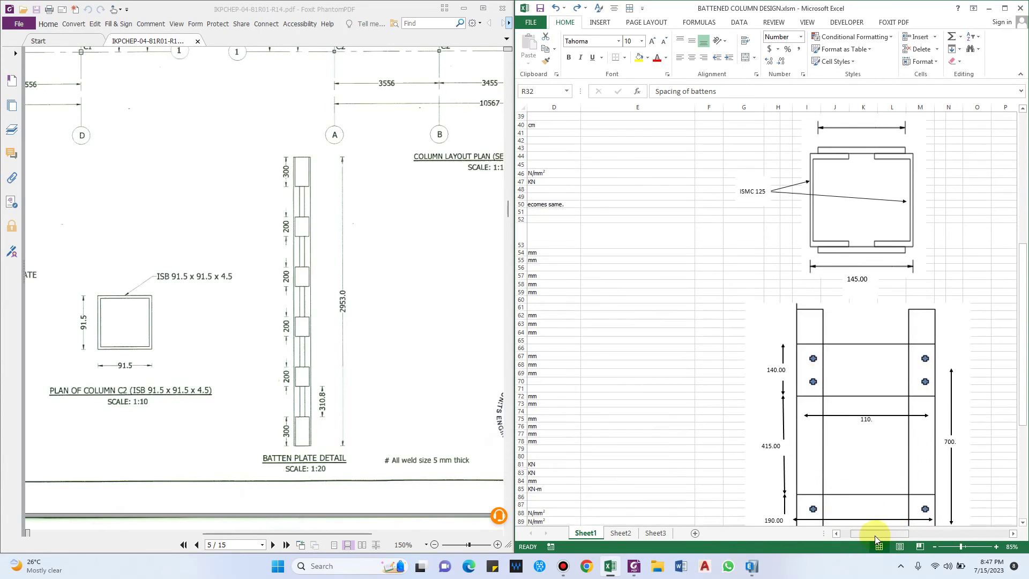
Calculate the clear gap between battens as =700-140 in cell T79 beside the batten elevation drawing.
scroll(878, 535, "right", 4)
scroll(694, 432, "down", 1)
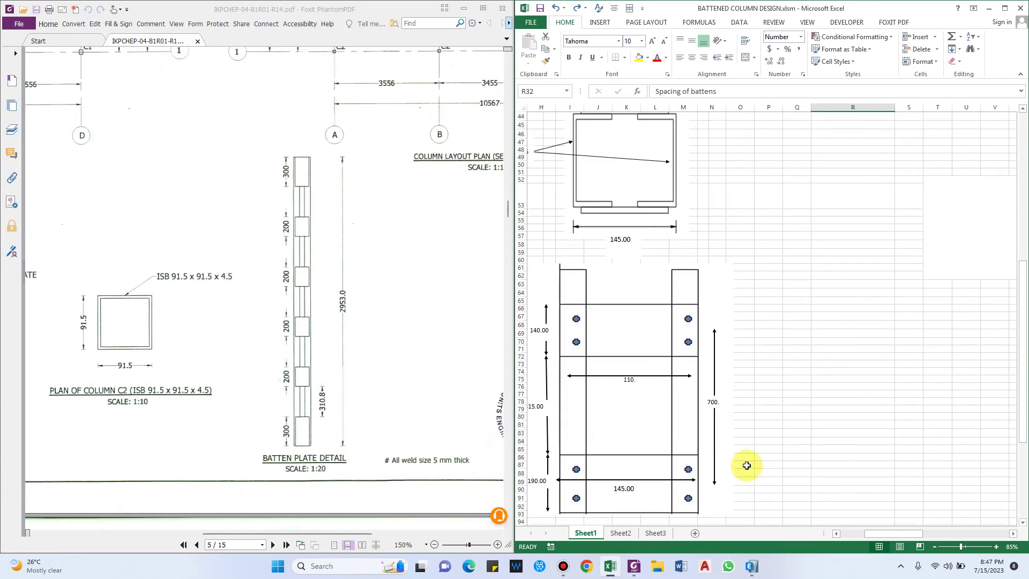
left_click(862, 371)
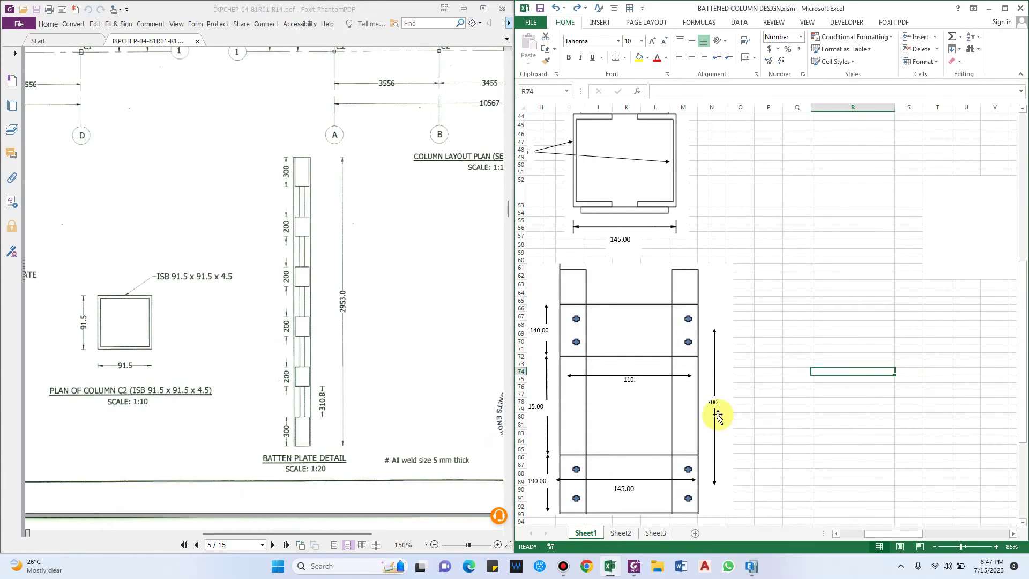
left_click(935, 410)
type("=700-14")
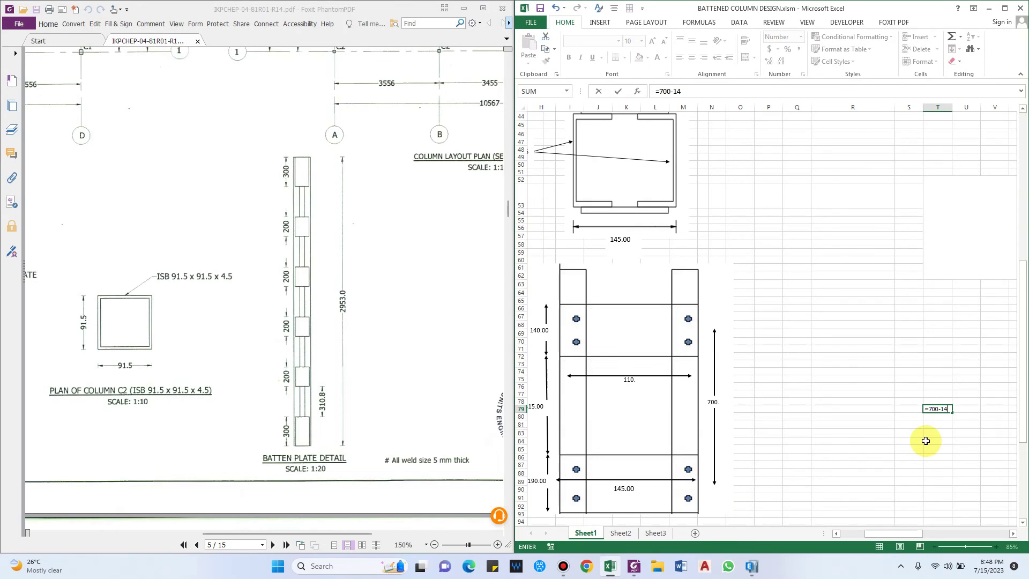
key("Return")
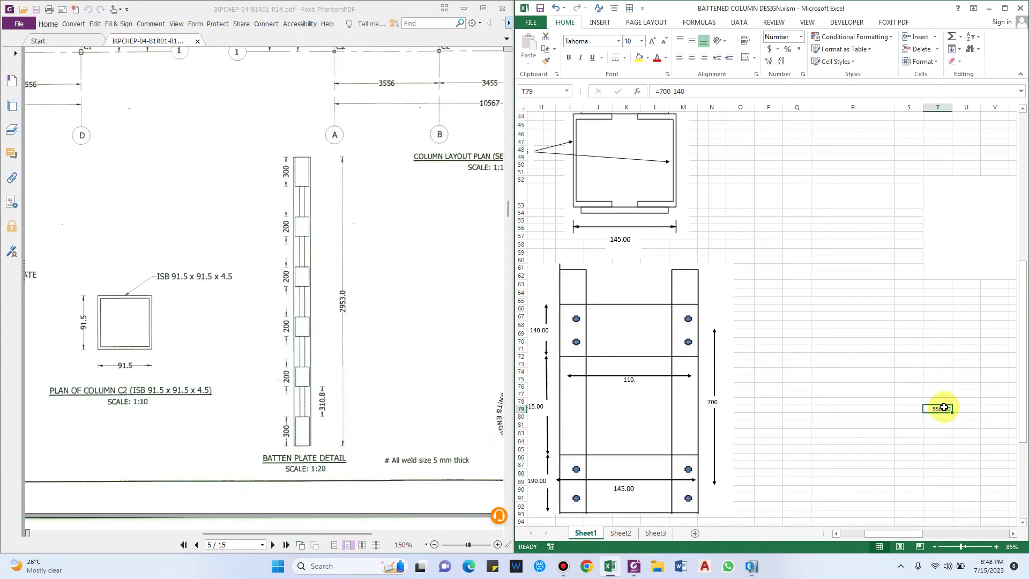
Set the number of intermediate battens to 3 in S31 of the STR. DWG table.
scroll(938, 406, "up", 6)
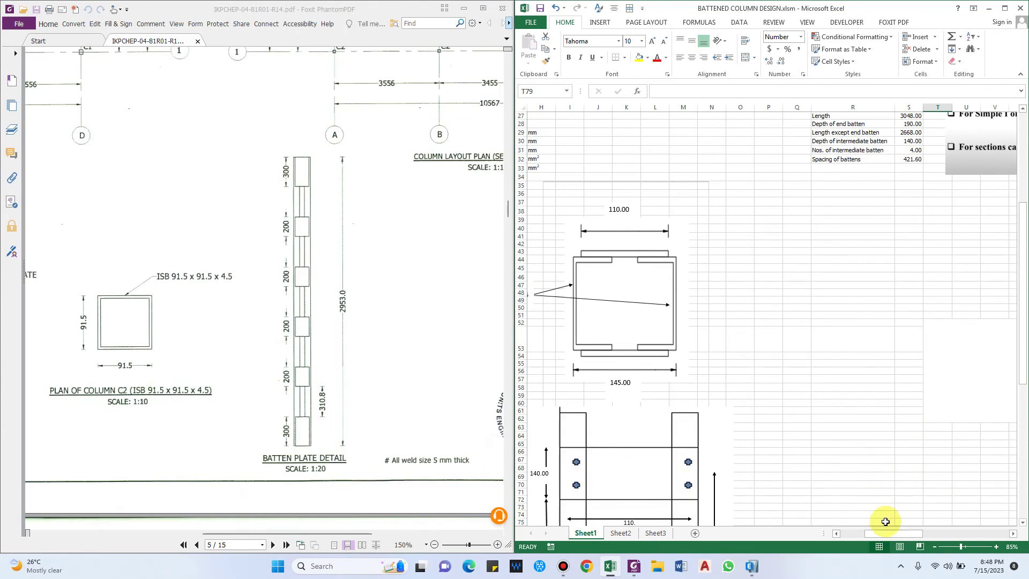
left_click_drag(894, 532, 908, 531)
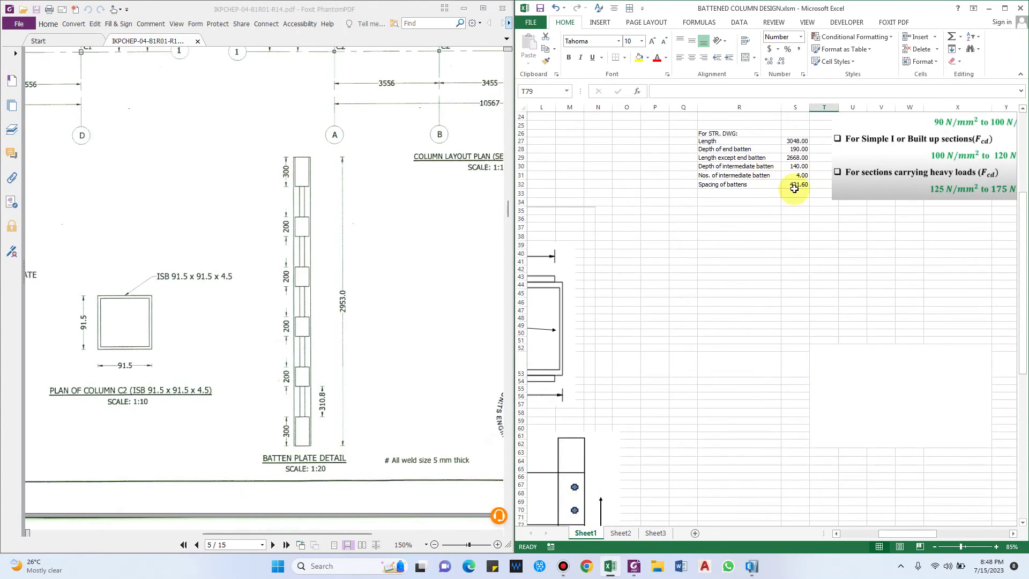
left_click(799, 174)
type("3")
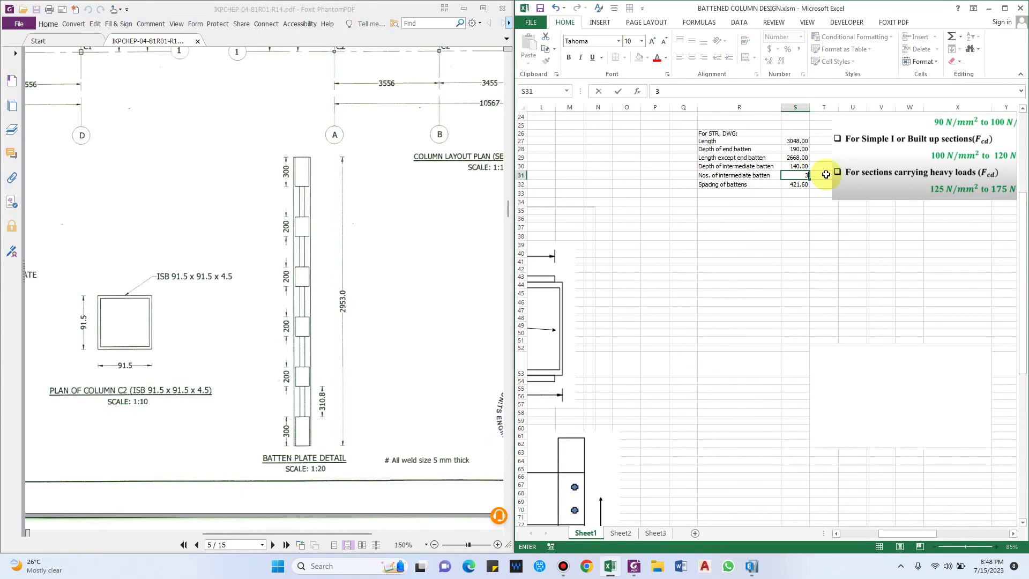
key("Return")
Undo the latest entries and redo the intermediate batten count of 3 in S31.
scroll(823, 444, "down", 3)
key("ctrl+z")
key("ctrl+z")
scroll(824, 444, "down", 1)
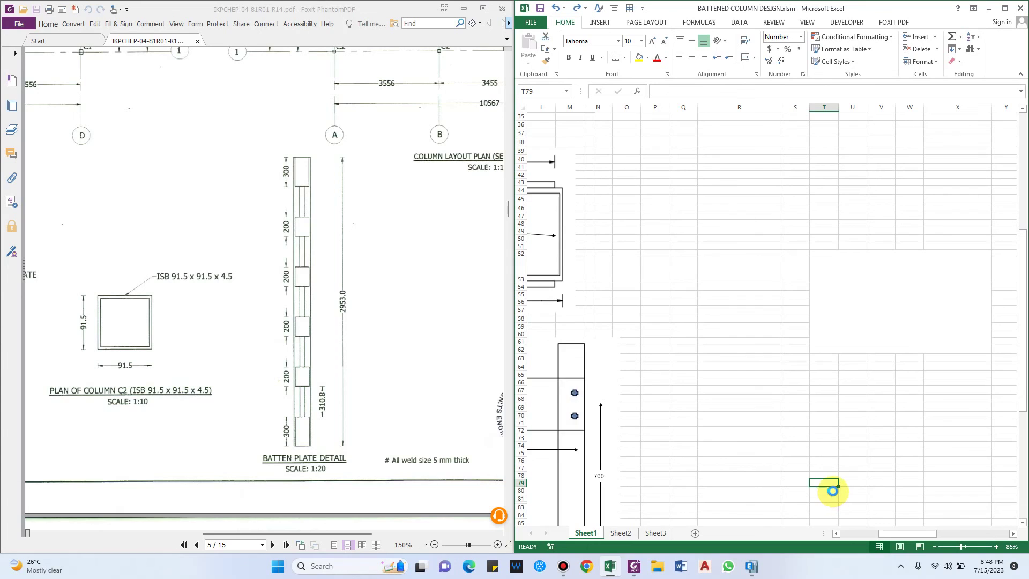
key("ctrl+y")
Check the spacing of battens result and its formula in S32 of the STR. DWG table.
scroll(810, 436, "up", 5)
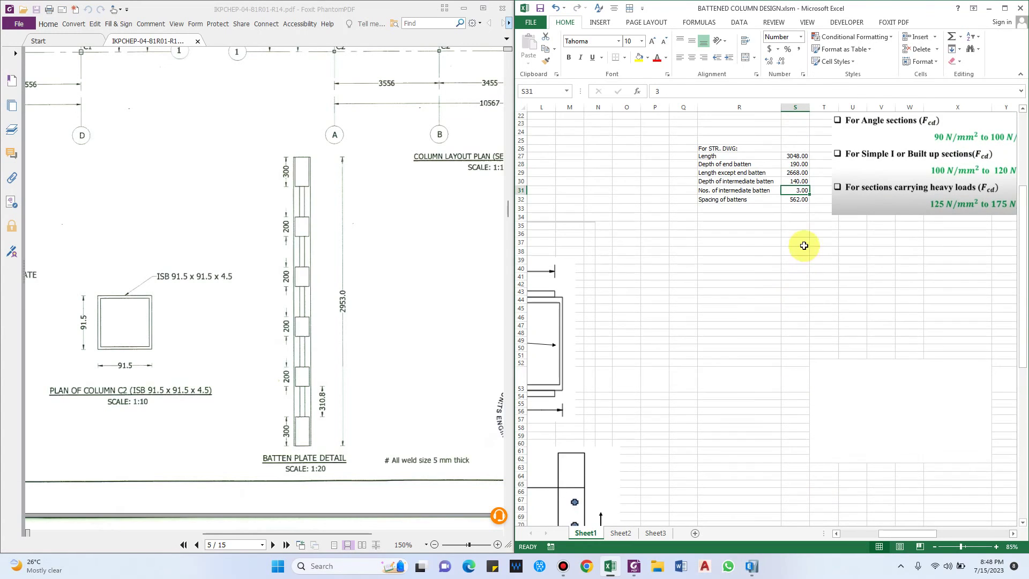
scroll(811, 224, "up", 1)
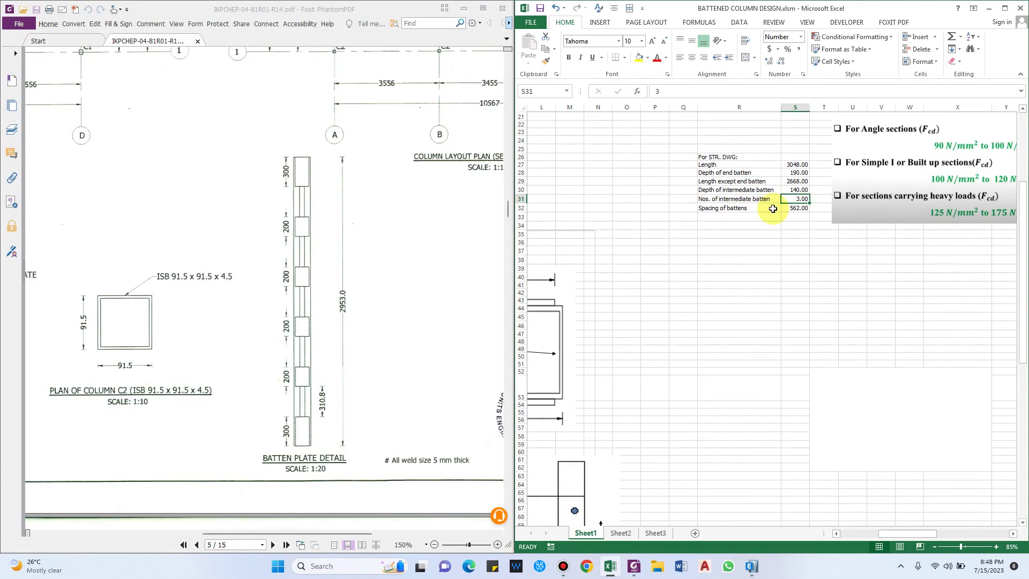
left_click(797, 209)
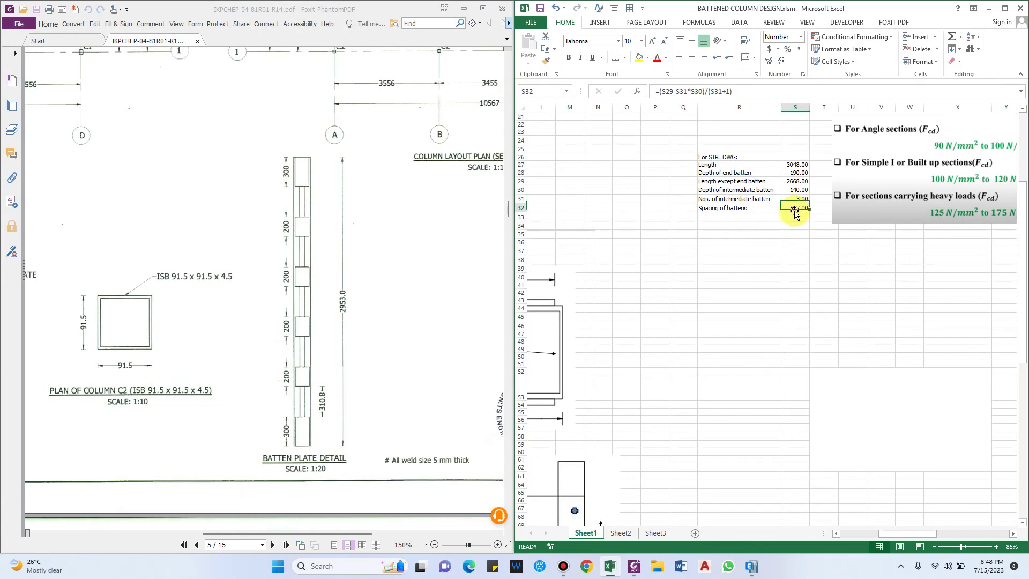